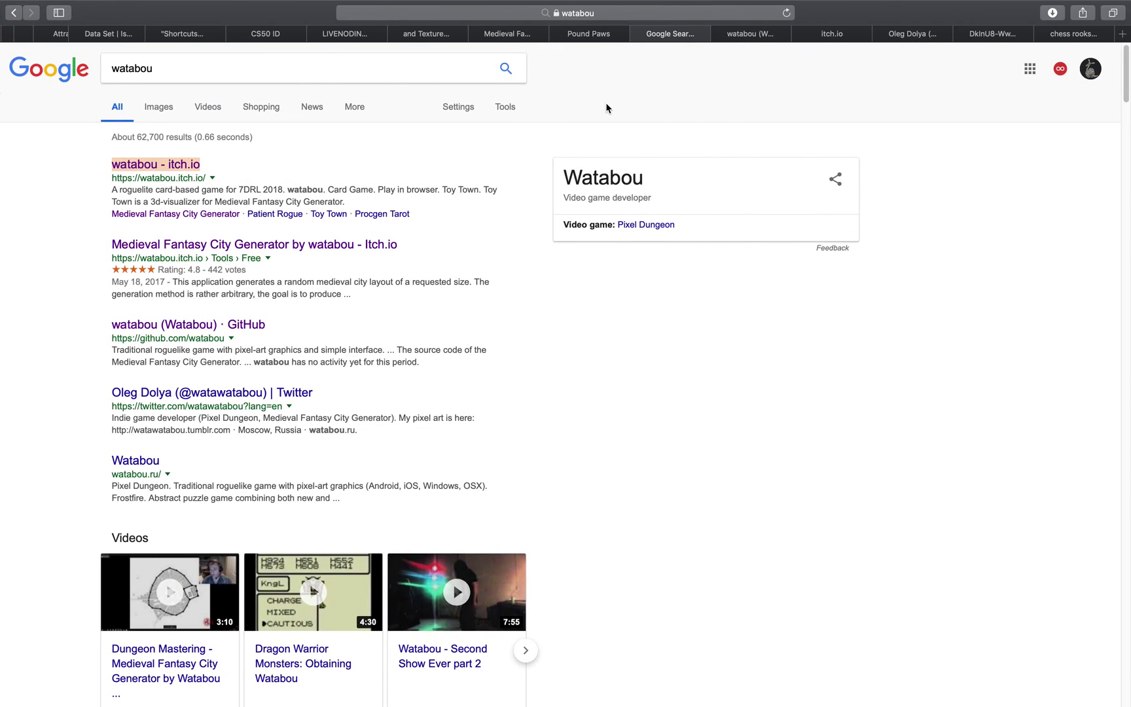
- Switch to Blender and examine the 3D medieval city from several angles together with its node setups
{"action": "key", "text": "ctrl+Right"}
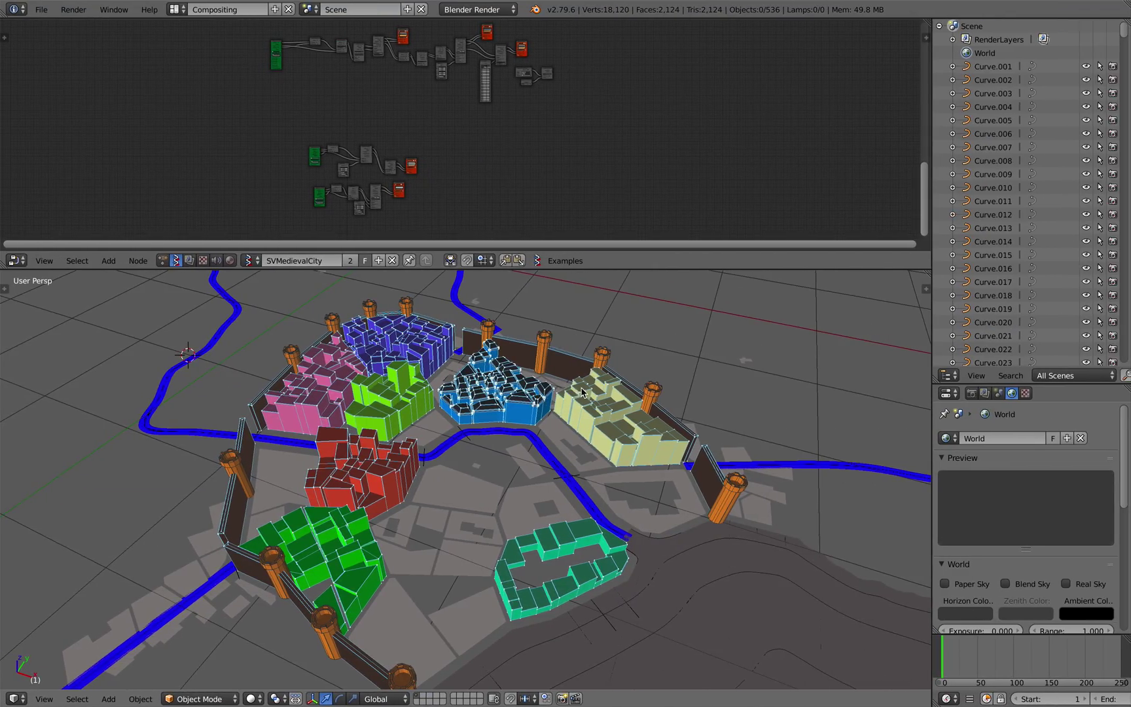
{"action": "scroll", "coordinate": [576, 386], "scroll_direction": "up", "scroll_amount": 2}
{"action": "middle_click_drag", "start_coordinate": [575, 386], "coordinate": [629, 289]}
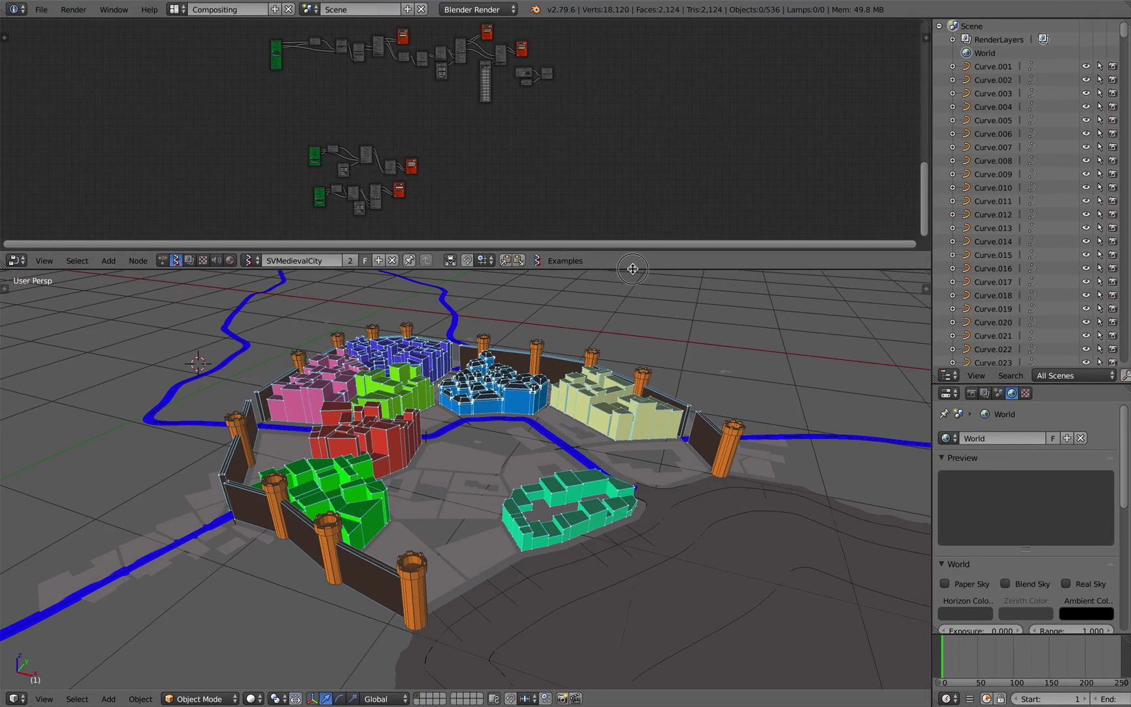
{"action": "left_click_drag", "start_coordinate": [628, 269], "coordinate": [625, 286]}
{"action": "middle_click_drag", "start_coordinate": [531, 210], "coordinate": [554, 176]}
{"action": "scroll", "coordinate": [458, 212], "scroll_direction": "up", "scroll_amount": 7}
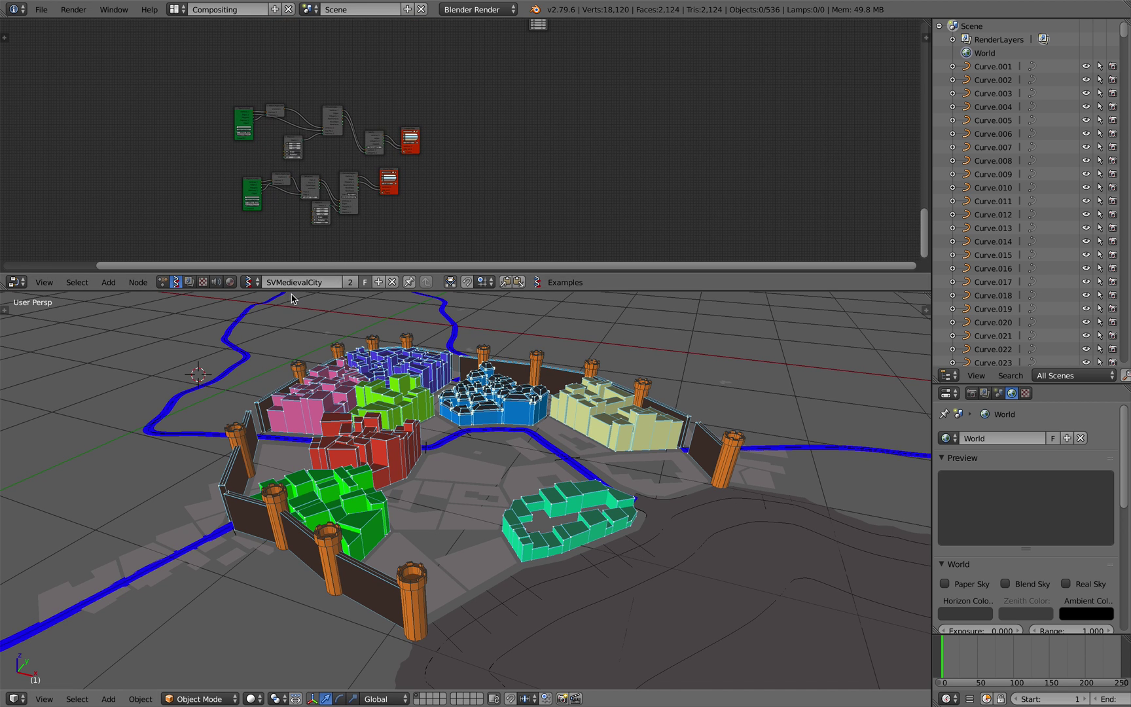
{"action": "middle_click_drag", "start_coordinate": [331, 304], "coordinate": [331, 364]}
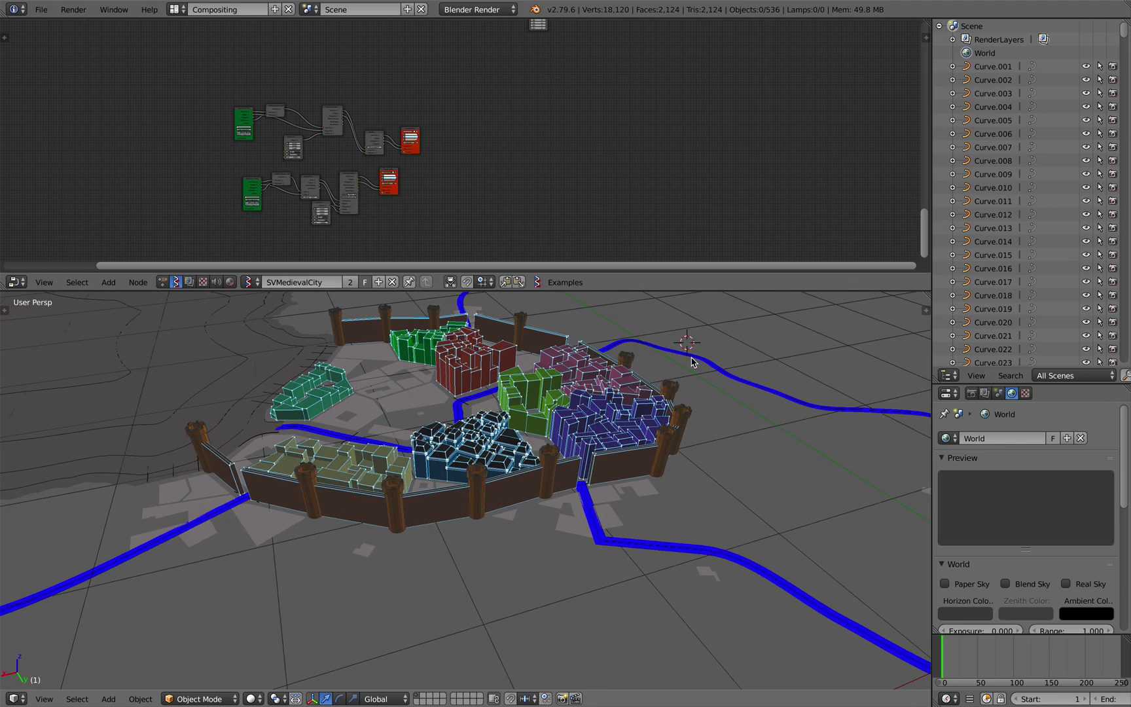
- Switch back to the browser, view Watabou's GitHub profile and open the Medieval Fantasy City Generator from Watabou's itch.io page
{"action": "key", "text": "ctrl+Left"}
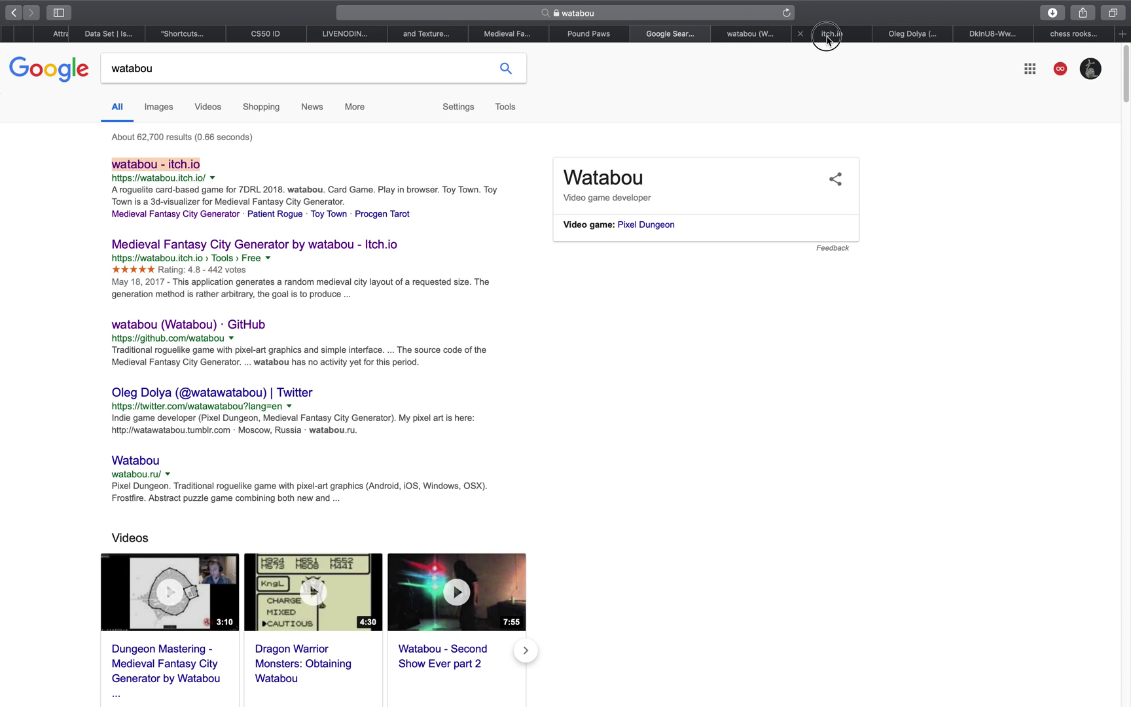
{"action": "left_click", "coordinate": [827, 38]}
{"action": "left_click", "coordinate": [751, 38]}
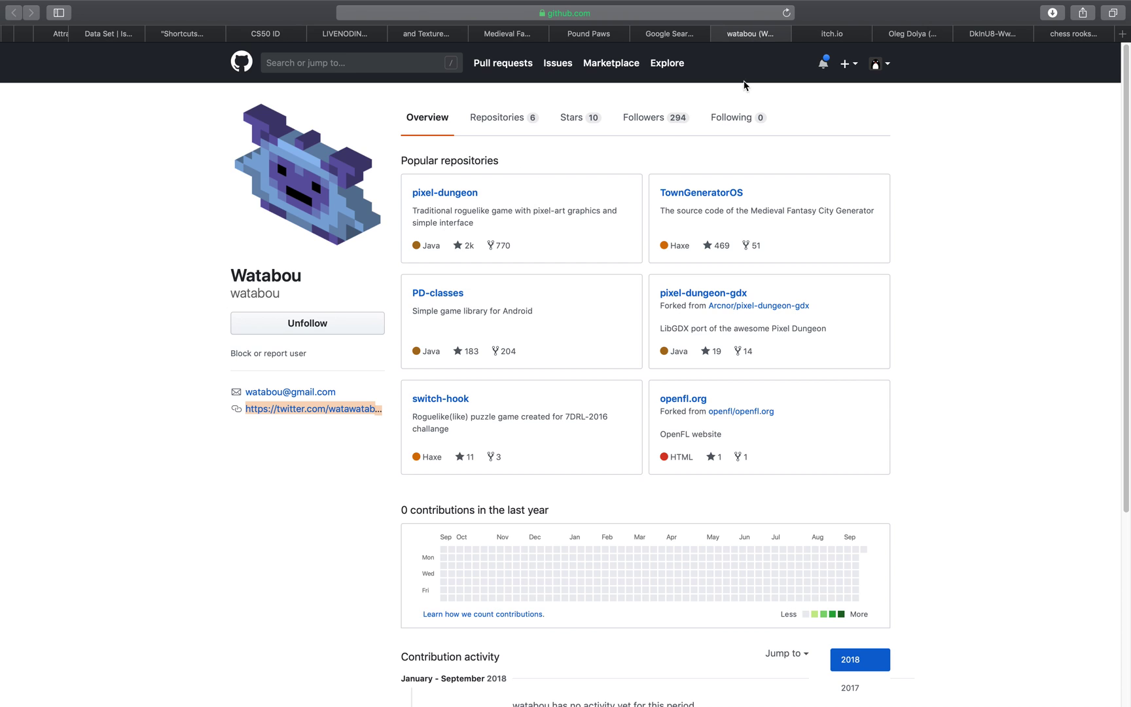
{"action": "left_click", "coordinate": [829, 34]}
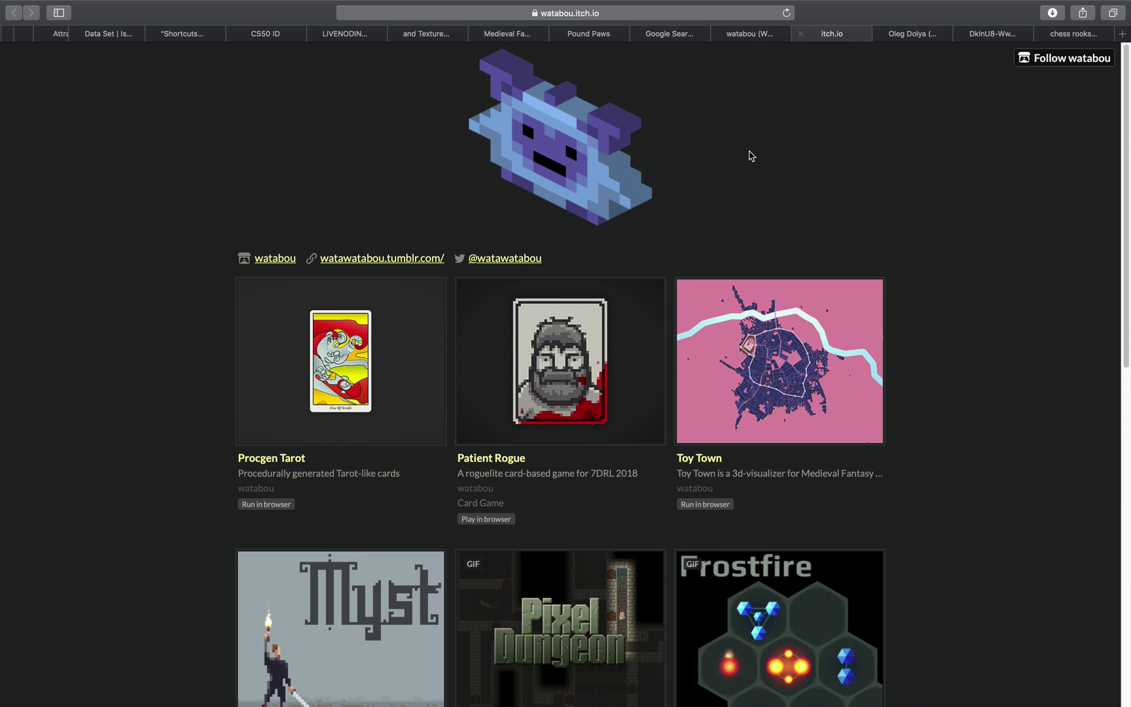
{"action": "scroll", "coordinate": [725, 249], "scroll_direction": "down", "scroll_amount": 10}
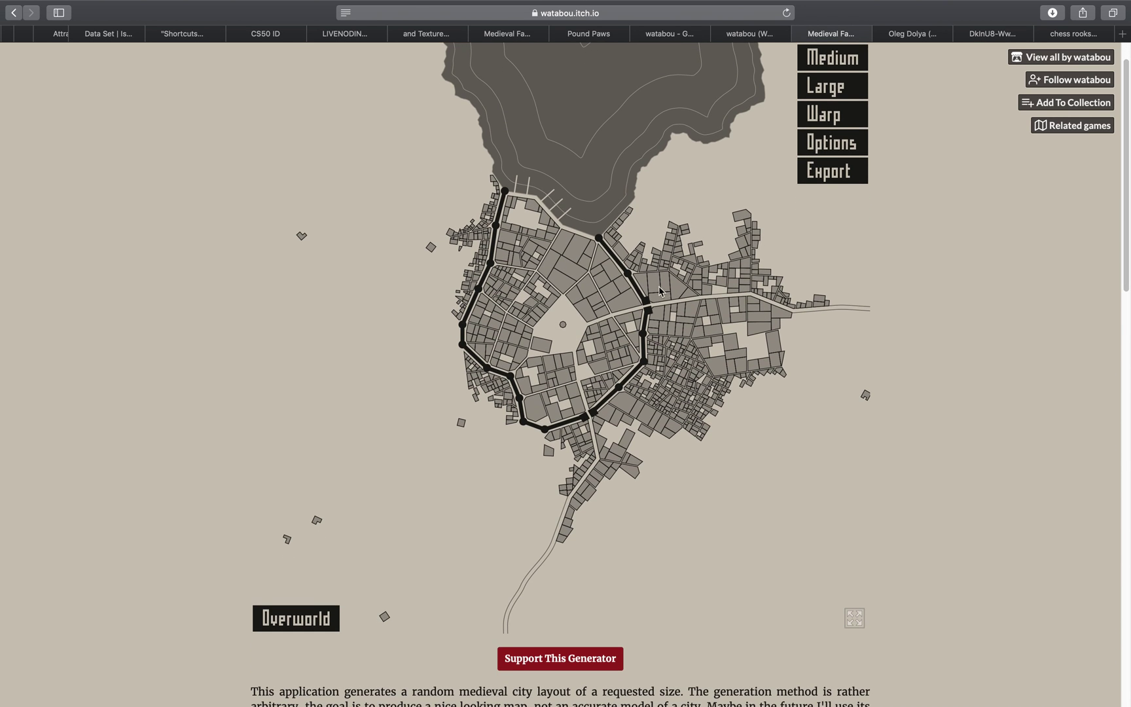
- Examine the city generator's map, description, development log and community topics, and show the page's full address
{"action": "scroll", "coordinate": [665, 321], "scroll_direction": "up", "scroll_amount": 2}
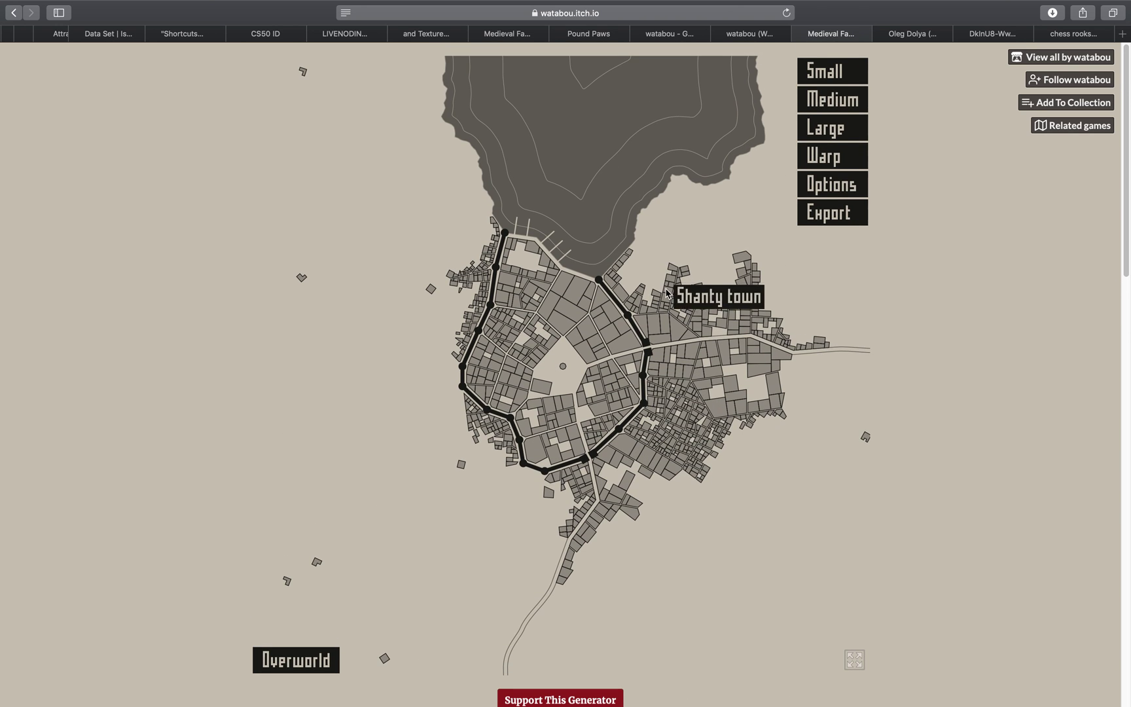
{"action": "scroll", "coordinate": [655, 334], "scroll_direction": "down", "scroll_amount": 10}
{"action": "scroll", "coordinate": [648, 355], "scroll_direction": "up", "scroll_amount": 10}
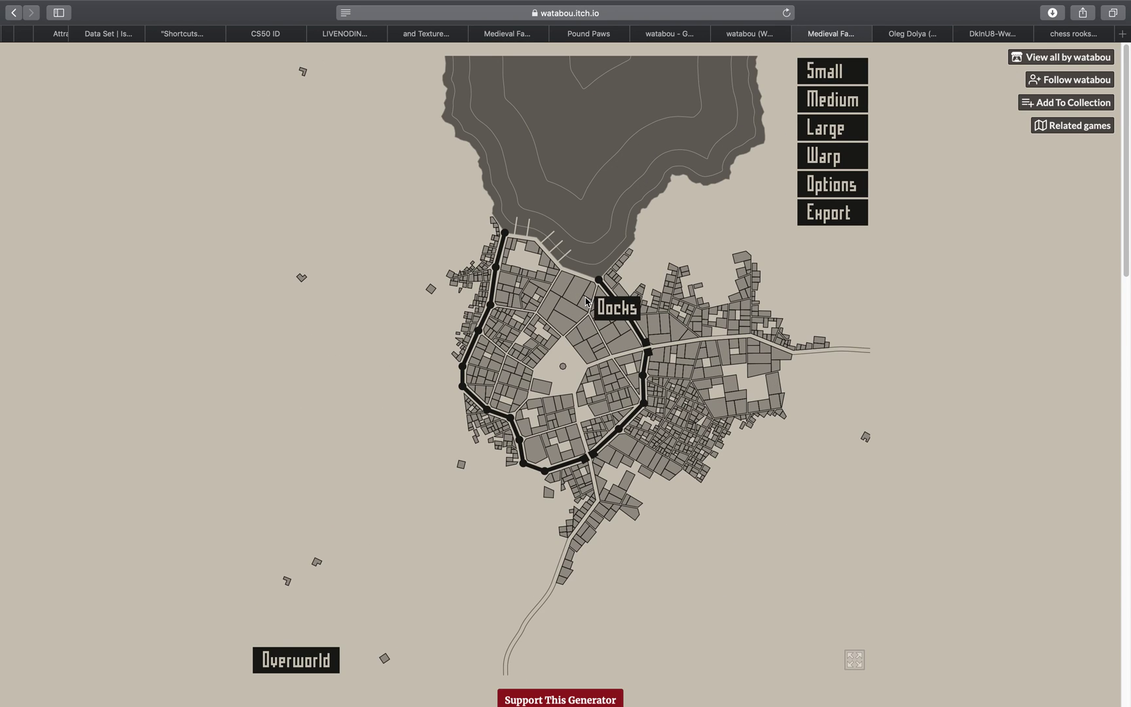
{"action": "scroll", "coordinate": [521, 452], "scroll_direction": "down", "scroll_amount": 10}
{"action": "scroll", "coordinate": [528, 452], "scroll_direction": "down", "scroll_amount": 12}
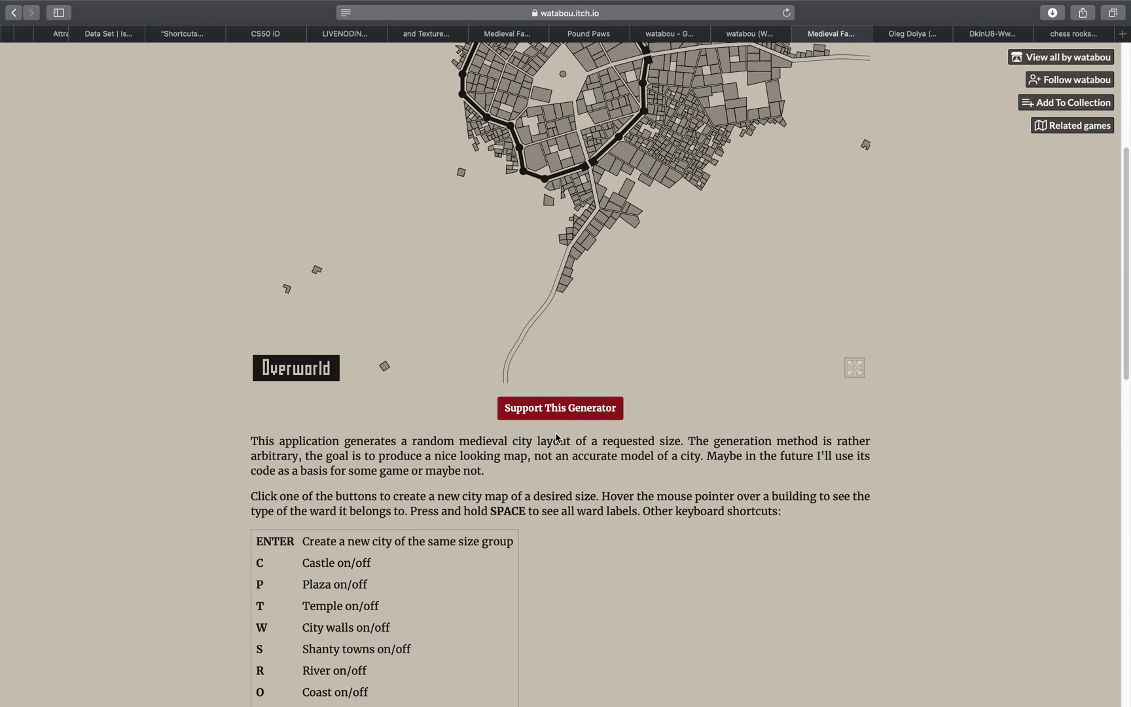
{"action": "scroll", "coordinate": [795, 309], "scroll_direction": "down", "scroll_amount": 20}
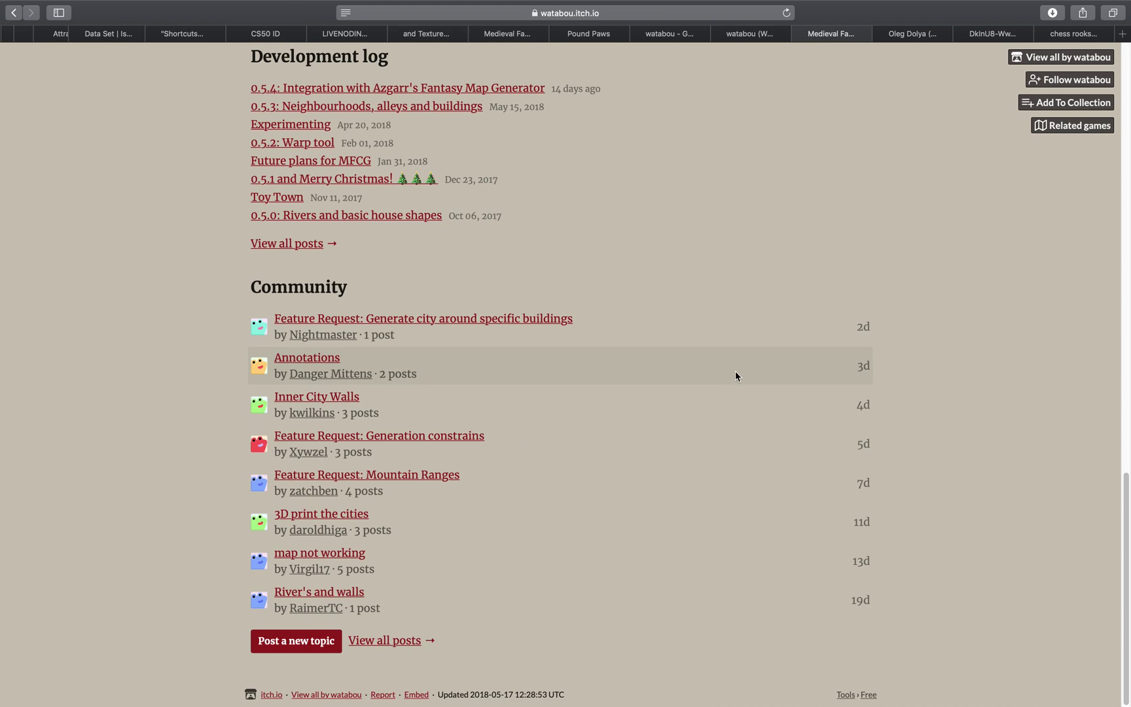
{"action": "scroll", "coordinate": [712, 385], "scroll_direction": "up", "scroll_amount": 20}
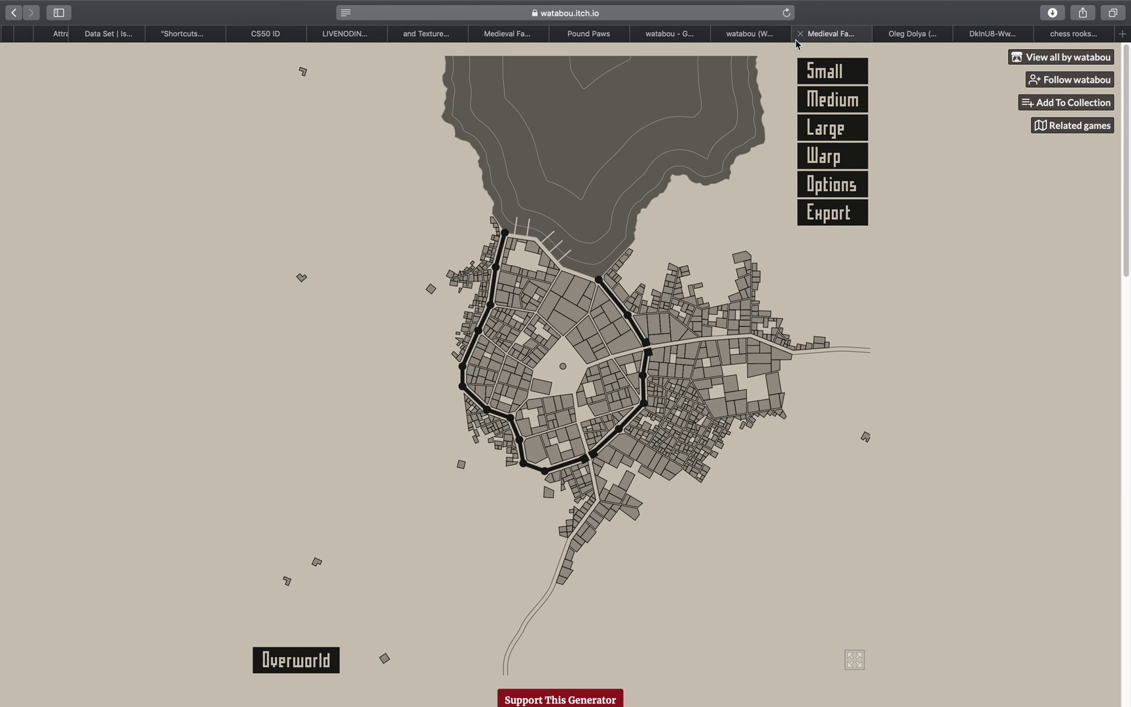
{"action": "left_click", "coordinate": [684, 14]}
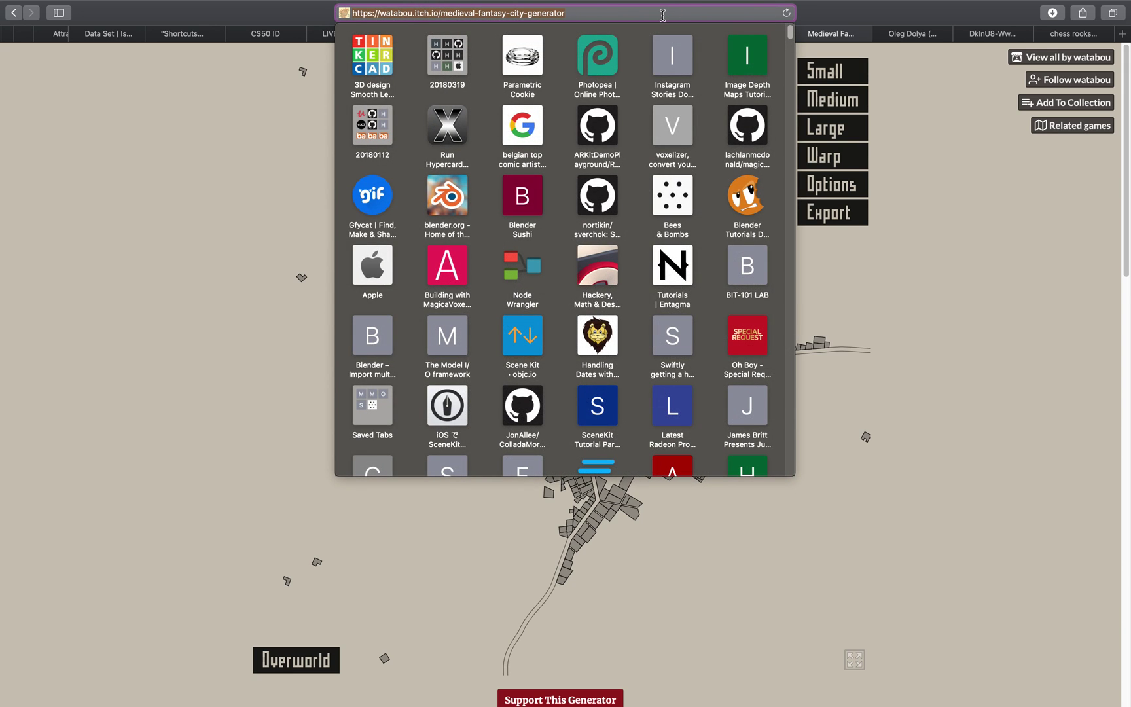
{"action": "left_click", "coordinate": [177, 182]}
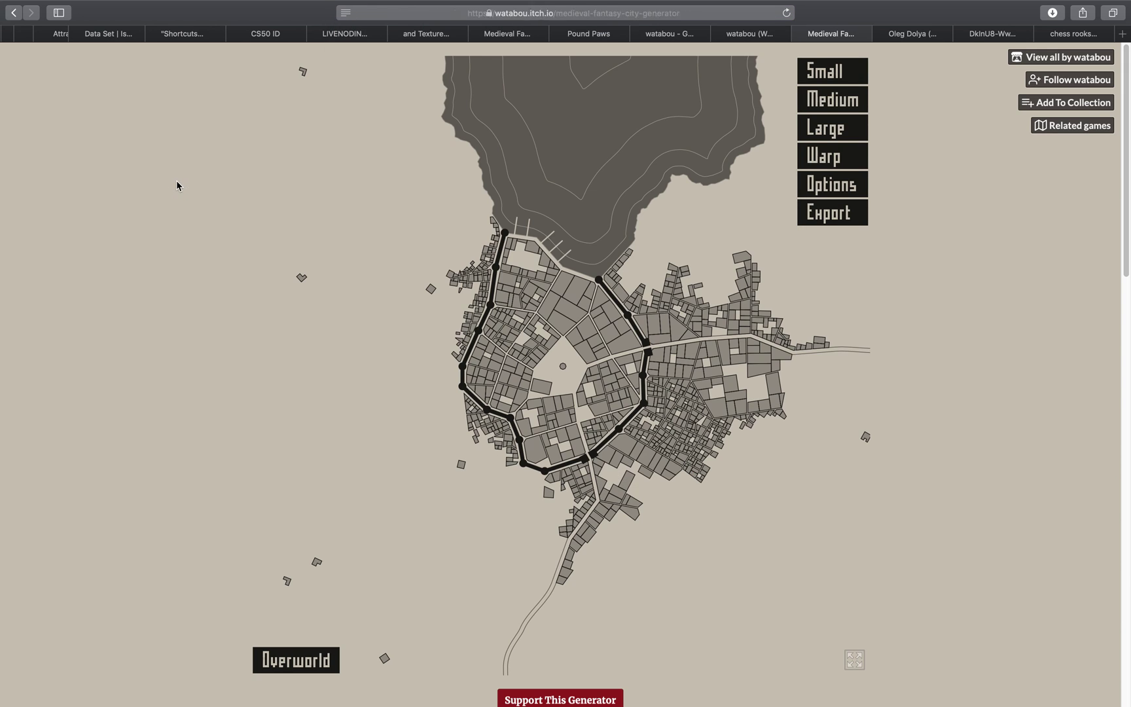
- Generate a medium city map and show the available export formats
{"action": "right_click", "coordinate": [615, 221]}
{"action": "left_click", "coordinate": [827, 164]}
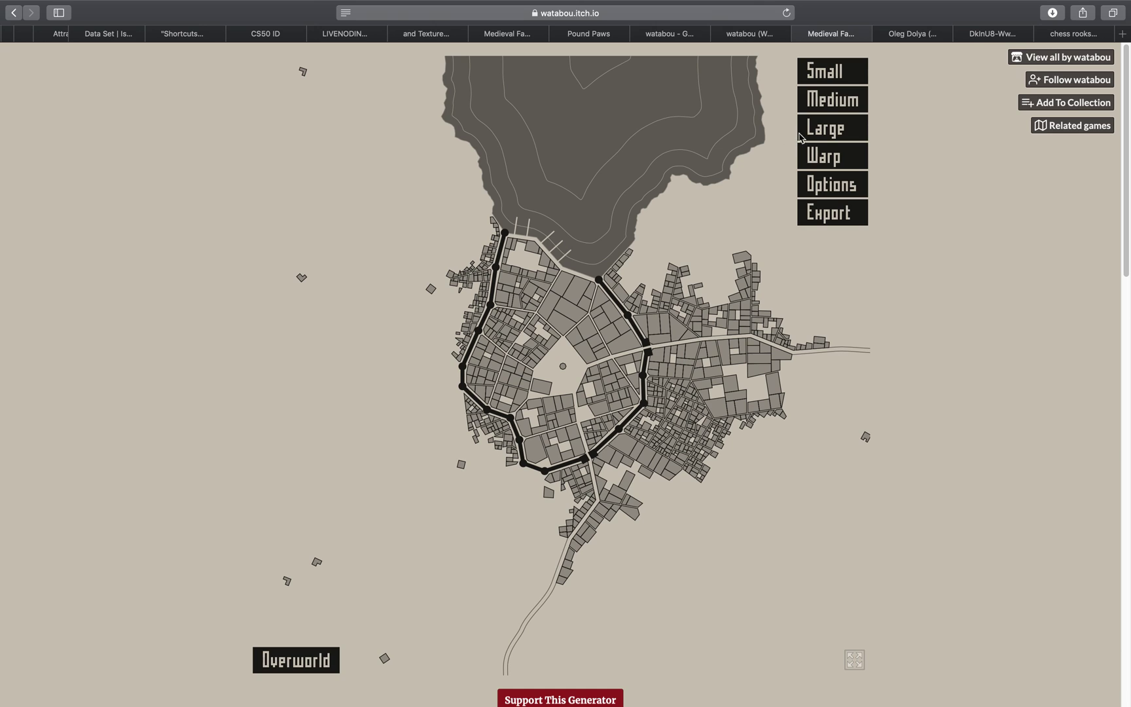
{"action": "left_click", "coordinate": [820, 102]}
{"action": "left_click", "coordinate": [817, 214]}
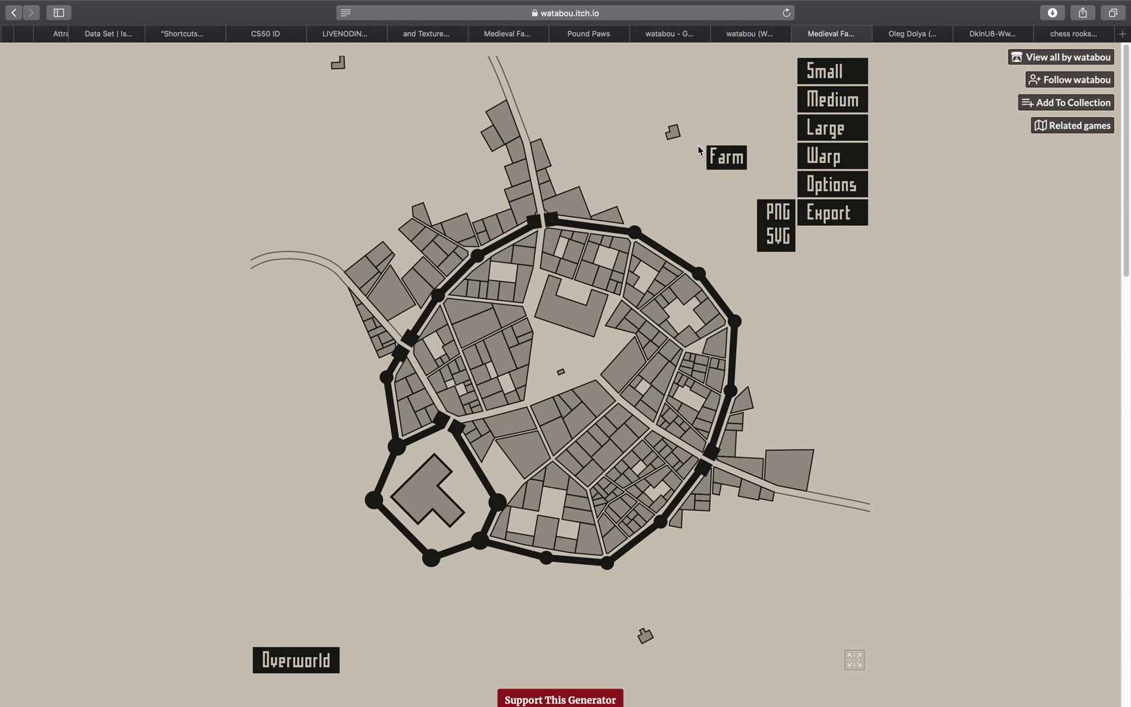
- Generate new large and small city maps, finishing with a medium one
{"action": "left_click", "coordinate": [819, 118]}
{"action": "left_click", "coordinate": [819, 124]}
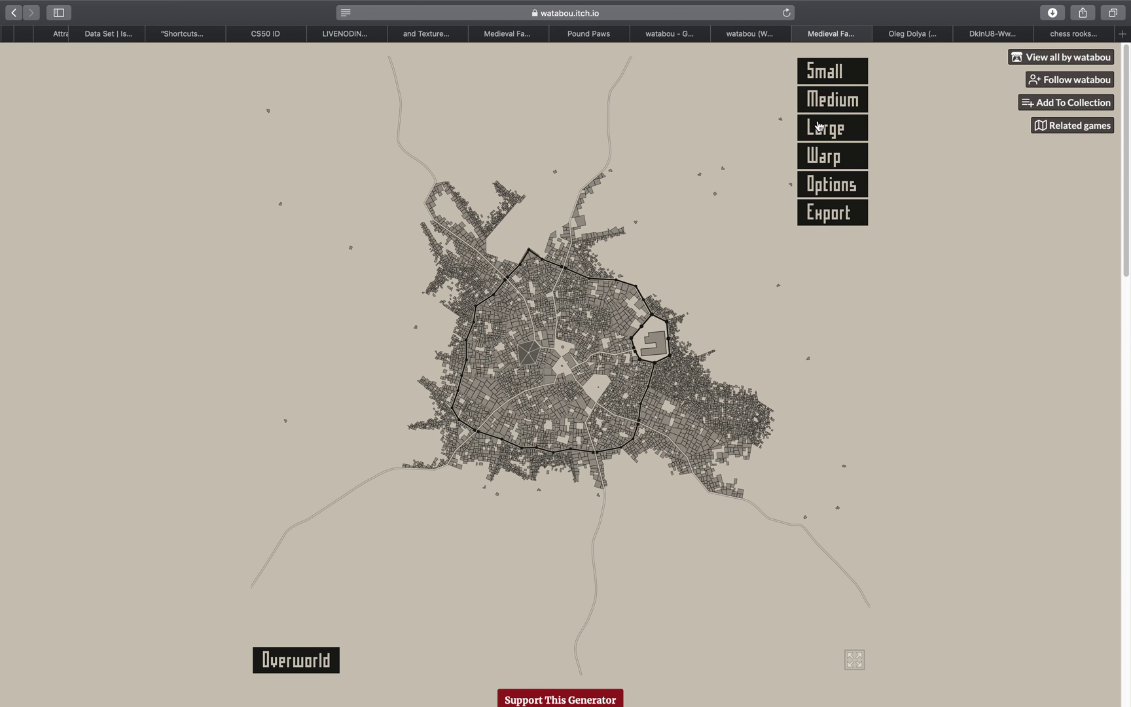
{"action": "left_click", "coordinate": [825, 81]}
{"action": "left_click", "coordinate": [826, 82]}
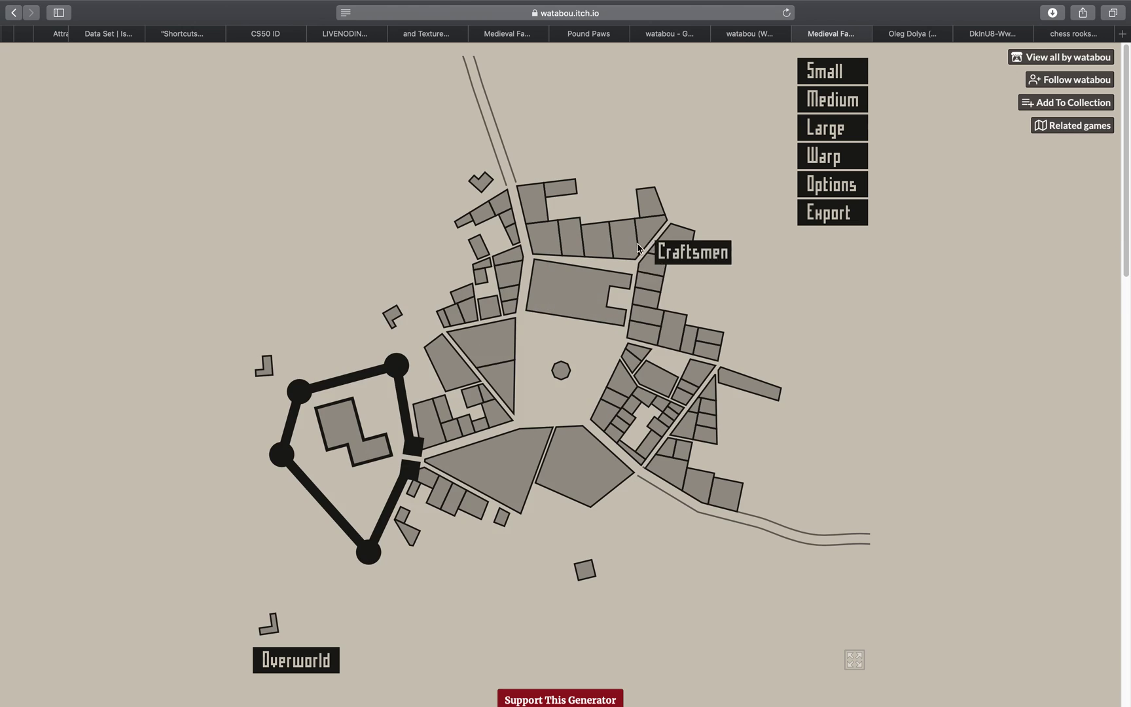
{"action": "left_click", "coordinate": [818, 109]}
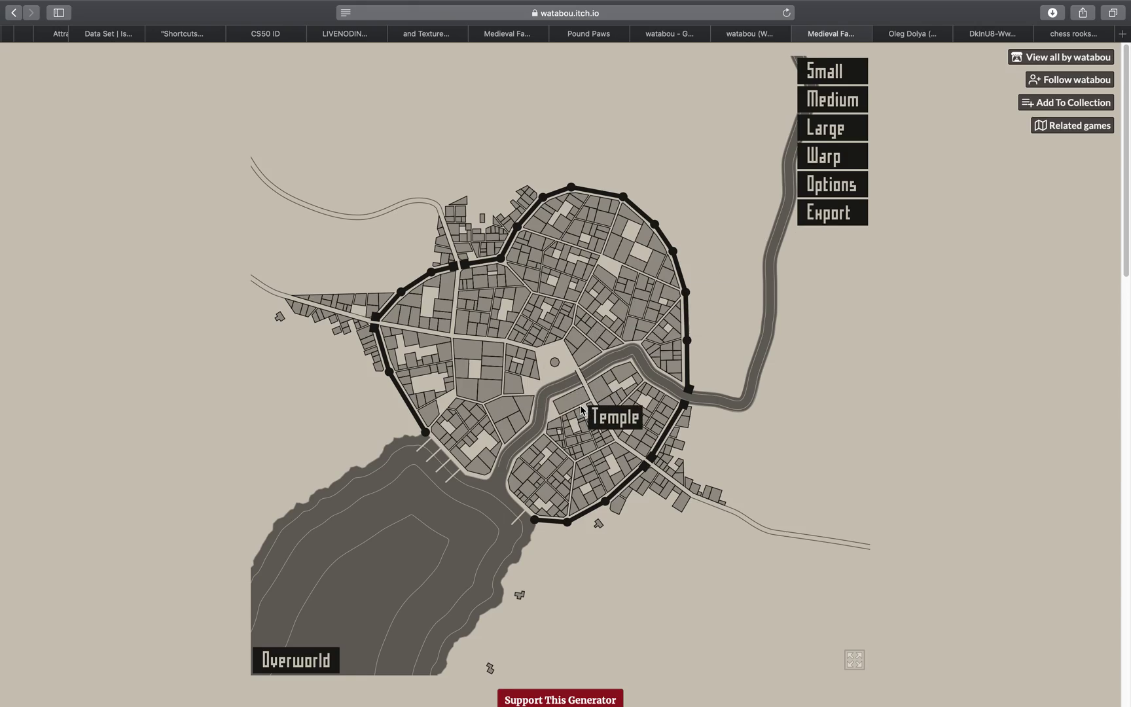
- Switch to Blender and examine the extruded wards, walls, towers and river of the 3D city from all sides
{"action": "key", "text": "ctrl+Right"}
{"action": "middle_click_drag", "start_coordinate": [574, 415], "coordinate": [598, 439]}
{"action": "scroll", "coordinate": [412, 213], "scroll_direction": "down", "scroll_amount": 4}
{"action": "middle_click_drag", "start_coordinate": [444, 184], "coordinate": [476, 132]}
{"action": "middle_click_drag", "start_coordinate": [464, 378], "coordinate": [502, 386]}
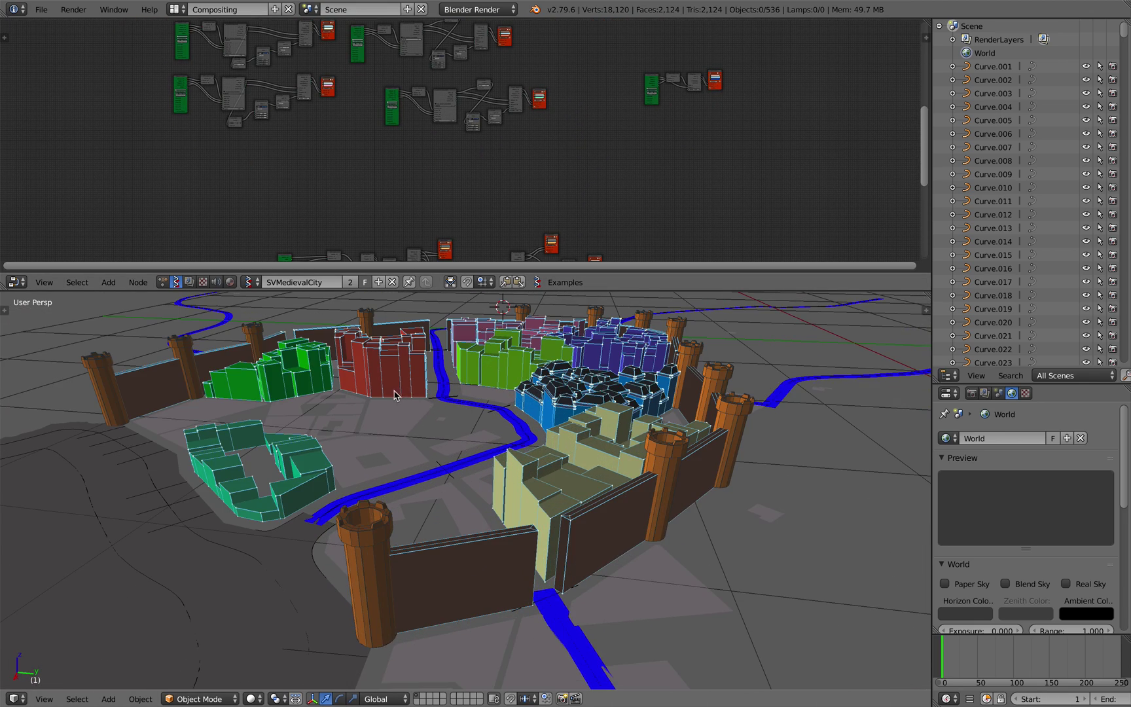
{"action": "middle_click_drag", "start_coordinate": [394, 390], "coordinate": [439, 451]}
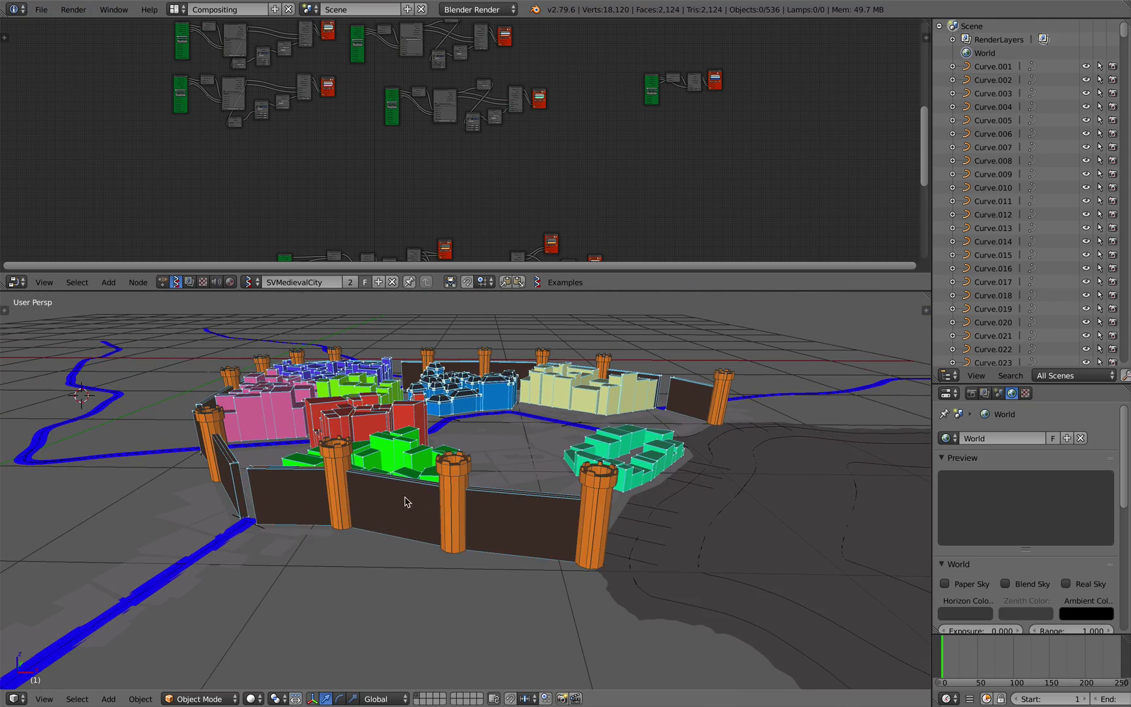
{"action": "middle_click_drag", "start_coordinate": [401, 503], "coordinate": [371, 457]}
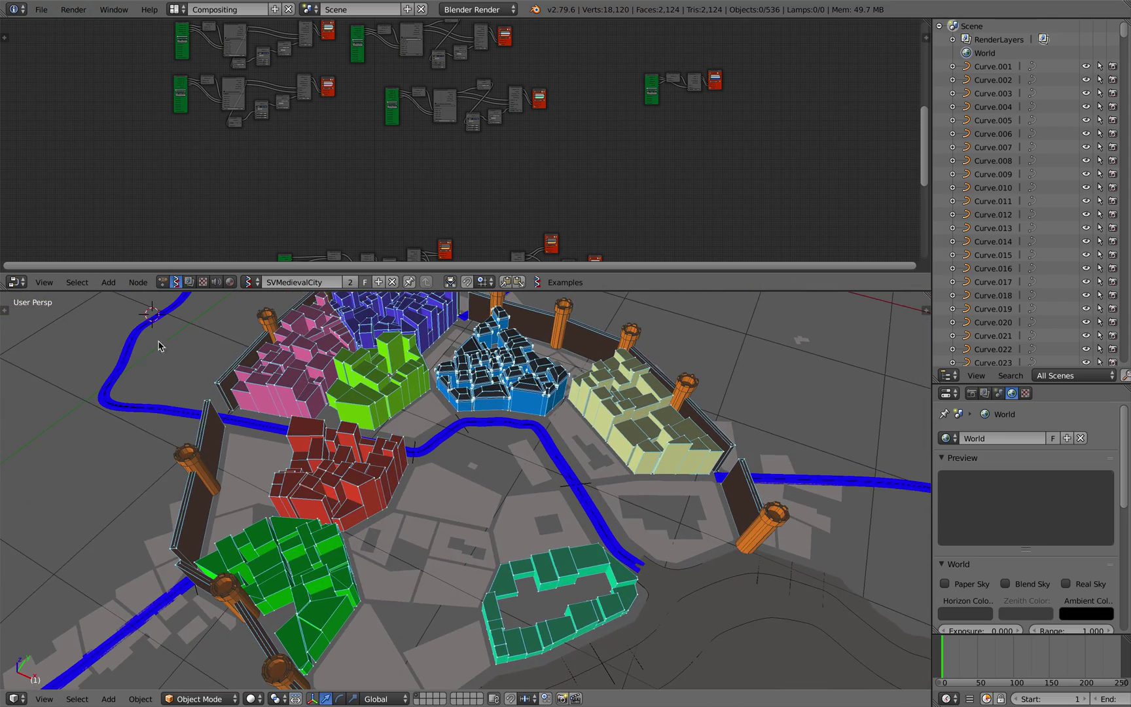
{"action": "middle_click_drag", "start_coordinate": [176, 354], "coordinate": [343, 373]}
{"action": "middle_click_drag", "start_coordinate": [464, 149], "coordinate": [474, 180], "text": "ctrl"}
{"action": "middle_click_drag", "start_coordinate": [476, 367], "coordinate": [563, 395]}
{"action": "scroll", "coordinate": [484, 396], "scroll_direction": "down", "scroll_amount": 4}
{"action": "middle_click_drag", "start_coordinate": [523, 448], "coordinate": [563, 468]}
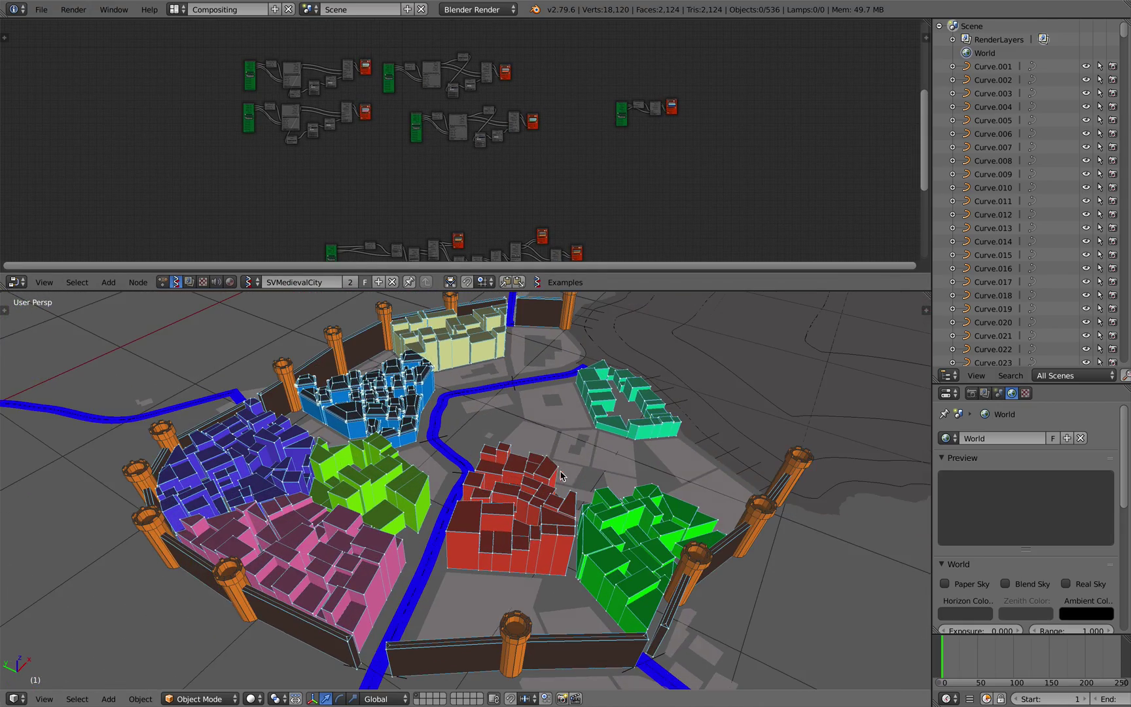
{"action": "scroll", "coordinate": [568, 478], "scroll_direction": "up", "scroll_amount": 8}
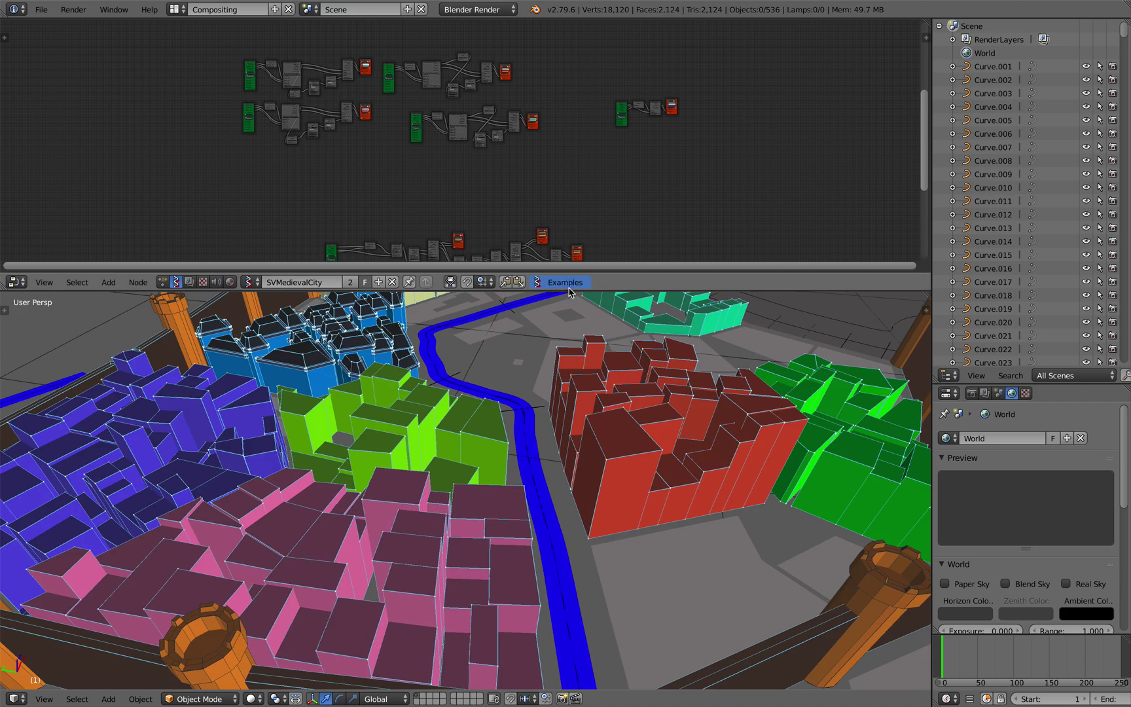
- Enlarge the node editor area above the 3D view
{"action": "left_click_drag", "start_coordinate": [570, 292], "coordinate": [567, 396]}
{"action": "scroll", "coordinate": [681, 498], "scroll_direction": "down", "scroll_amount": 7}
{"action": "scroll", "coordinate": [592, 495], "scroll_direction": "up", "scroll_amount": 7}
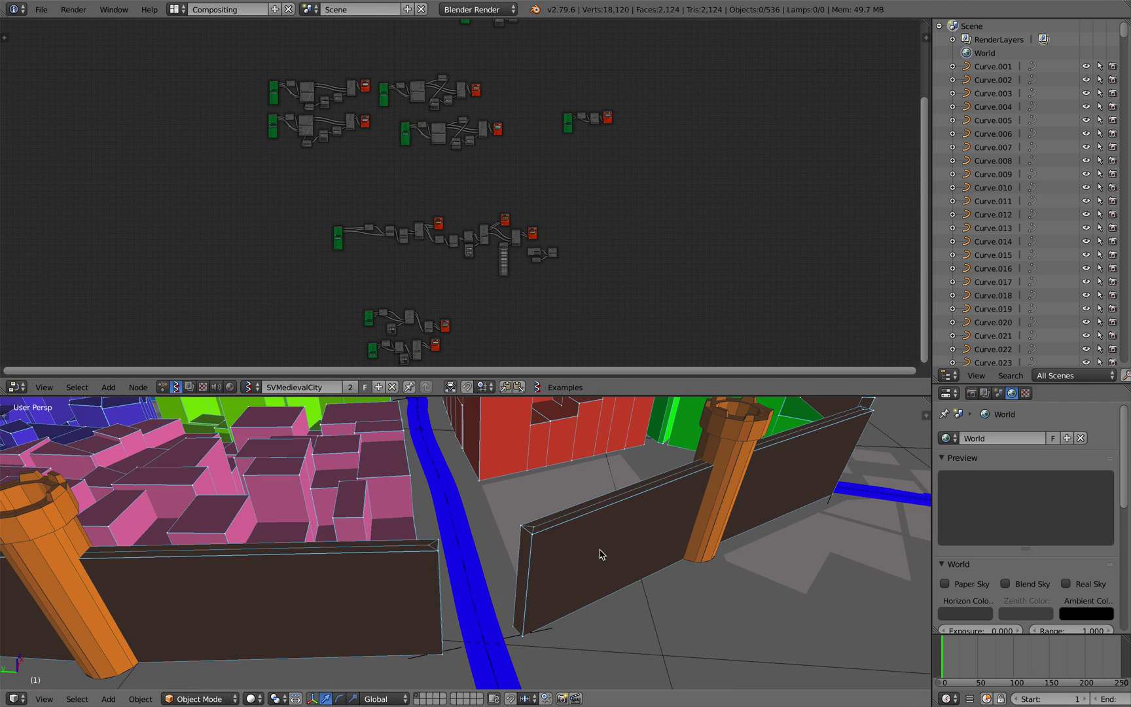
- Toggle the display of the upper wall setup's Viewer Draw node repeatedly, leaving the solidified wall shown
{"action": "scroll", "coordinate": [517, 257], "scroll_direction": "up", "scroll_amount": 5}
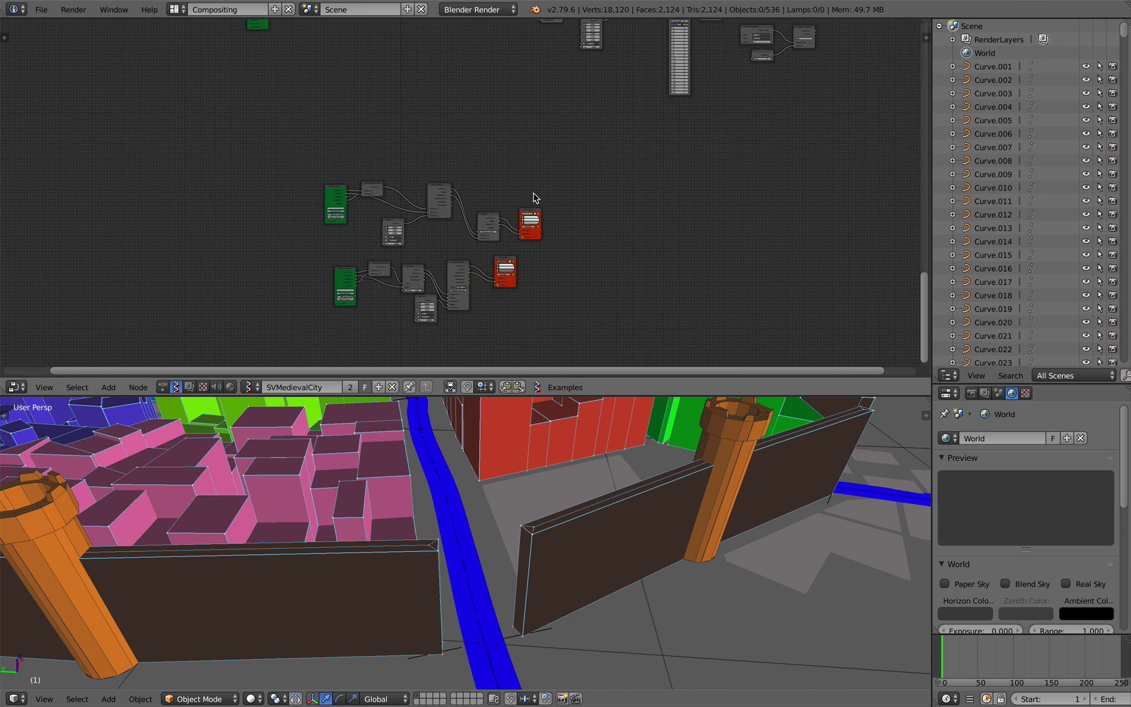
{"action": "middle_click_drag", "start_coordinate": [533, 193], "coordinate": [548, 156]}
{"action": "scroll", "coordinate": [550, 164], "scroll_direction": "up", "scroll_amount": 8}
{"action": "left_click", "coordinate": [607, 165]}
{"action": "left_click", "coordinate": [608, 165]}
{"action": "left_click", "coordinate": [607, 166]}
{"action": "left_click", "coordinate": [607, 165]}
{"action": "left_click", "coordinate": [607, 166]}
{"action": "left_click", "coordinate": [607, 166]}
{"action": "left_click", "coordinate": [607, 166]}
{"action": "left_click", "coordinate": [608, 165]}
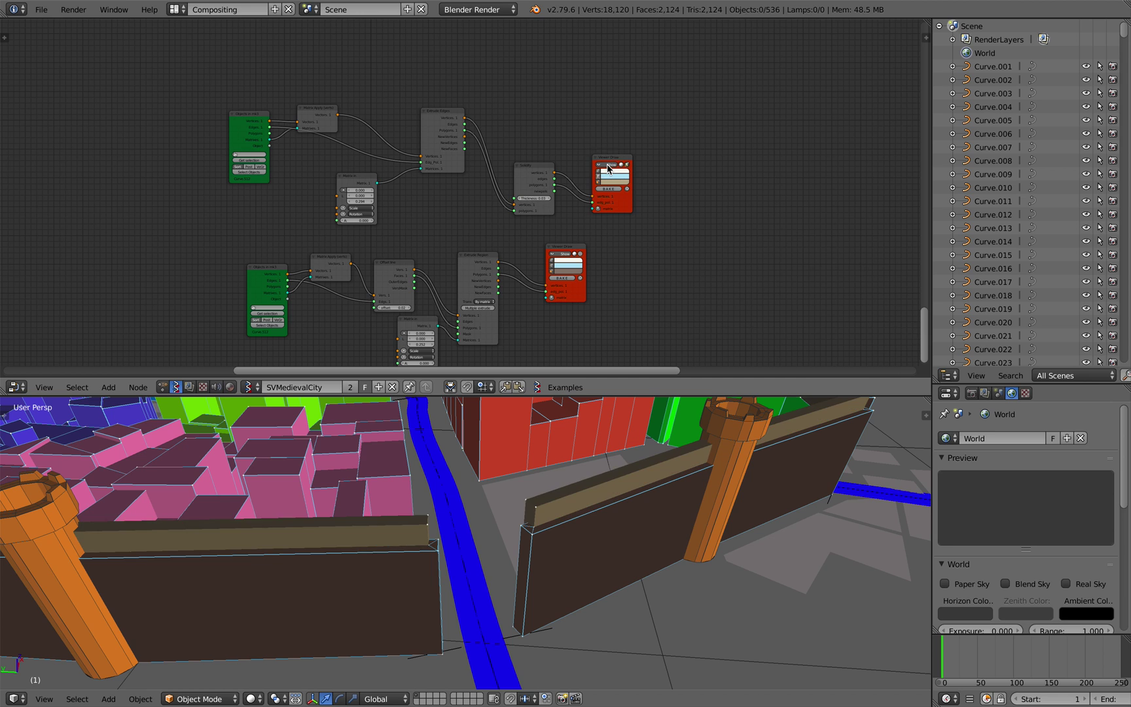
{"action": "left_click", "coordinate": [607, 165]}
{"action": "left_click", "coordinate": [607, 165]}
- Move the Objects in mk3 node of the upper wall setup slightly
{"action": "scroll", "coordinate": [511, 170], "scroll_direction": "up", "scroll_amount": 2}
{"action": "middle_click_drag", "start_coordinate": [511, 170], "coordinate": [537, 211]}
{"action": "scroll", "coordinate": [557, 199], "scroll_direction": "up", "scroll_amount": 4}
{"action": "scroll", "coordinate": [556, 200], "scroll_direction": "up", "scroll_amount": 2}
{"action": "left_click_drag", "start_coordinate": [99, 104], "coordinate": [92, 113]}
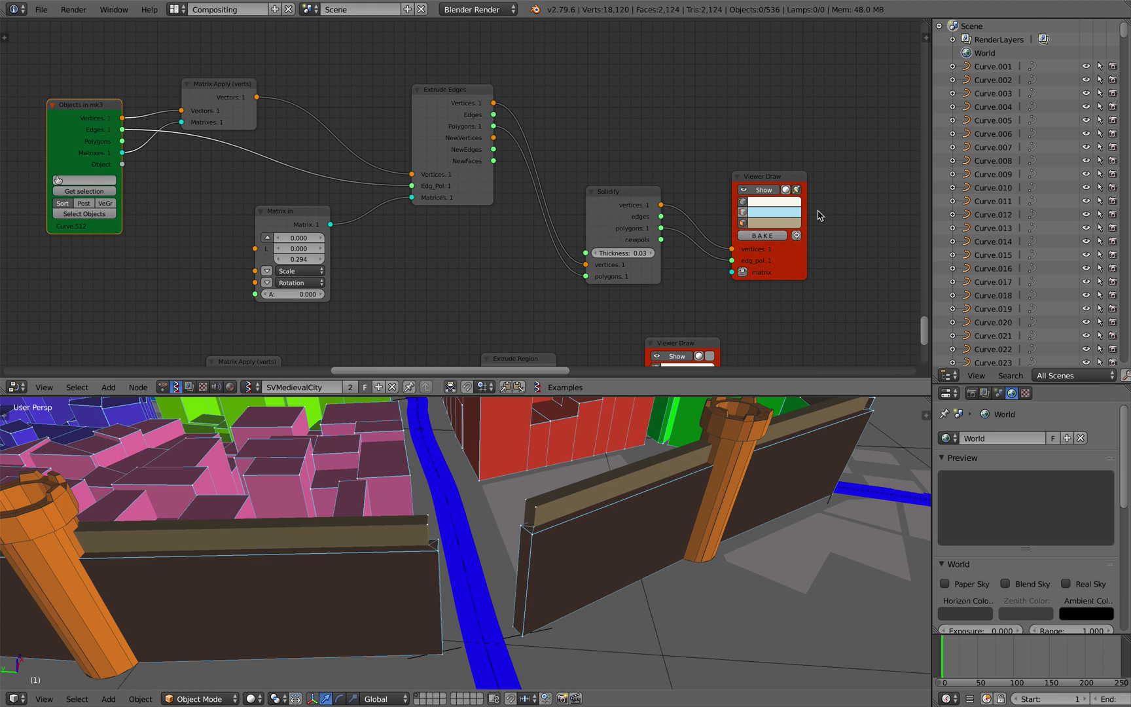
- Check the import formats for Scalable Vector Graphics (.svg) and search the add-on preferences for "svg"
{"action": "left_click", "coordinate": [41, 9]}
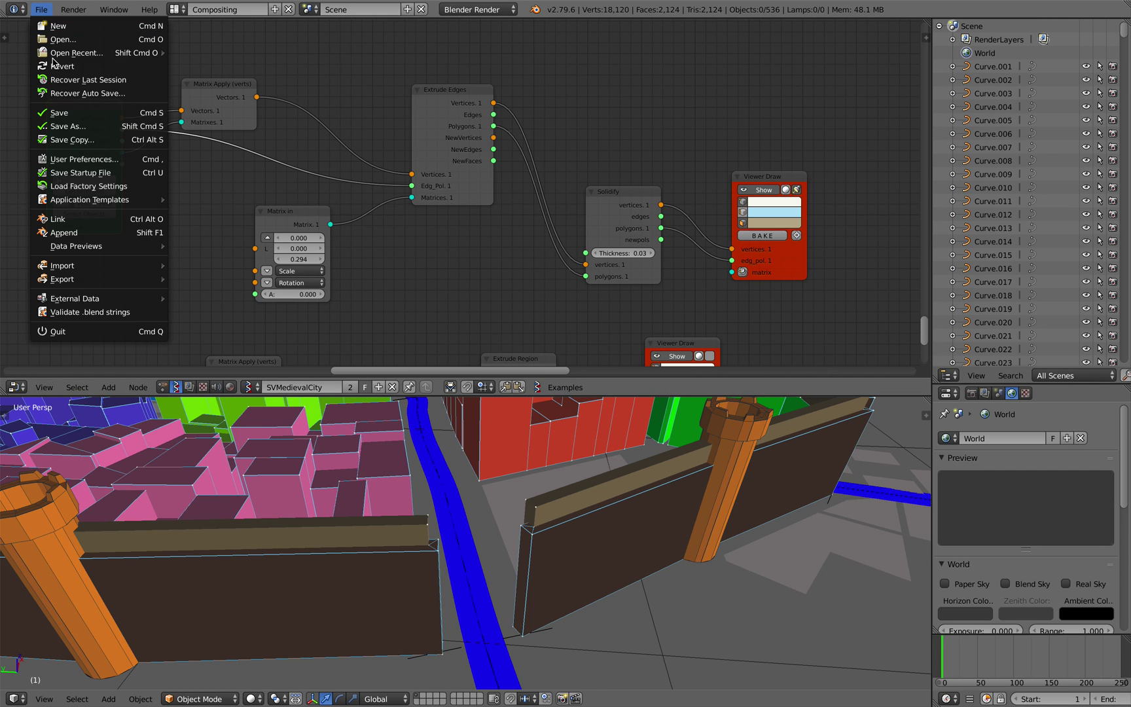
{"action": "mouse_move", "coordinate": [108, 265]}
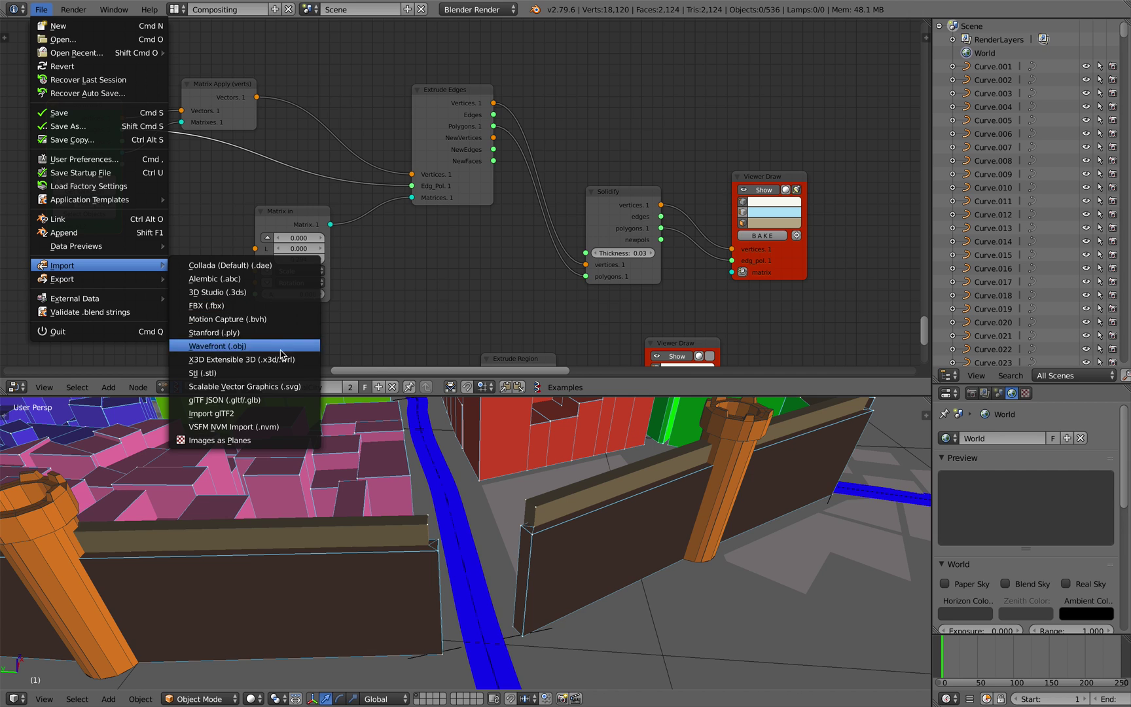
{"action": "key", "text": "Escape"}
{"action": "left_click", "coordinate": [41, 9]}
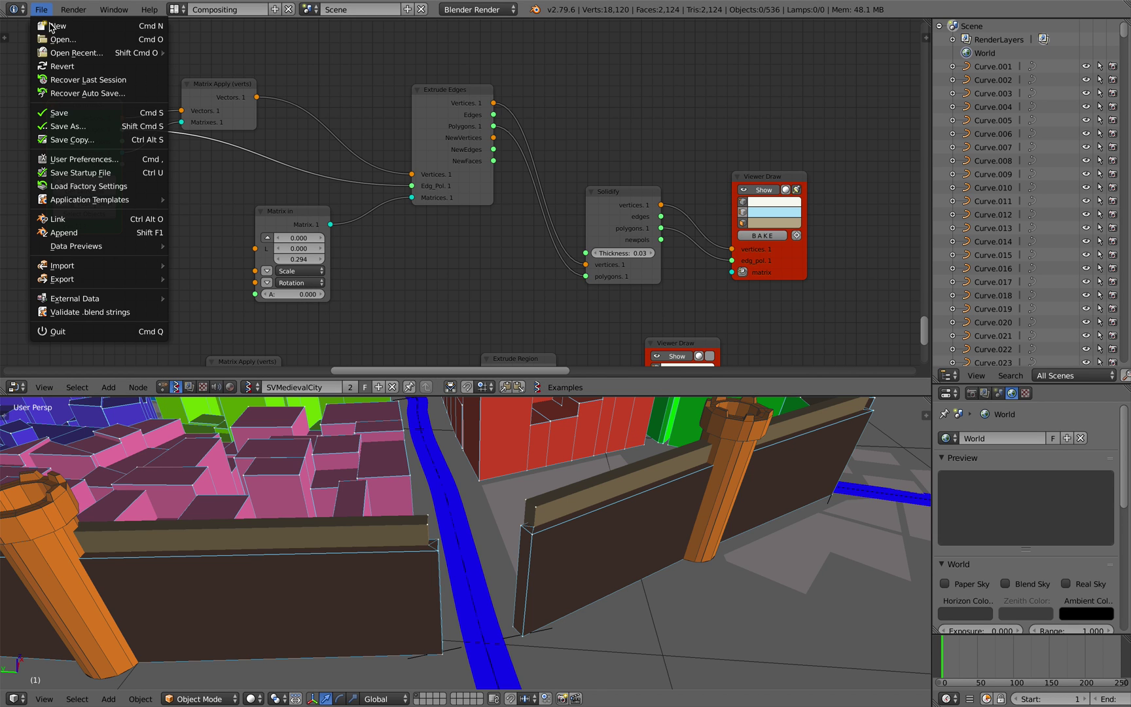
{"action": "left_click", "coordinate": [100, 160]}
{"action": "left_click", "coordinate": [72, 50]}
{"action": "type", "text": "svg"}
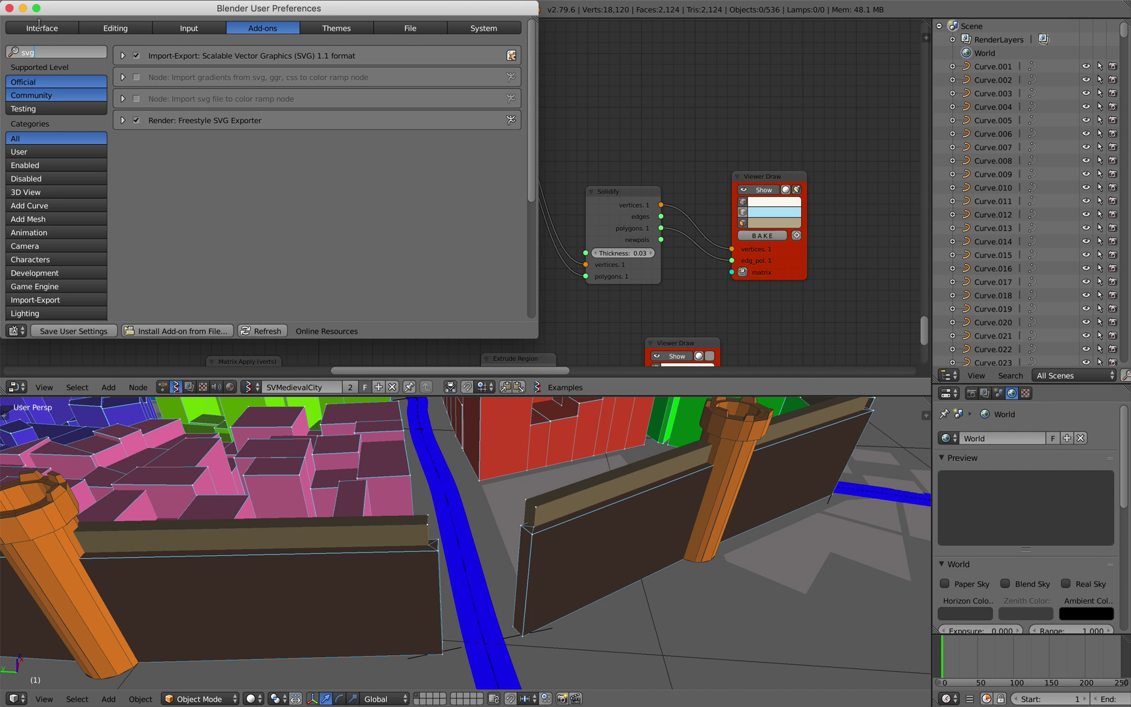
{"action": "left_click", "coordinate": [9, 8]}
{"action": "middle_click_drag", "start_coordinate": [708, 159], "coordinate": [689, 154]}
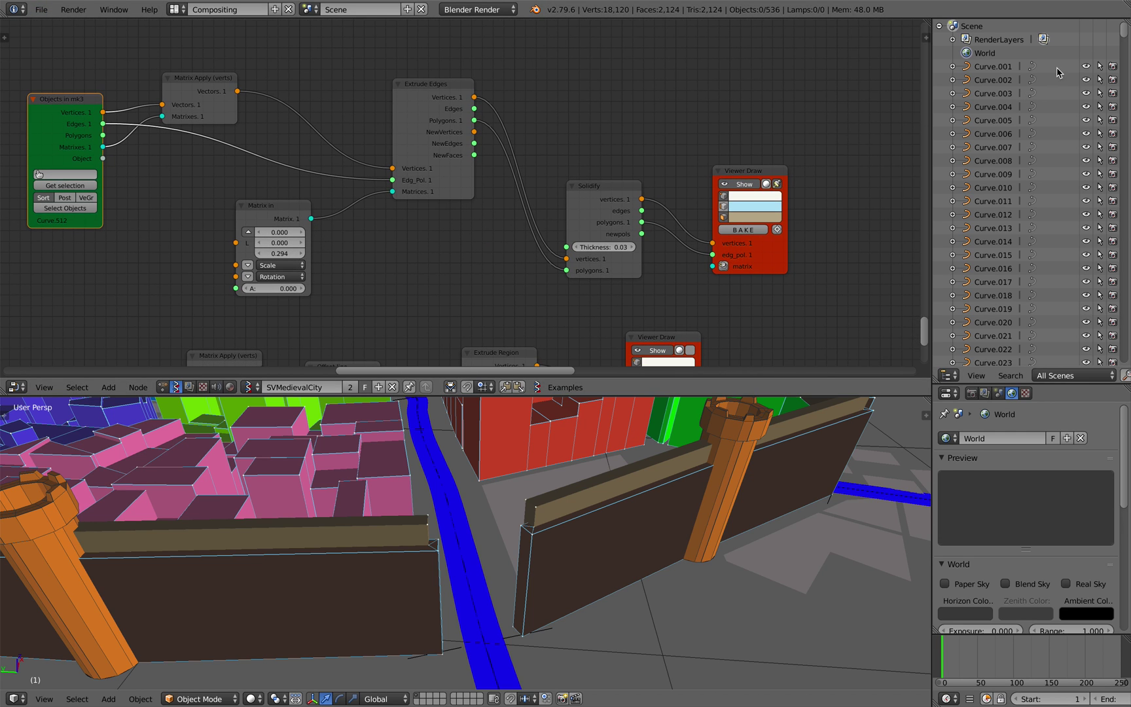
{"action": "mouse_move", "coordinate": [1126, 37]}
{"action": "left_mouse_down"}
{"action": "mouse_move", "coordinate": [1121, 288]}
{"action": "mouse_move", "coordinate": [1120, 32]}
{"action": "left_mouse_up"}
{"action": "scroll", "coordinate": [648, 600], "scroll_direction": "up", "scroll_amount": 2}
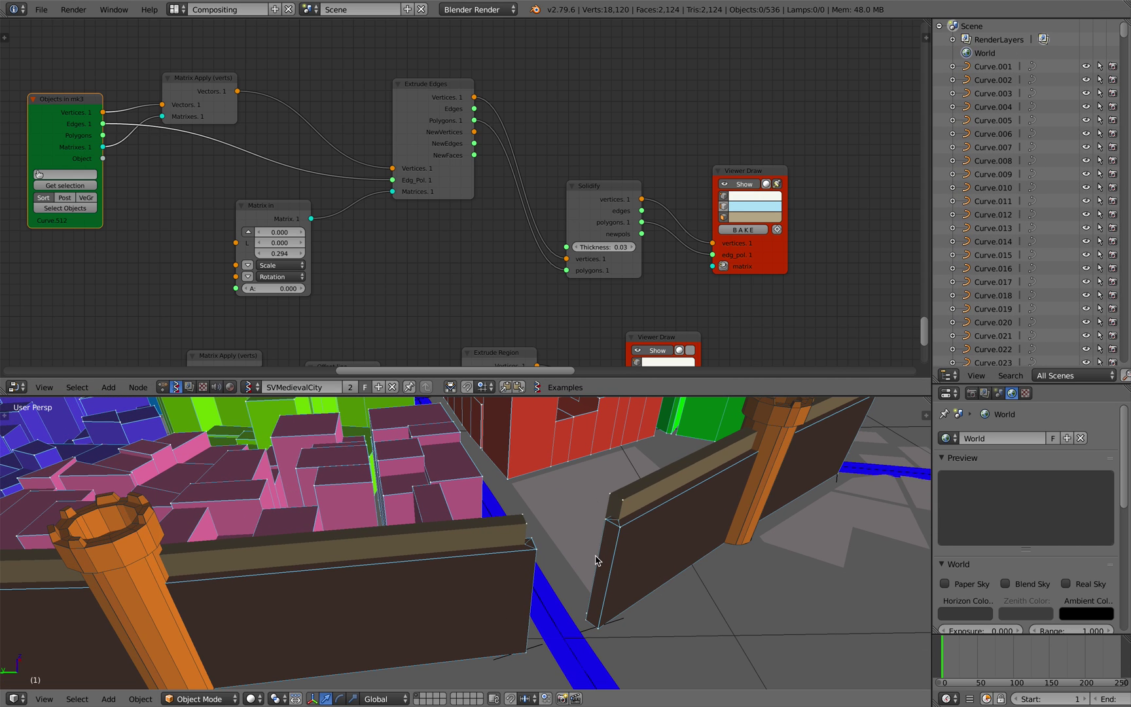
- Shift the Objects in mk3 node of the upper wall setup slightly and inspect the walls around the gate gap
{"action": "scroll", "coordinate": [361, 223], "scroll_direction": "down", "scroll_amount": 2}
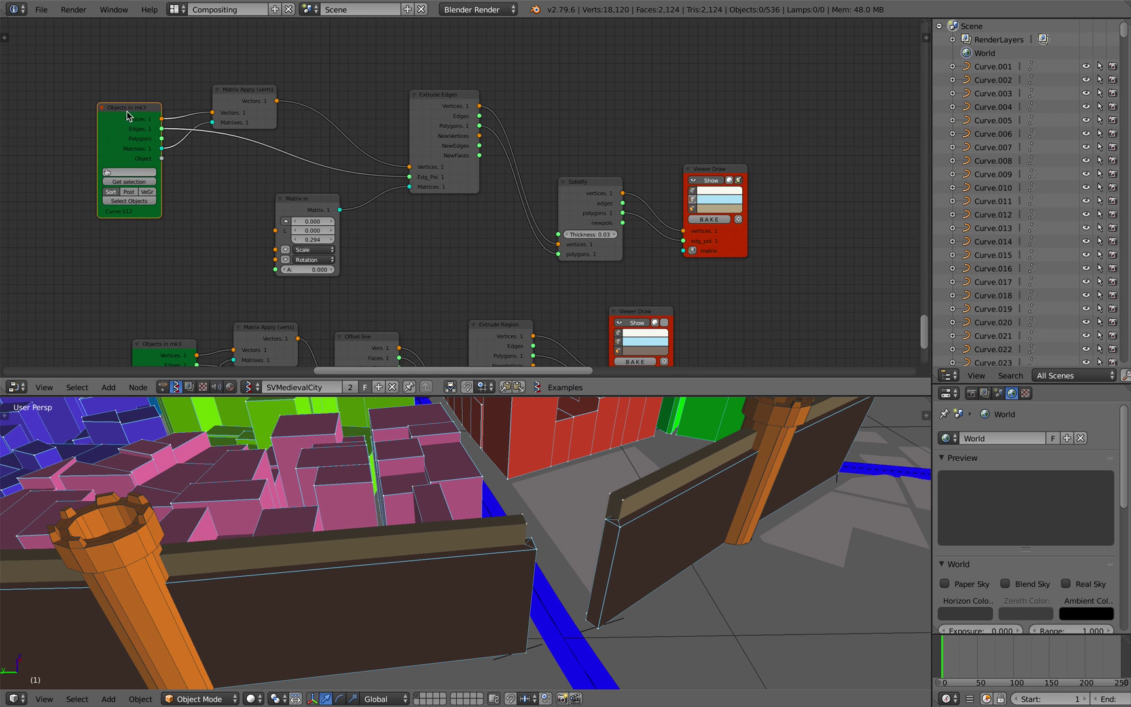
{"action": "left_click_drag", "start_coordinate": [126, 115], "coordinate": [115, 114]}
{"action": "middle_click_drag", "start_coordinate": [599, 542], "coordinate": [597, 538]}
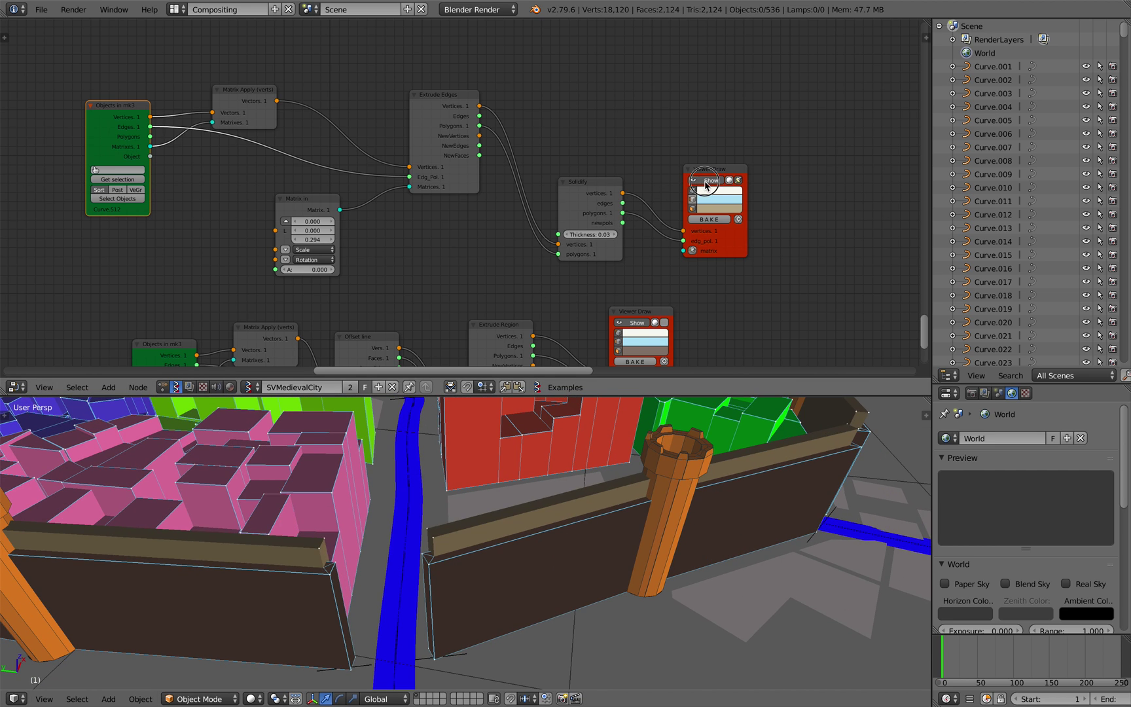
{"action": "middle_click_drag", "start_coordinate": [512, 521], "coordinate": [523, 630]}
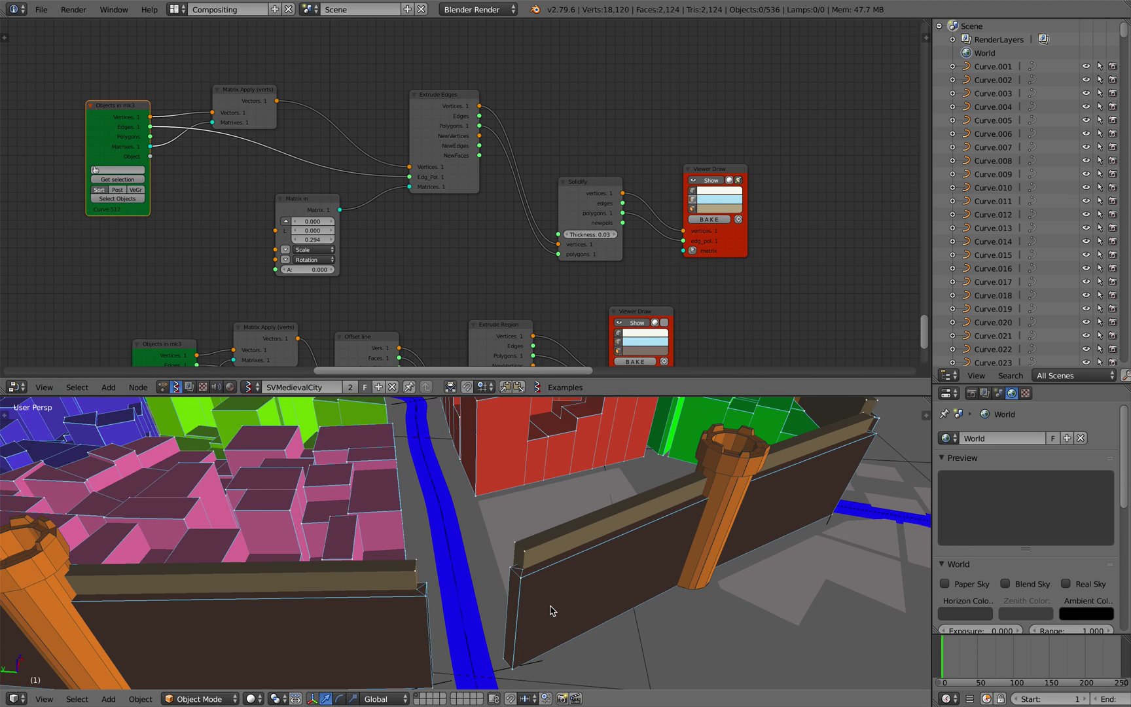
{"action": "scroll", "coordinate": [550, 610], "scroll_direction": "down", "scroll_amount": 3}
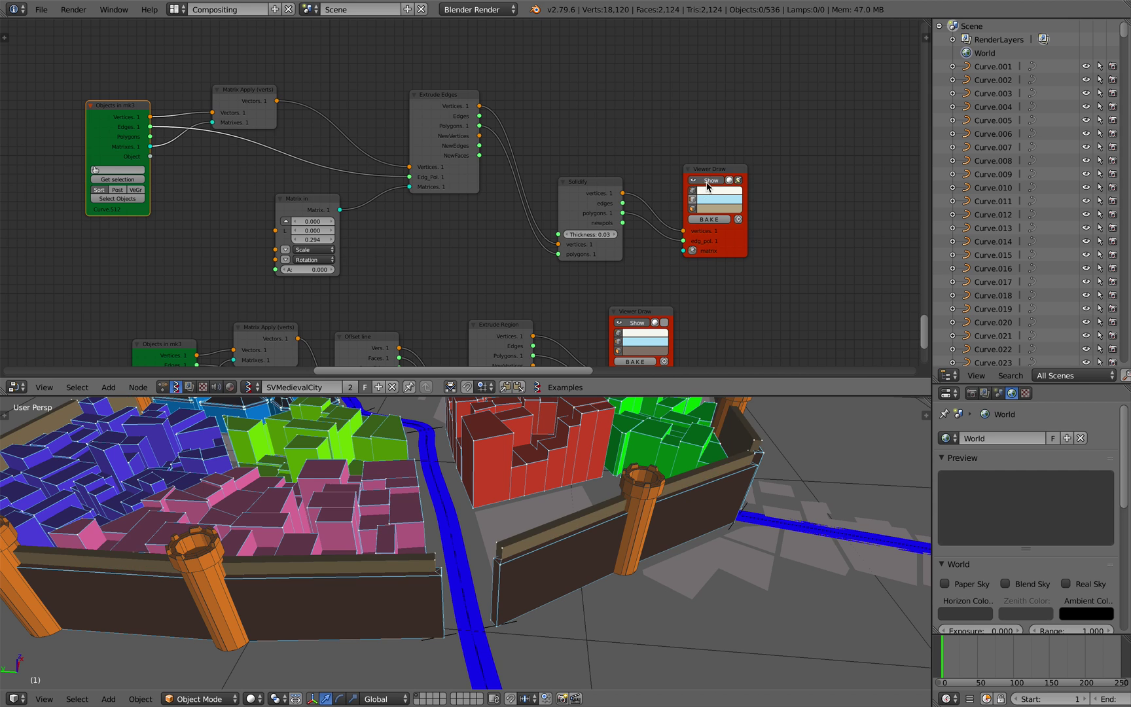
- Rearrange the Viewer Draw, Matrix Apply and Objects in mk3 nodes of the upper wall setup for a clearer layout
{"action": "left_click_drag", "start_coordinate": [705, 170], "coordinate": [705, 138]}
{"action": "scroll", "coordinate": [330, 141], "scroll_direction": "up", "scroll_amount": 1}
{"action": "left_click_drag", "start_coordinate": [230, 92], "coordinate": [223, 71]}
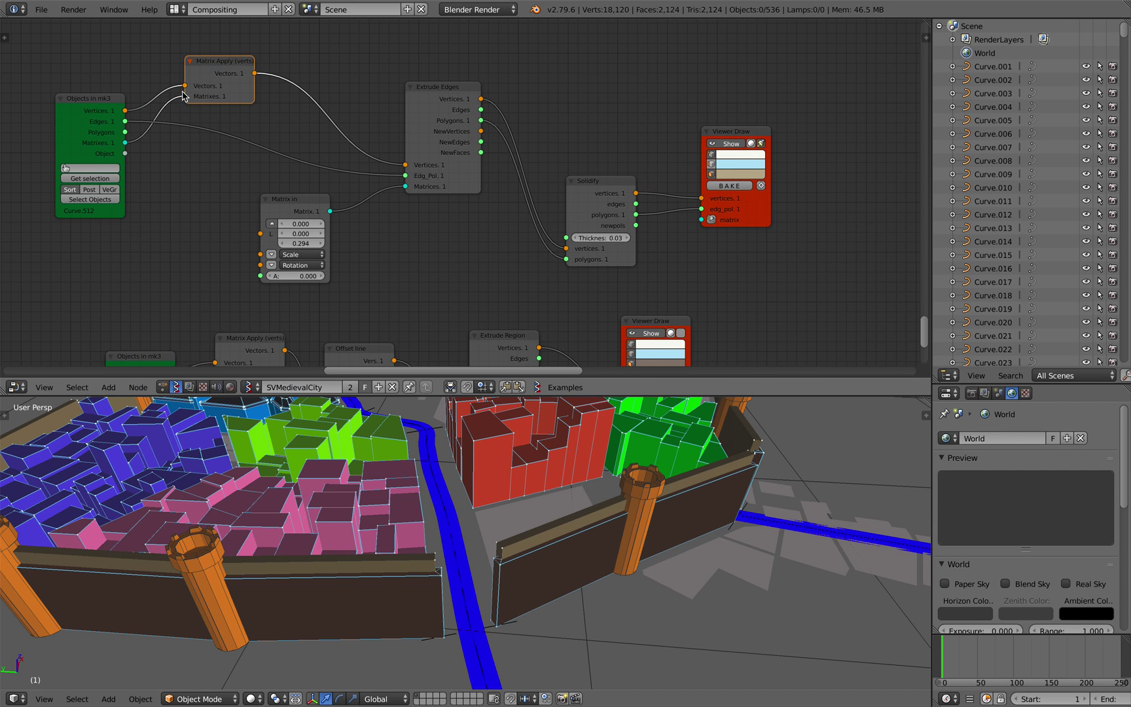
{"action": "scroll", "coordinate": [172, 117], "scroll_direction": "up", "scroll_amount": 1}
{"action": "middle_click_drag", "start_coordinate": [172, 119], "coordinate": [258, 123]}
{"action": "left_click_drag", "start_coordinate": [164, 102], "coordinate": [147, 94]}
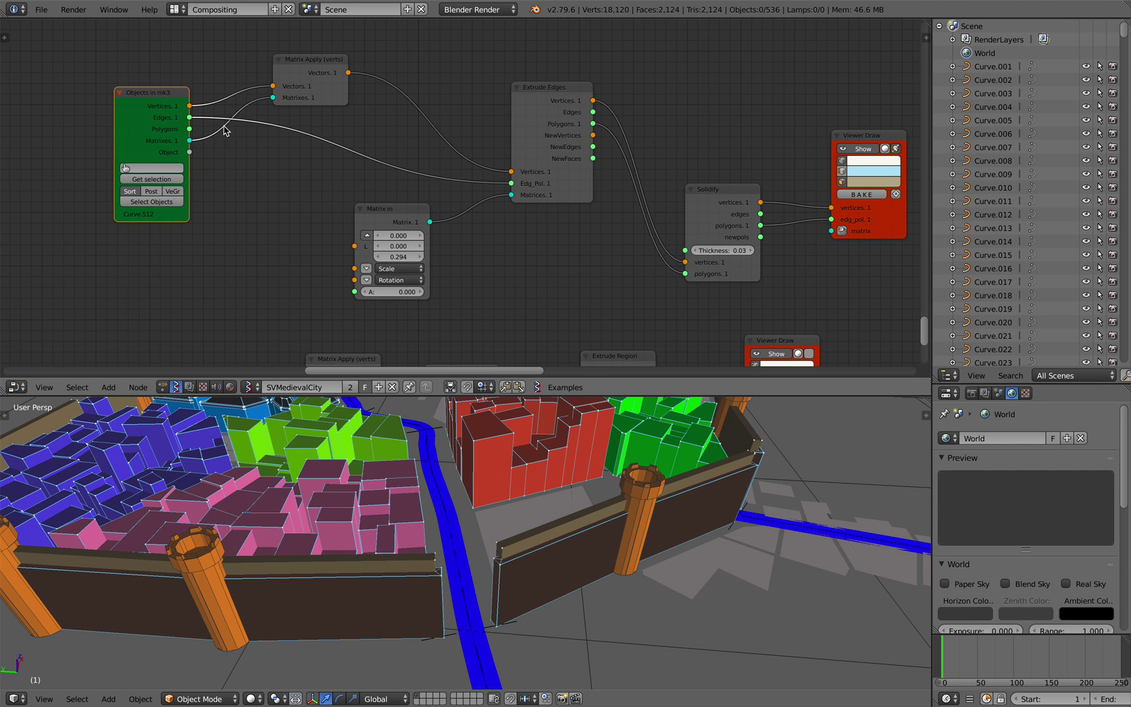
{"action": "left_click_drag", "start_coordinate": [294, 74], "coordinate": [290, 79]}
{"action": "left_click_drag", "start_coordinate": [172, 105], "coordinate": [174, 101]}
- Move the Extrude Edges, Solidify and Viewer Draw nodes of the upper wall setup closer together
{"action": "left_click_drag", "start_coordinate": [527, 87], "coordinate": [512, 80]}
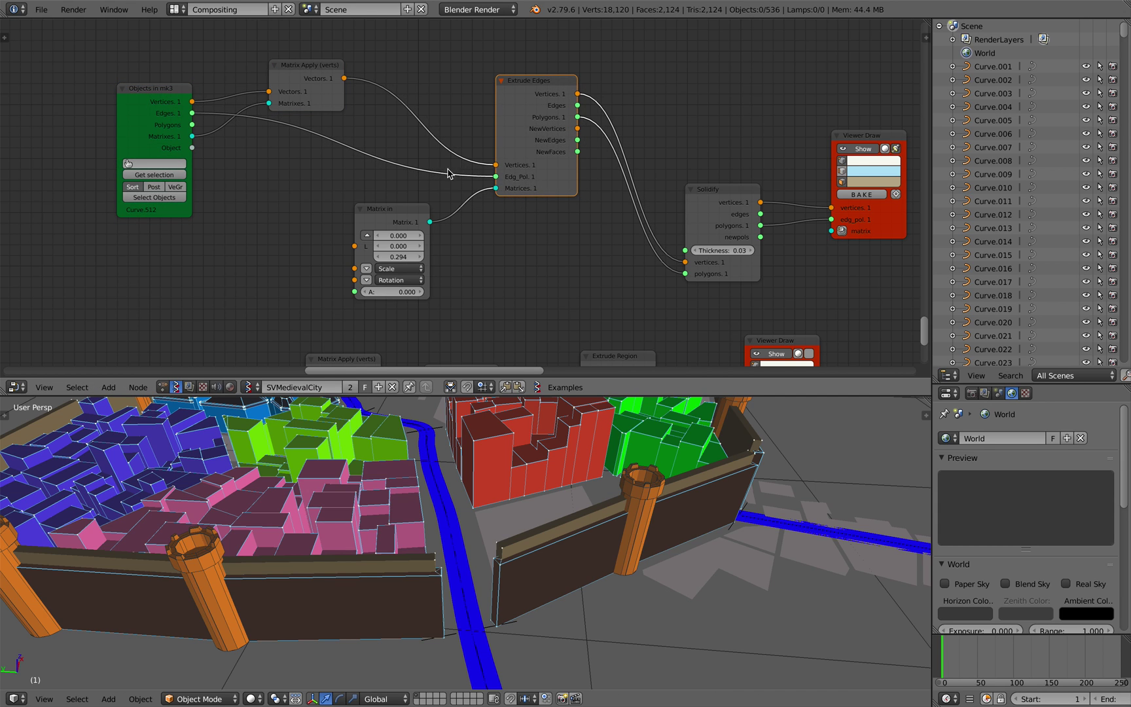
{"action": "middle_click_drag", "start_coordinate": [410, 209], "coordinate": [336, 204]}
{"action": "left_click_drag", "start_coordinate": [635, 197], "coordinate": [613, 139]}
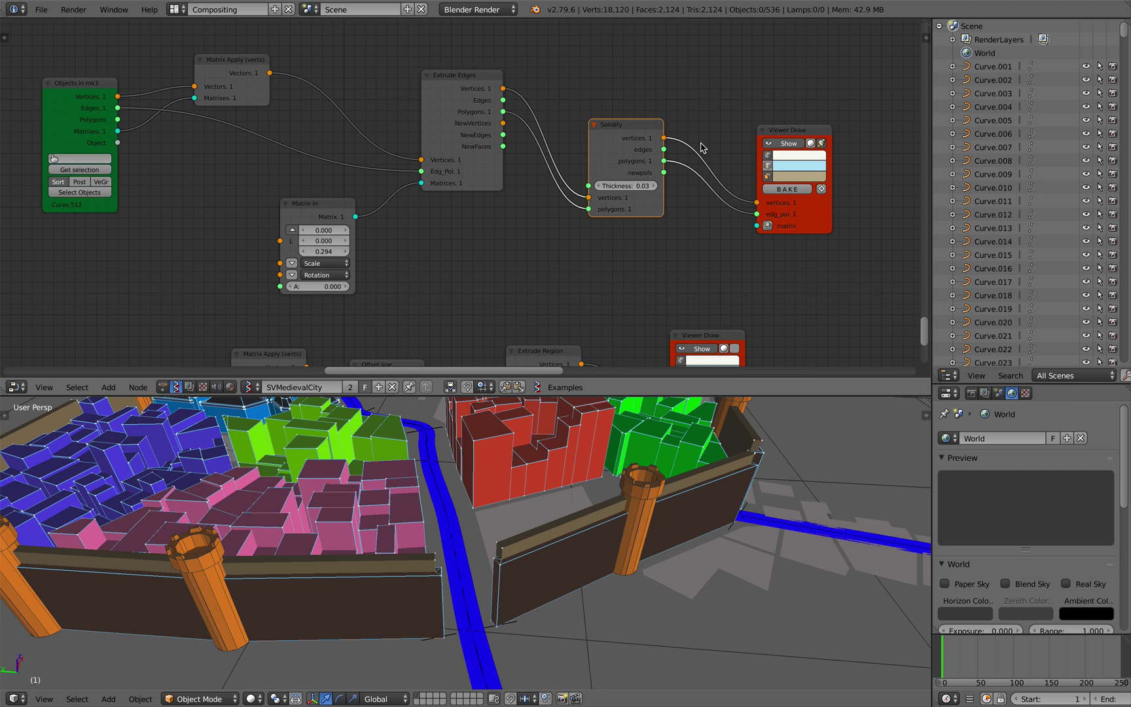
{"action": "left_click_drag", "start_coordinate": [774, 122], "coordinate": [748, 105]}
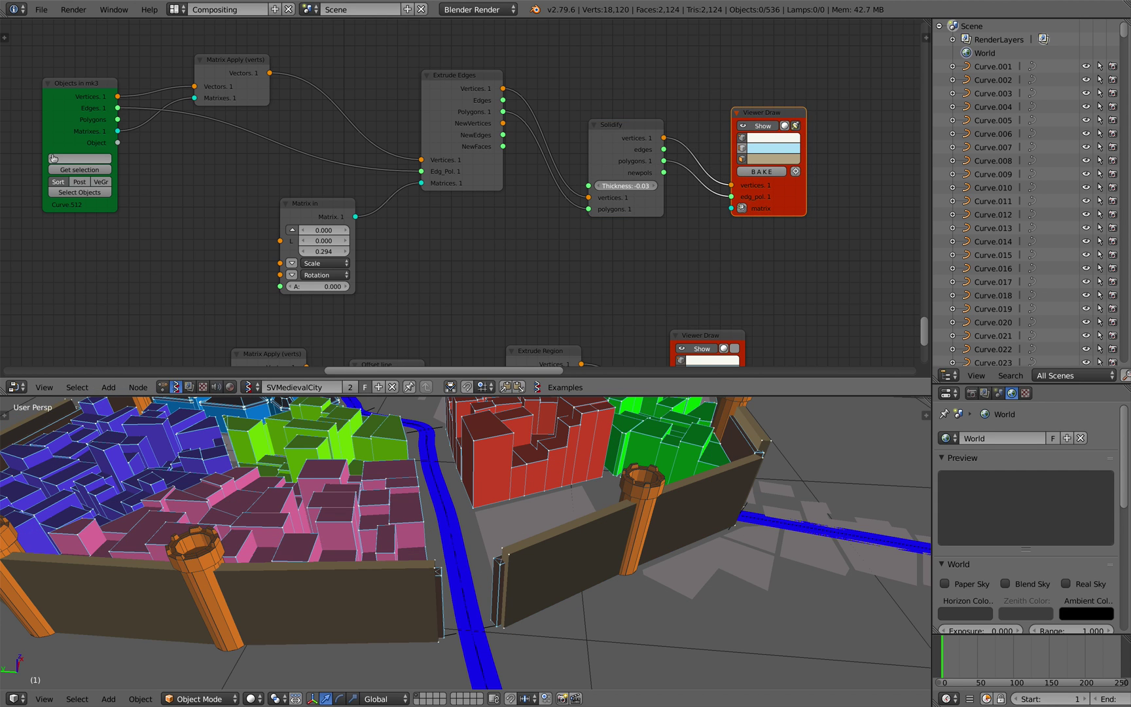
- Reposition the Objects in mk3, Matrix Apply, Offset line, Matrix in and Extrude Region nodes of the lower wall setup
{"action": "scroll", "coordinate": [720, 179], "scroll_direction": "down", "scroll_amount": 5, "text": "shift"}
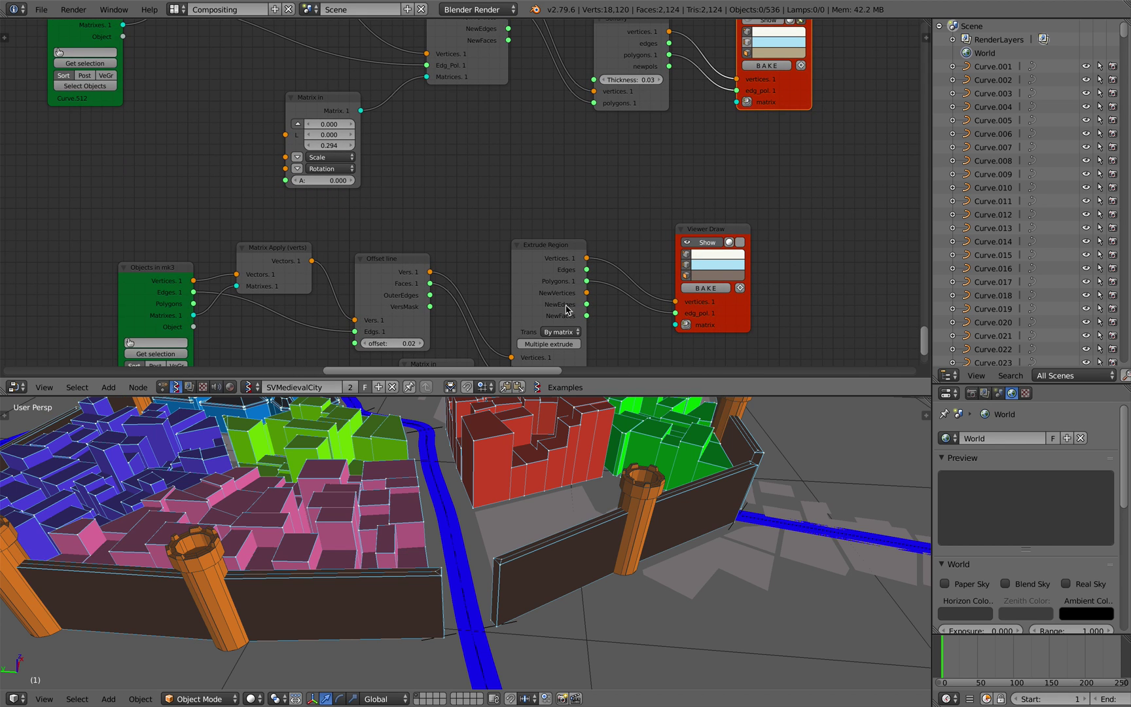
{"action": "middle_click_drag", "start_coordinate": [492, 283], "coordinate": [507, 146]}
{"action": "left_click_drag", "start_coordinate": [149, 148], "coordinate": [127, 158]}
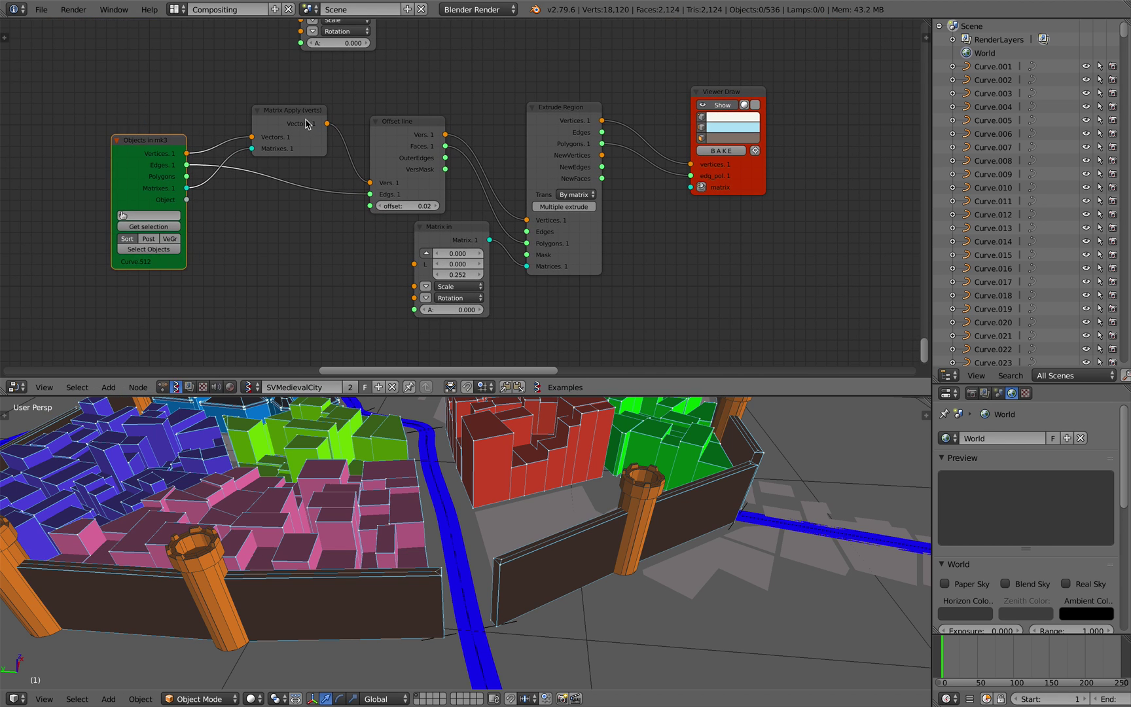
{"action": "left_click_drag", "start_coordinate": [295, 118], "coordinate": [272, 114]}
{"action": "left_click_drag", "start_coordinate": [395, 134], "coordinate": [369, 128]}
{"action": "left_click_drag", "start_coordinate": [445, 233], "coordinate": [432, 237]}
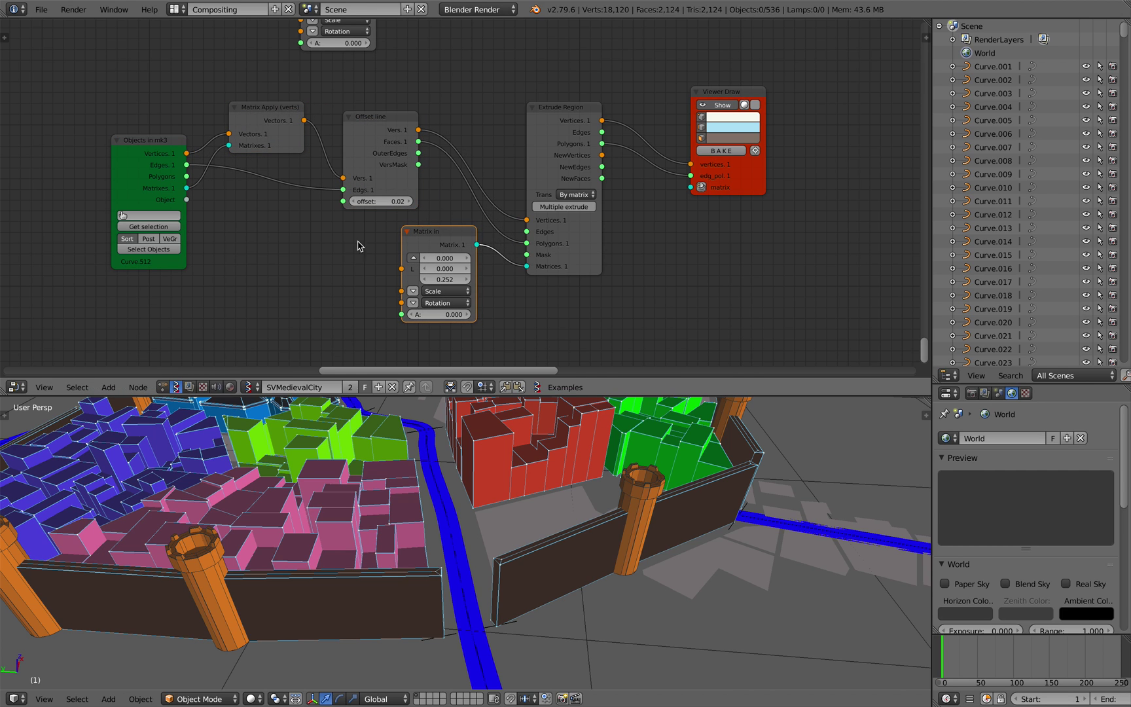
{"action": "left_click_drag", "start_coordinate": [558, 144], "coordinate": [542, 142]}
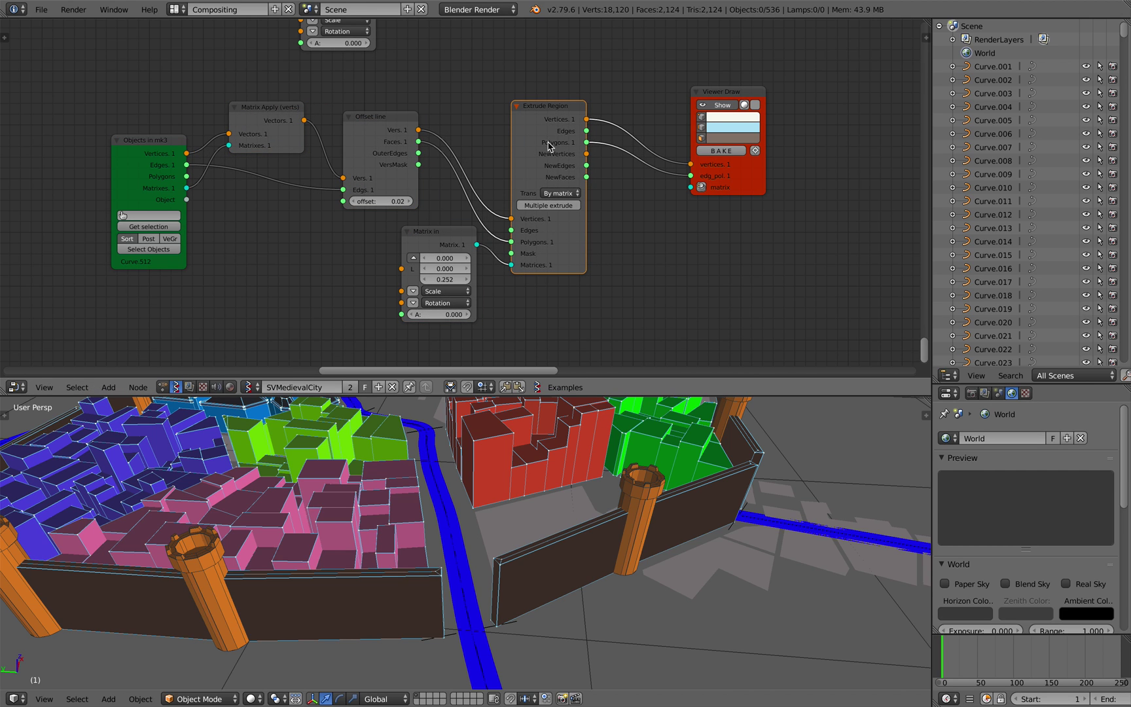
{"action": "scroll", "coordinate": [549, 140], "scroll_direction": "up", "scroll_amount": 1}
{"action": "left_click_drag", "start_coordinate": [444, 235], "coordinate": [424, 234]}
{"action": "left_click_drag", "start_coordinate": [368, 126], "coordinate": [381, 116]}
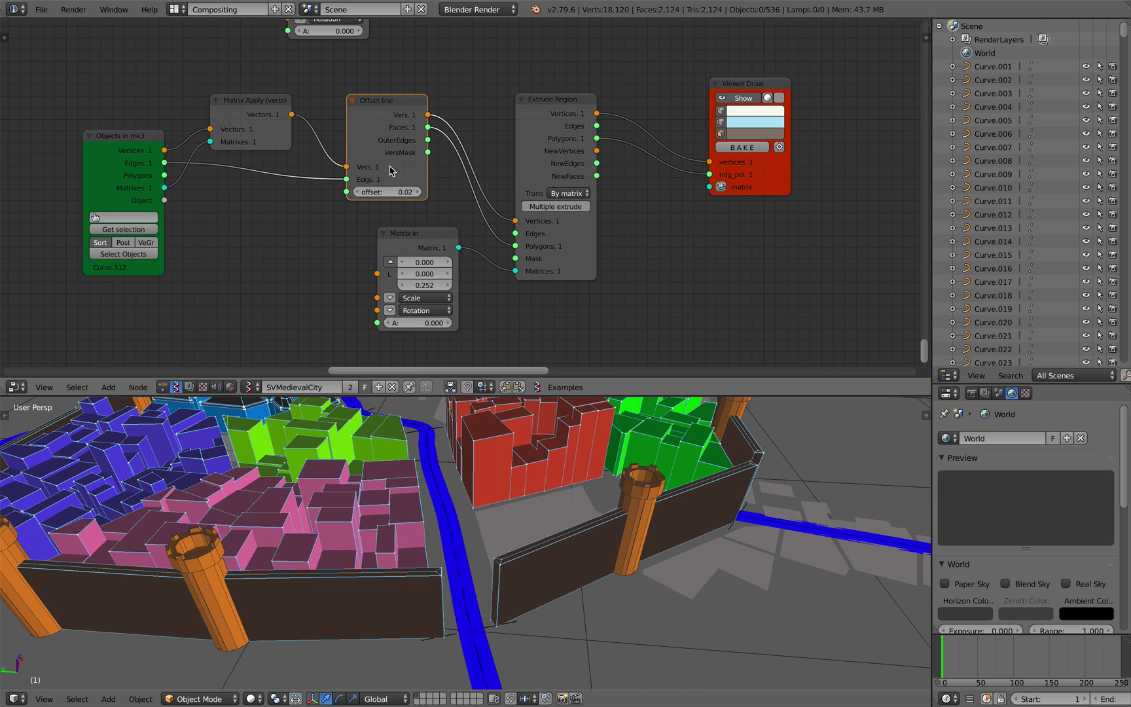
- Raise the city wall by setting the Z location of the lower wall setup's Matrix in node to 0.288
{"action": "mouse_move", "coordinate": [387, 192]}
{"action": "left_mouse_down"}
{"action": "mouse_move", "coordinate": [422, 192]}
{"action": "mouse_move", "coordinate": [388, 191]}
{"action": "left_mouse_up"}
{"action": "middle_click_drag", "start_coordinate": [536, 498], "coordinate": [540, 484]}
{"action": "middle_click_drag", "start_coordinate": [503, 237], "coordinate": [516, 235]}
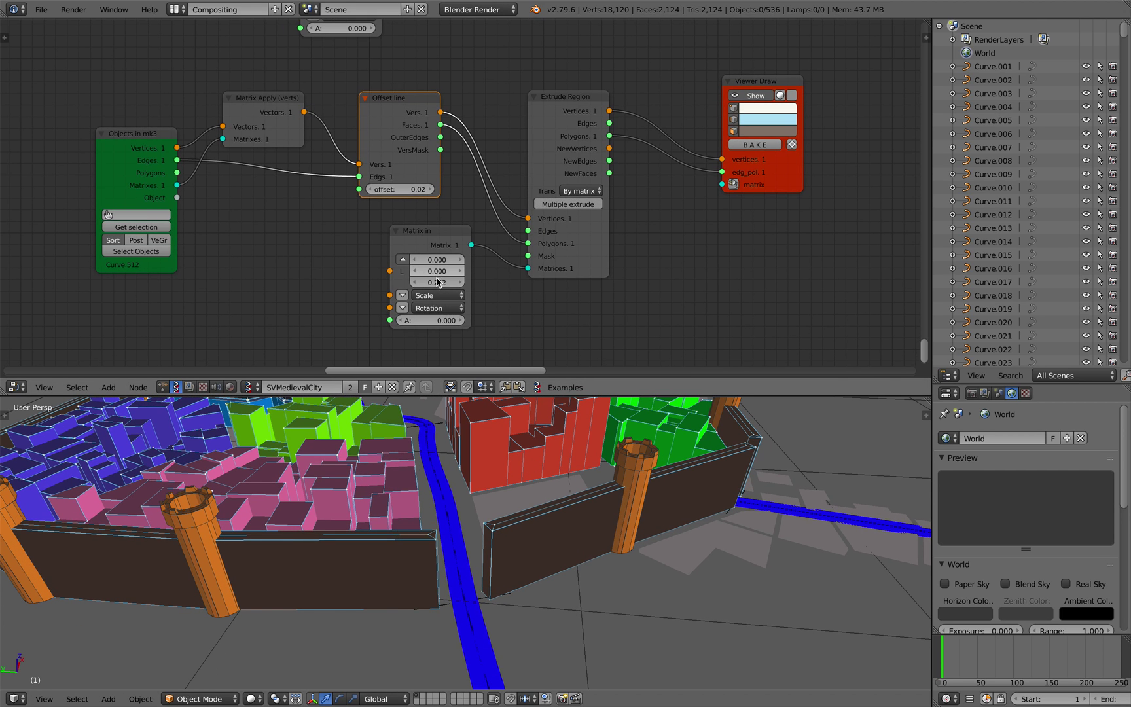
{"action": "left_click_drag", "start_coordinate": [437, 282], "coordinate": [457, 282]}
{"action": "middle_click_drag", "start_coordinate": [498, 517], "coordinate": [596, 529]}
{"action": "scroll", "coordinate": [578, 541], "scroll_direction": "down", "scroll_amount": 3}
- Search the nodes for "bric" and add a Bricks grid node below the lower wall setup
{"action": "middle_click_drag", "start_coordinate": [656, 245], "coordinate": [554, 210]}
{"action": "scroll", "coordinate": [558, 229], "scroll_direction": "down", "scroll_amount": 2}
{"action": "middle_click_drag", "start_coordinate": [544, 269], "coordinate": [564, 236]}
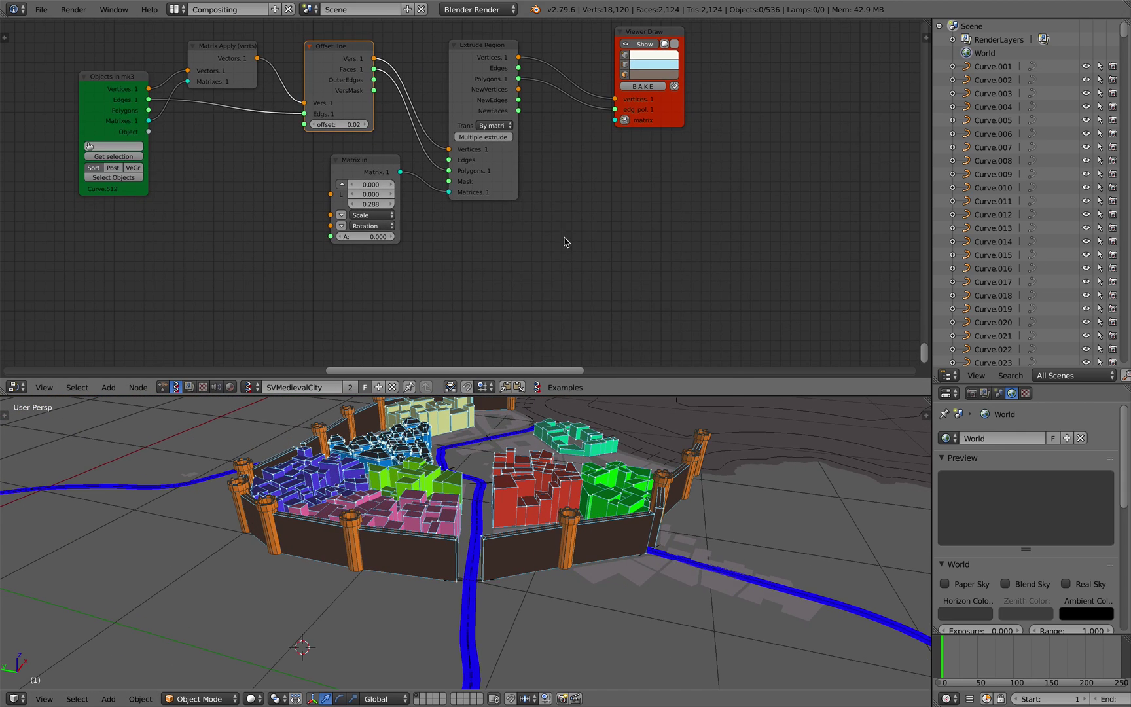
{"action": "key", "text": "space"}
{"action": "type", "text": "bru"}
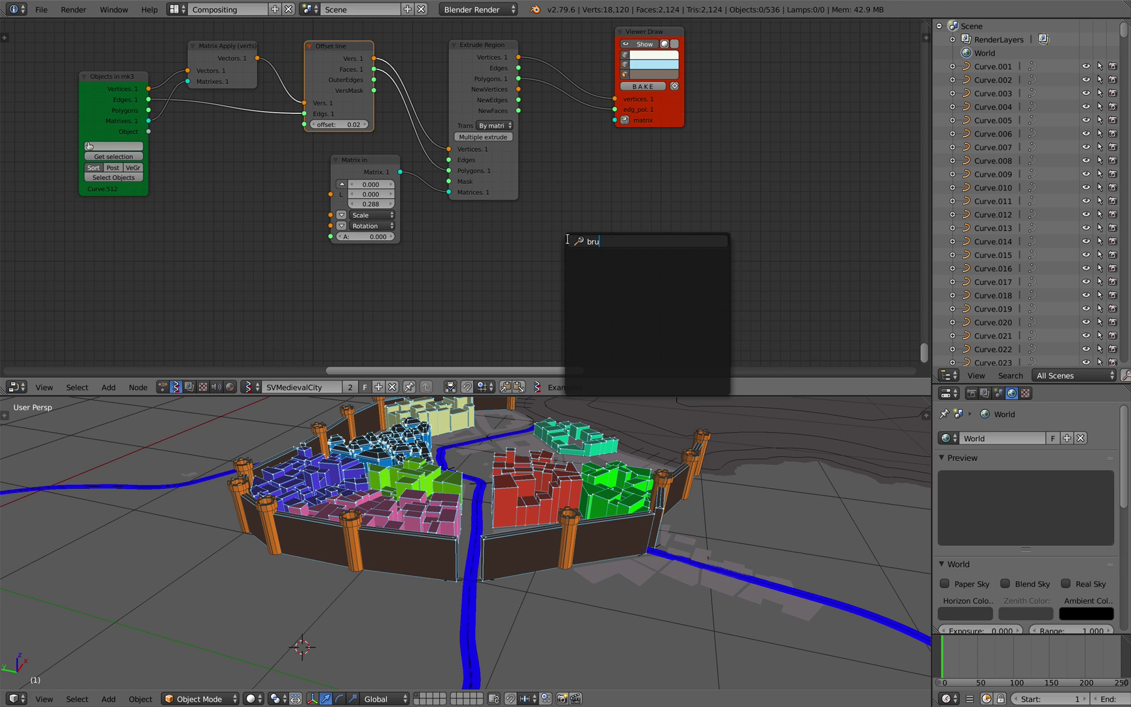
{"action": "key", "text": "BackSpace"}
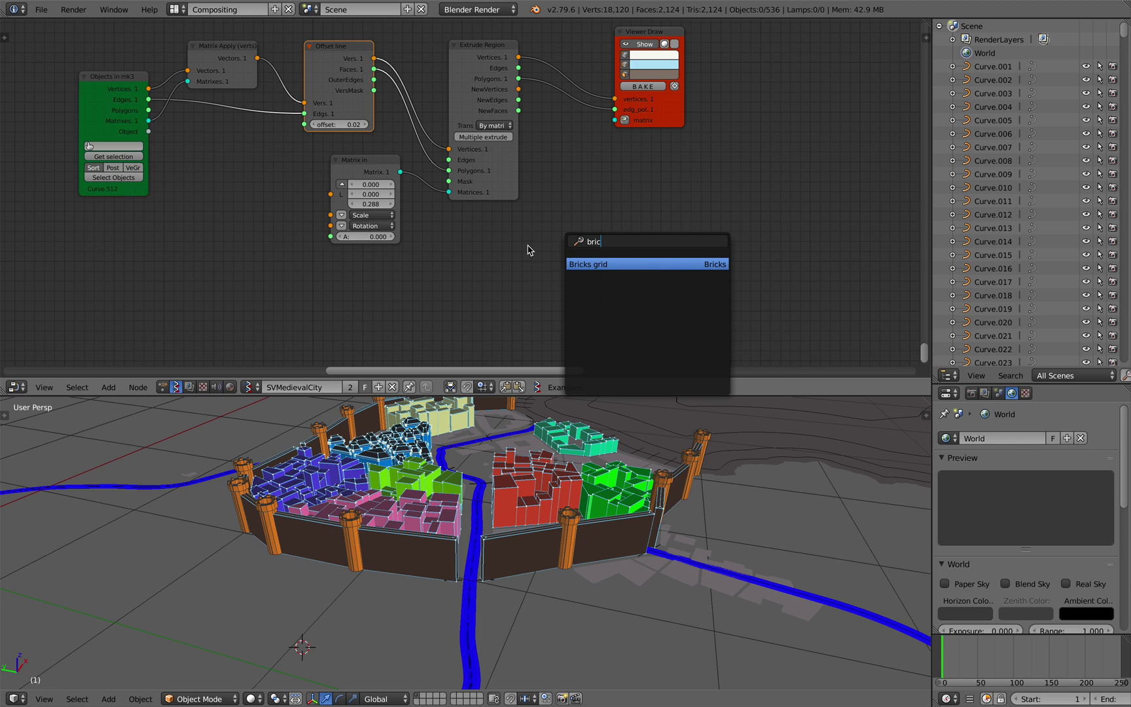
{"action": "key", "text": "Return"}
{"action": "left_click", "coordinate": [506, 240]}
- Connect a Viewer Draw node to the Bricks grid node
{"action": "middle_click_drag", "start_coordinate": [506, 241], "coordinate": [475, 214]}
{"action": "scroll", "coordinate": [503, 214], "scroll_direction": "up", "scroll_amount": 1}
{"action": "right_click", "coordinate": [508, 213]}
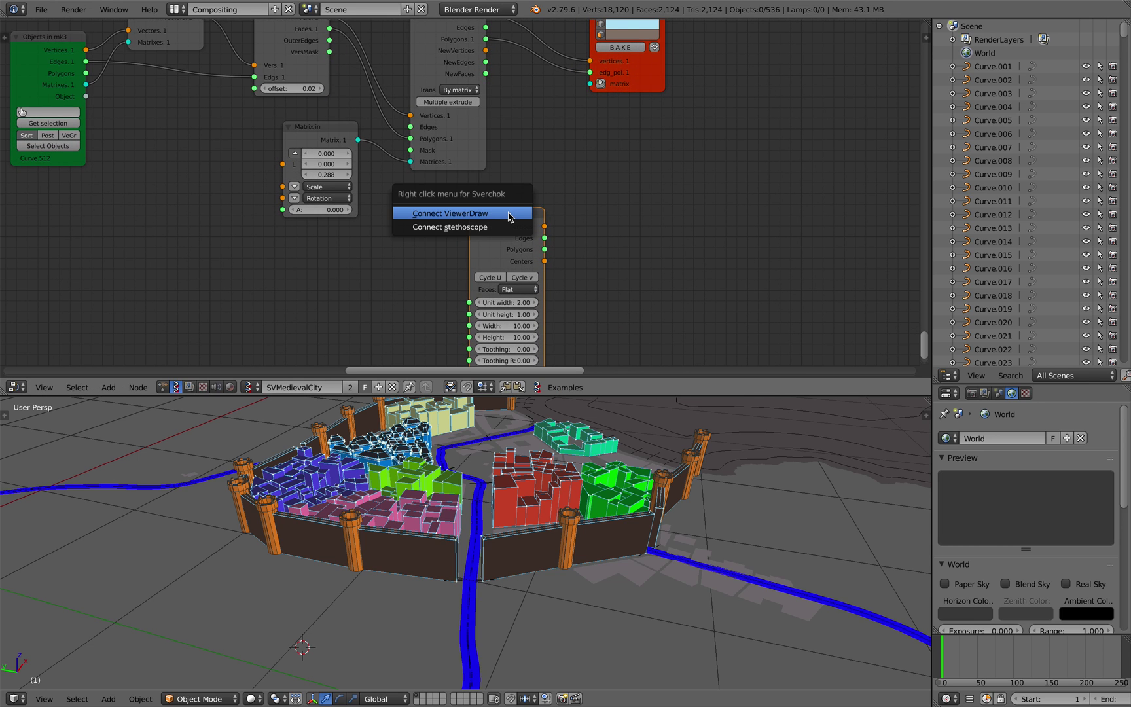
{"action": "left_click", "coordinate": [509, 214]}
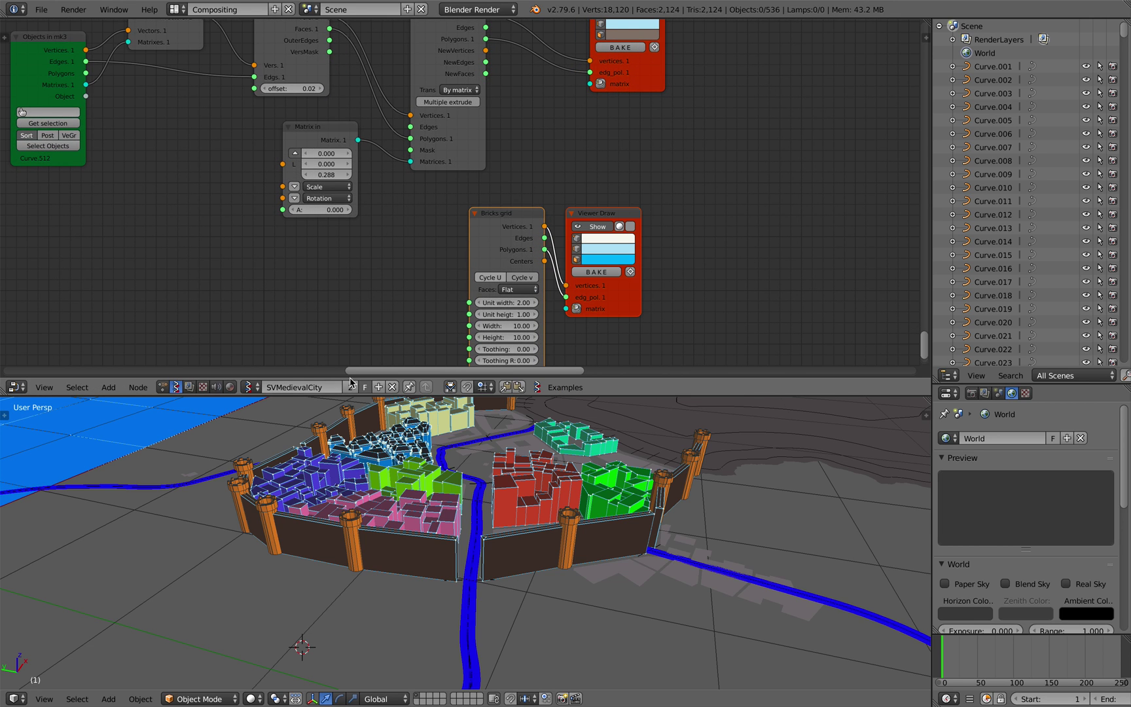
- Examine the generated brick grid plane and its position relative to the city
{"action": "scroll", "coordinate": [318, 484], "scroll_direction": "down", "scroll_amount": 7}
{"action": "middle_click_drag", "start_coordinate": [318, 486], "coordinate": [388, 549]}
{"action": "middle_click_drag", "start_coordinate": [387, 549], "coordinate": [493, 459], "text": "shift"}
{"action": "scroll", "coordinate": [412, 498], "scroll_direction": "up", "scroll_amount": 5}
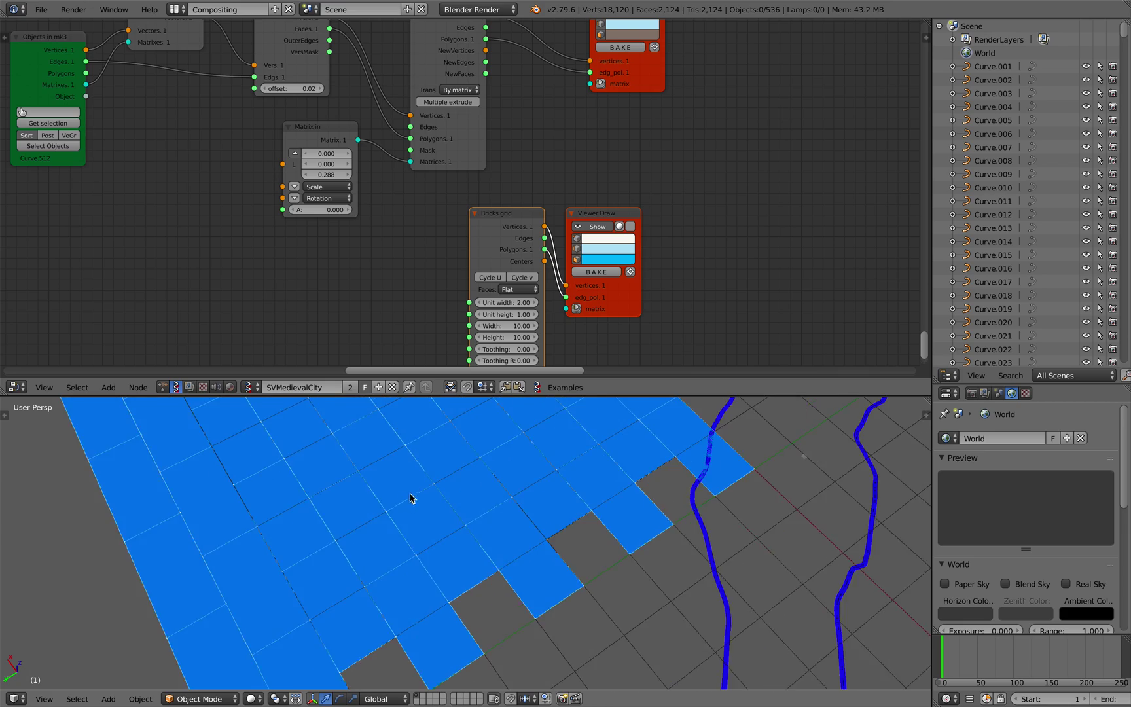
{"action": "scroll", "coordinate": [412, 499], "scroll_direction": "down", "scroll_amount": 3}
{"action": "mouse_move", "coordinate": [413, 498]}
{"action": "middle_mouse_down"}
{"action": "mouse_move", "coordinate": [442, 480]}
{"action": "mouse_move", "coordinate": [429, 488]}
{"action": "middle_mouse_up"}
{"action": "scroll", "coordinate": [401, 524], "scroll_direction": "down", "scroll_amount": 4}
{"action": "middle_click_drag", "start_coordinate": [541, 455], "coordinate": [366, 586]}
{"action": "scroll", "coordinate": [289, 599], "scroll_direction": "up", "scroll_amount": 8}
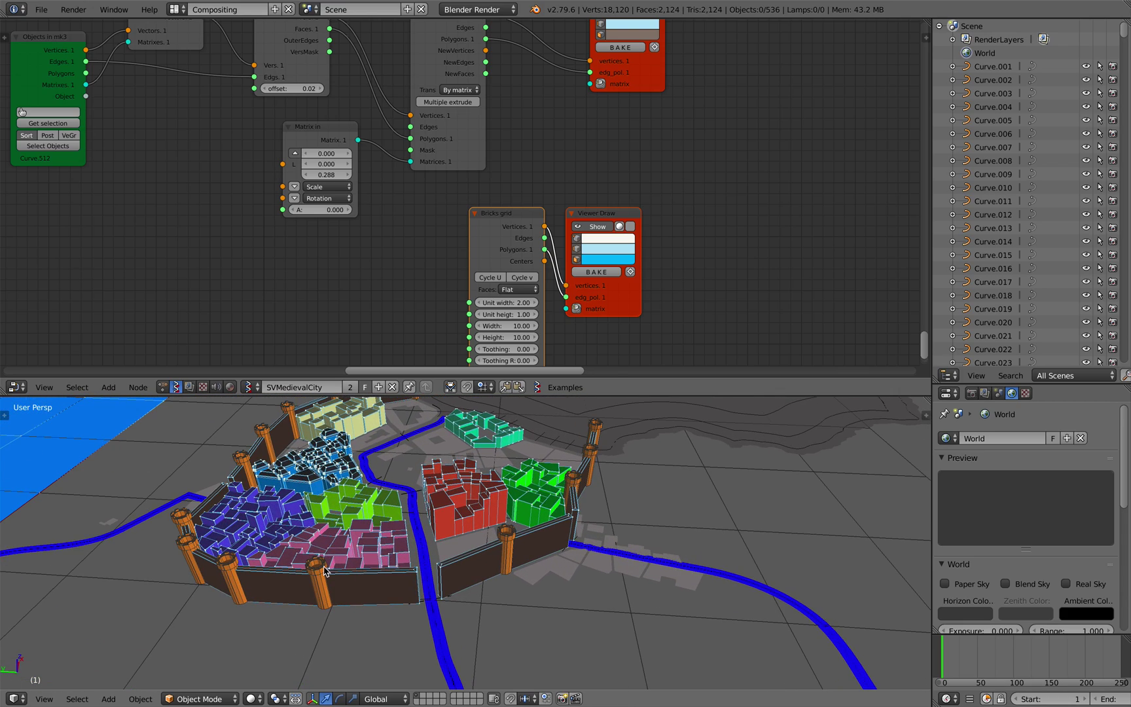
- Delete the Bricks grid node and its Viewer Draw node
{"action": "scroll", "coordinate": [129, 485], "scroll_direction": "down", "scroll_amount": 2}
{"action": "middle_click_drag", "start_coordinate": [144, 486], "coordinate": [378, 535], "text": "shift"}
{"action": "scroll", "coordinate": [305, 492], "scroll_direction": "down", "scroll_amount": 6}
{"action": "key", "text": "x"}
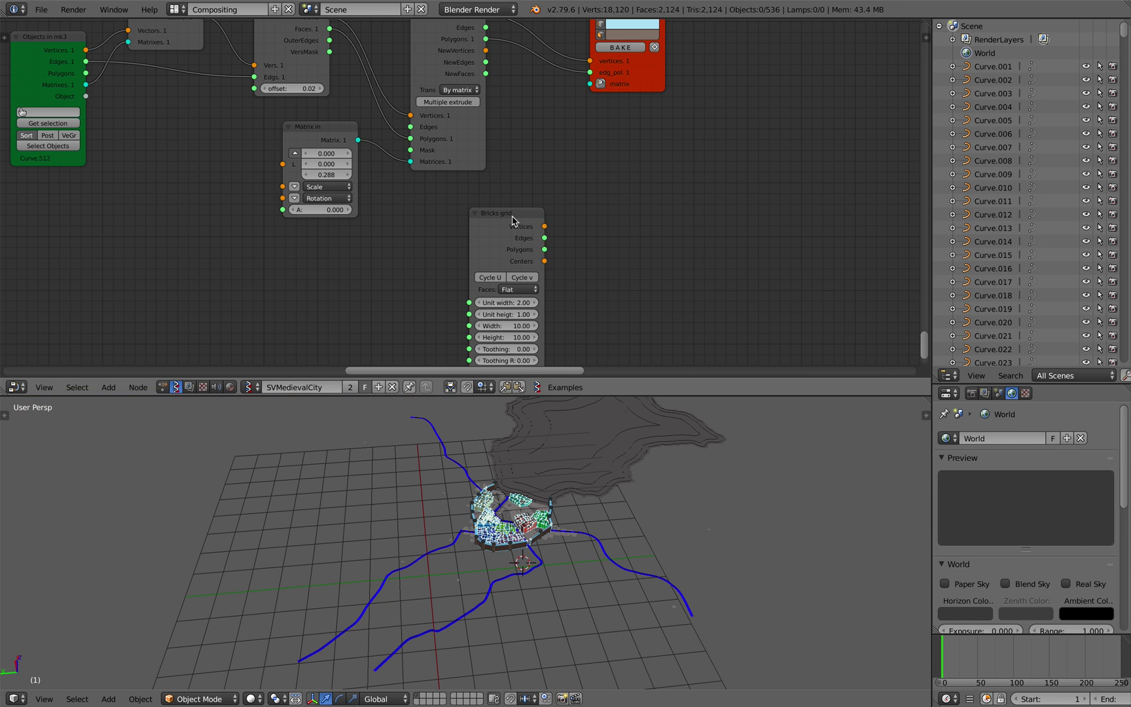
{"action": "key", "text": "x"}
- Examine the walled city from another side and look over the rest of the node tree
{"action": "middle_click_drag", "start_coordinate": [531, 553], "coordinate": [568, 535]}
{"action": "scroll", "coordinate": [568, 535], "scroll_direction": "up", "scroll_amount": 7}
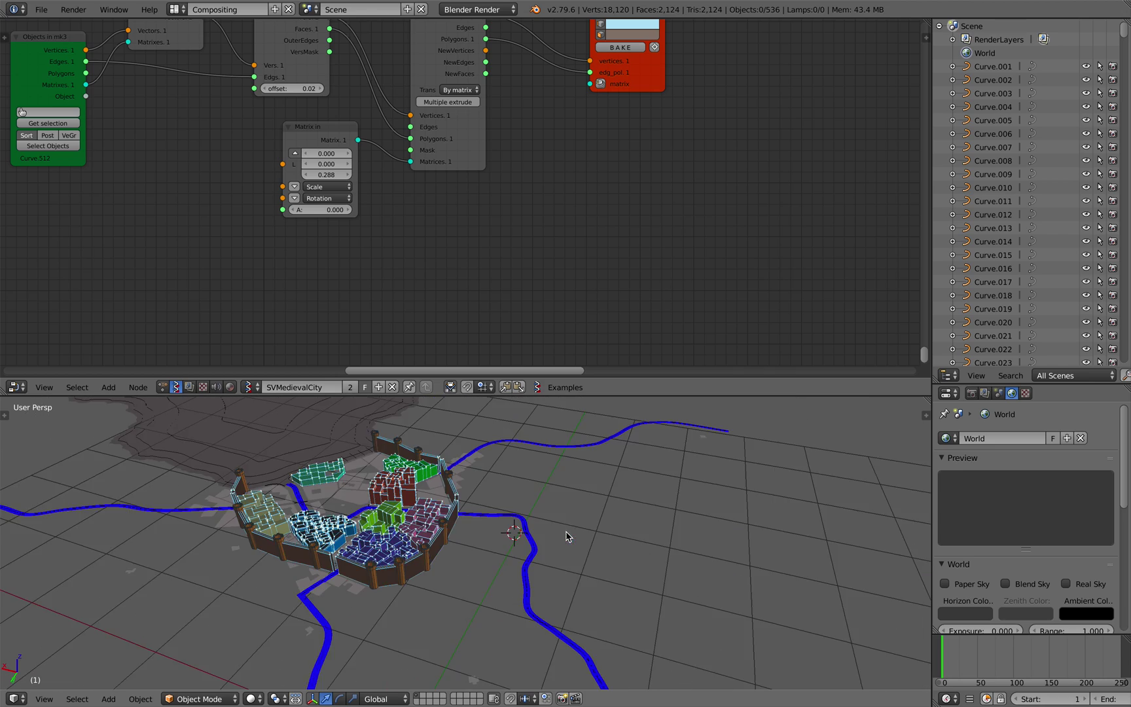
{"action": "middle_click_drag", "start_coordinate": [462, 554], "coordinate": [550, 537], "text": "shift"}
{"action": "scroll", "coordinate": [639, 517], "scroll_direction": "up", "scroll_amount": 2}
{"action": "scroll", "coordinate": [391, 582], "scroll_direction": "up", "scroll_amount": 2}
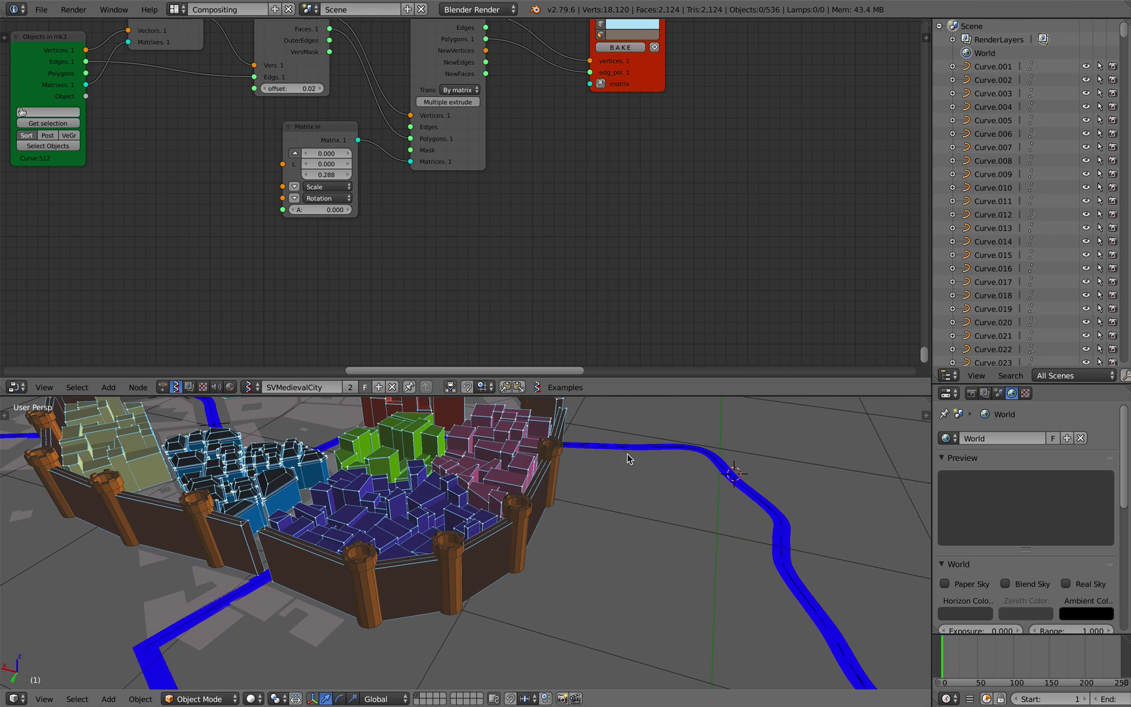
{"action": "middle_click_drag", "start_coordinate": [458, 559], "coordinate": [585, 537]}
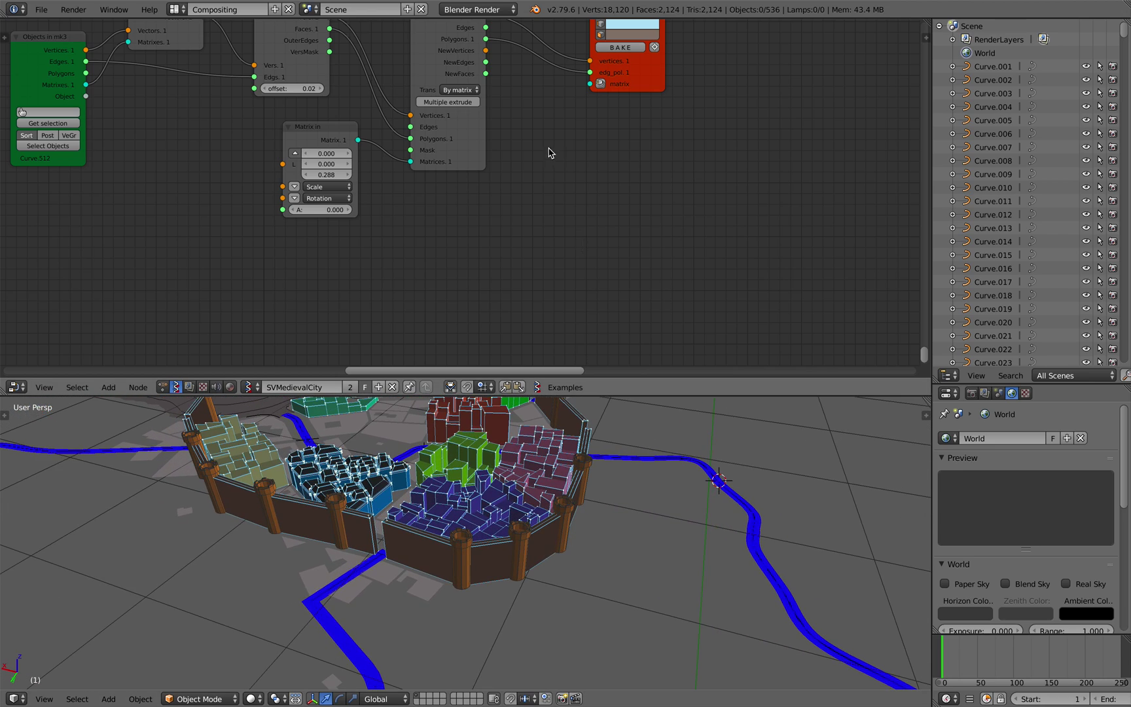
{"action": "scroll", "coordinate": [523, 66], "scroll_direction": "down", "scroll_amount": 2}
{"action": "middle_click_drag", "start_coordinate": [524, 61], "coordinate": [522, 68]}
{"action": "scroll", "coordinate": [578, 140], "scroll_direction": "up", "scroll_amount": 2}
{"action": "middle_click_drag", "start_coordinate": [557, 118], "coordinate": [528, 256]}
{"action": "scroll", "coordinate": [527, 231], "scroll_direction": "down", "scroll_amount": 11}
{"action": "middle_click_drag", "start_coordinate": [645, 64], "coordinate": [456, 240]}
{"action": "scroll", "coordinate": [561, 167], "scroll_direction": "down", "scroll_amount": 2}
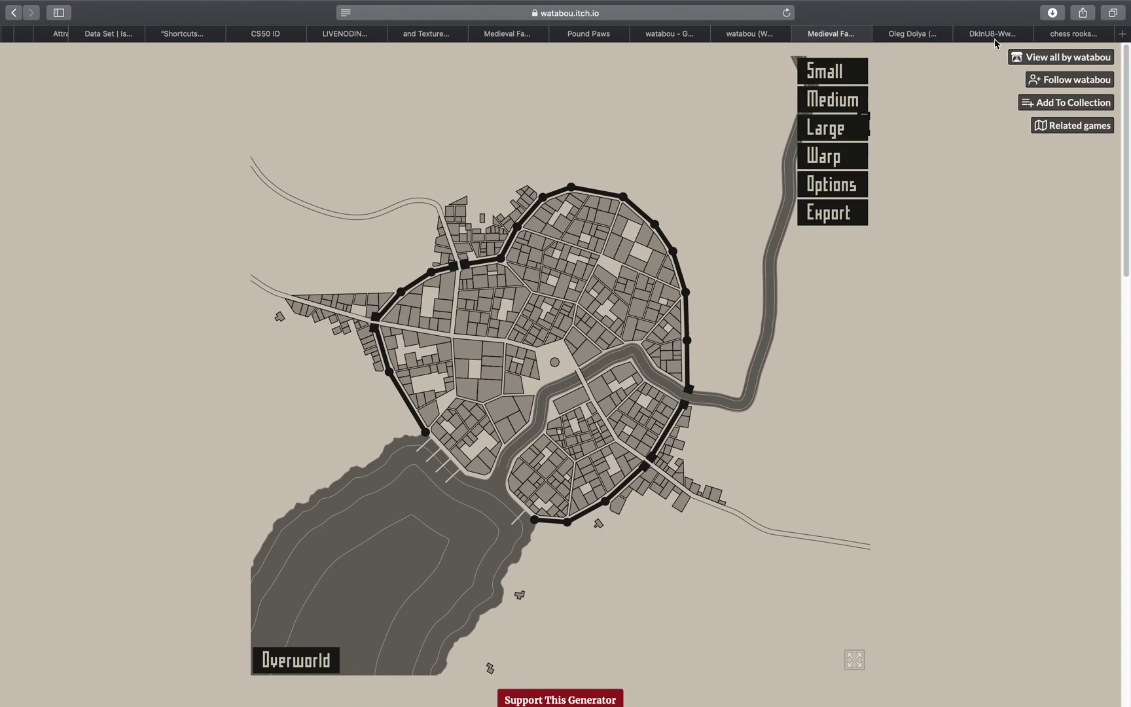
- Switch to the browser and view the rendered 3D city reference image and the chess rooks image results
{"action": "left_click", "coordinate": [1004, 34]}
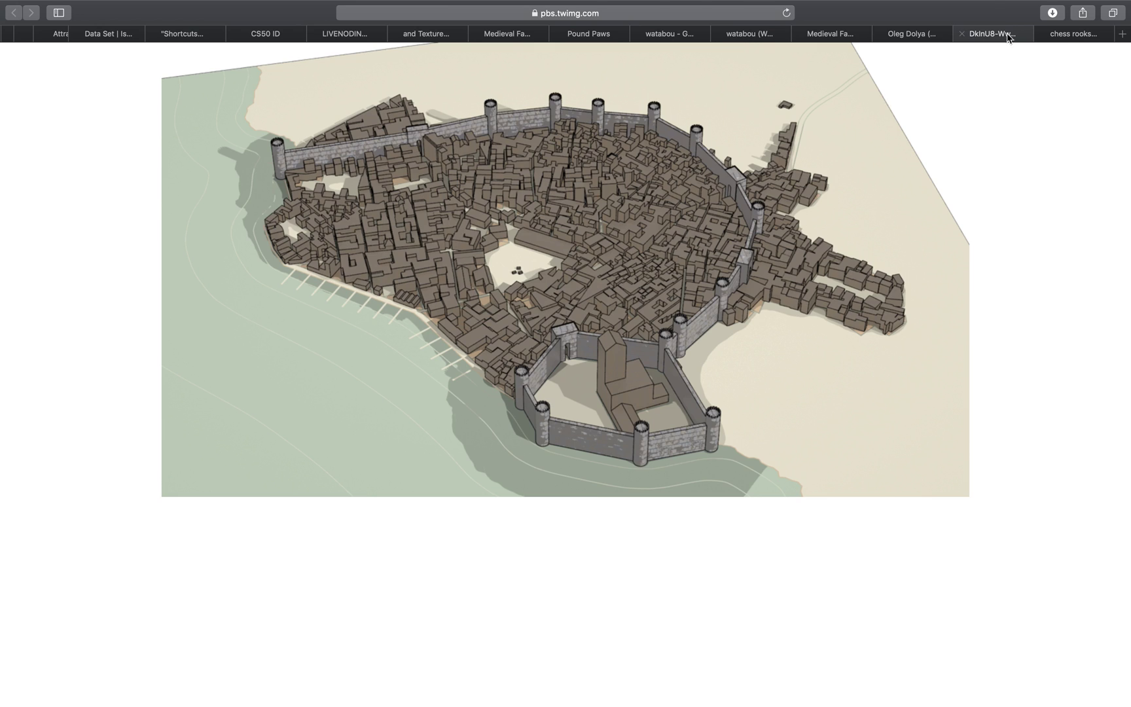
{"action": "left_click", "coordinate": [1074, 34]}
{"action": "scroll", "coordinate": [605, 312], "scroll_direction": "up", "scroll_amount": 5}
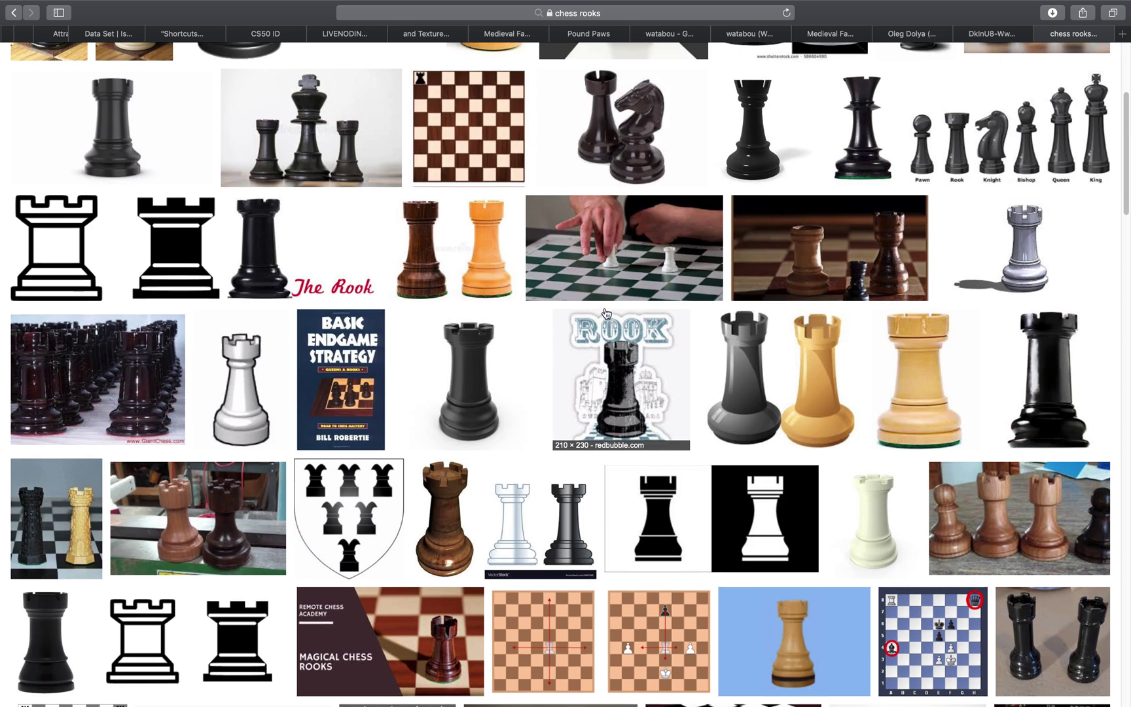
{"action": "scroll", "coordinate": [605, 313], "scroll_direction": "up", "scroll_amount": 3}
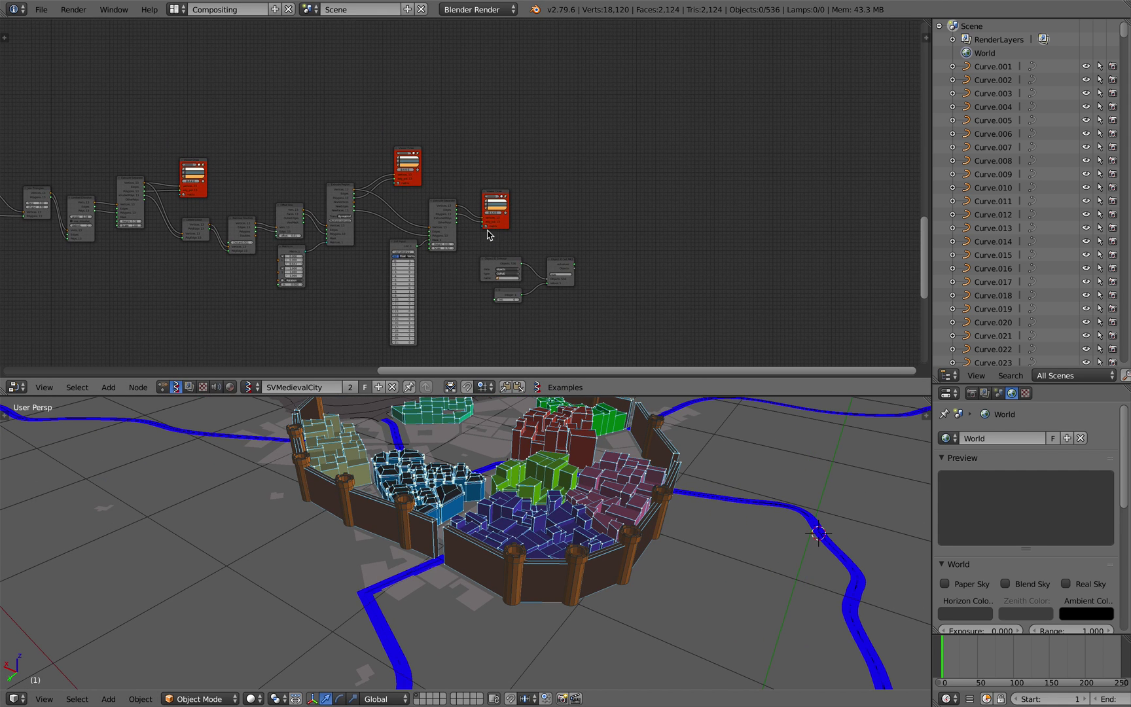
- Set the face colour of the Viewer Draw node fed by Extrude Separate to pink in the tower setup
{"action": "scroll", "coordinate": [488, 234], "scroll_direction": "up", "scroll_amount": 5}
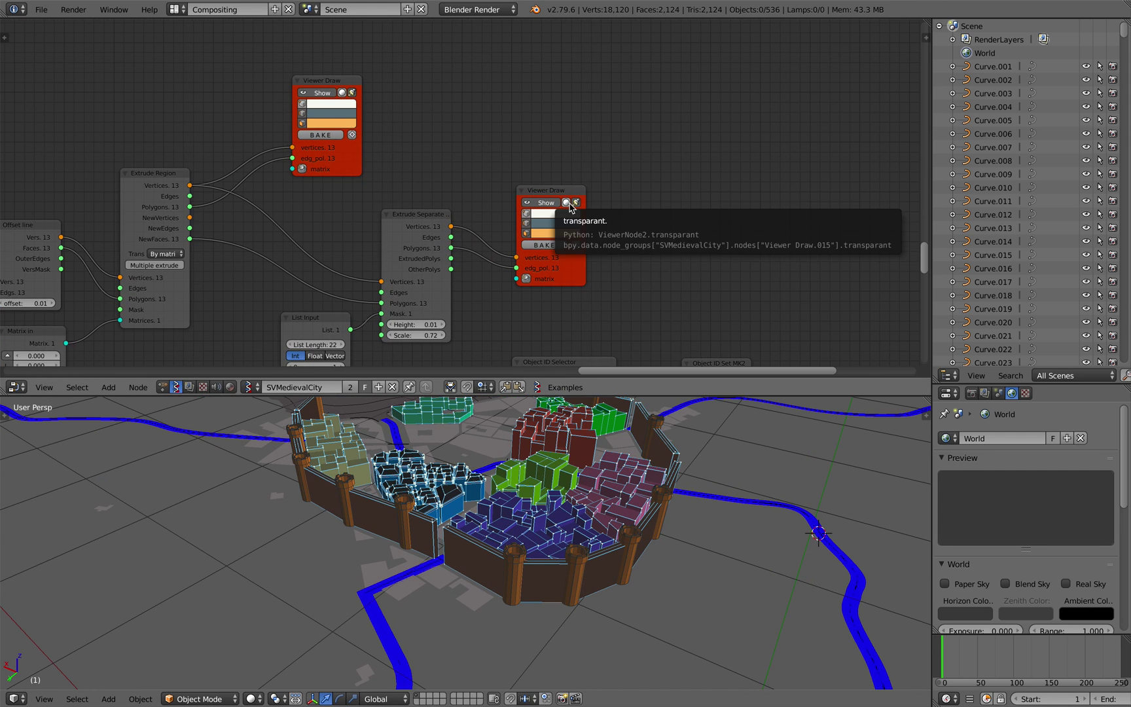
{"action": "left_click_drag", "start_coordinate": [558, 260], "coordinate": [572, 256]}
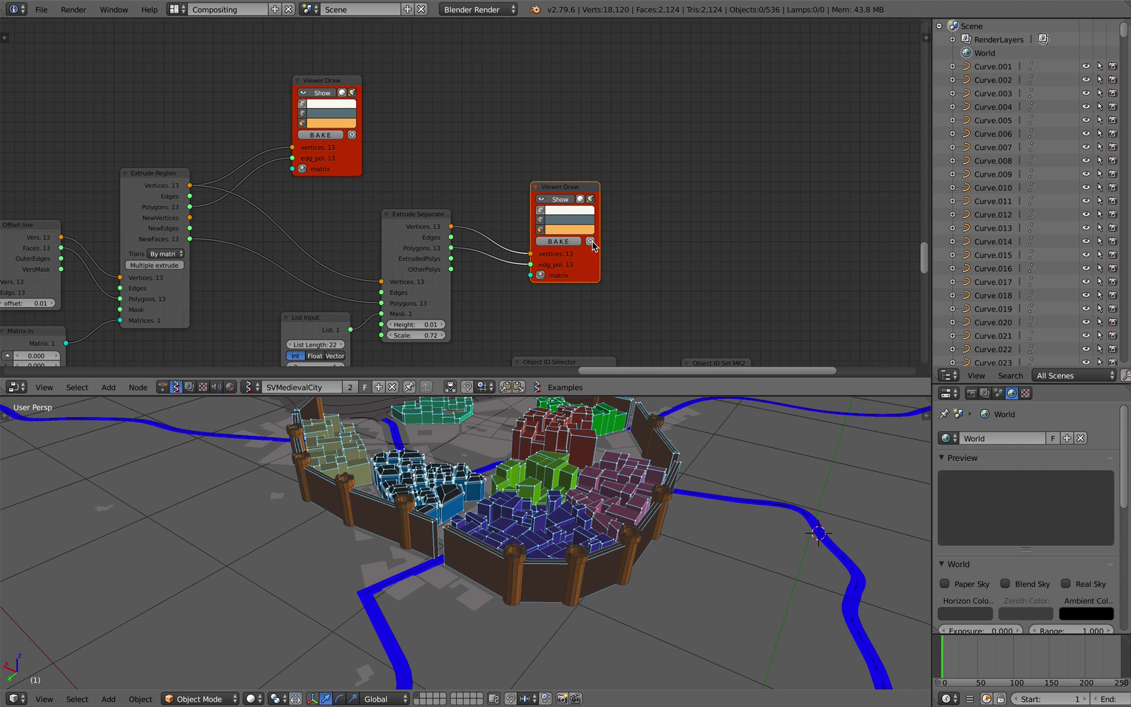
{"action": "left_click", "coordinate": [591, 242]}
{"action": "middle_click_drag", "start_coordinate": [593, 484], "coordinate": [554, 225]}
{"action": "left_click", "coordinate": [554, 229]}
{"action": "left_click_drag", "start_coordinate": [574, 148], "coordinate": [593, 143]}
- Set the face colour of the Viewer Draw node fed by the tower setup's Extrude Region to pale cyan
{"action": "middle_click_drag", "start_coordinate": [391, 148], "coordinate": [429, 117]}
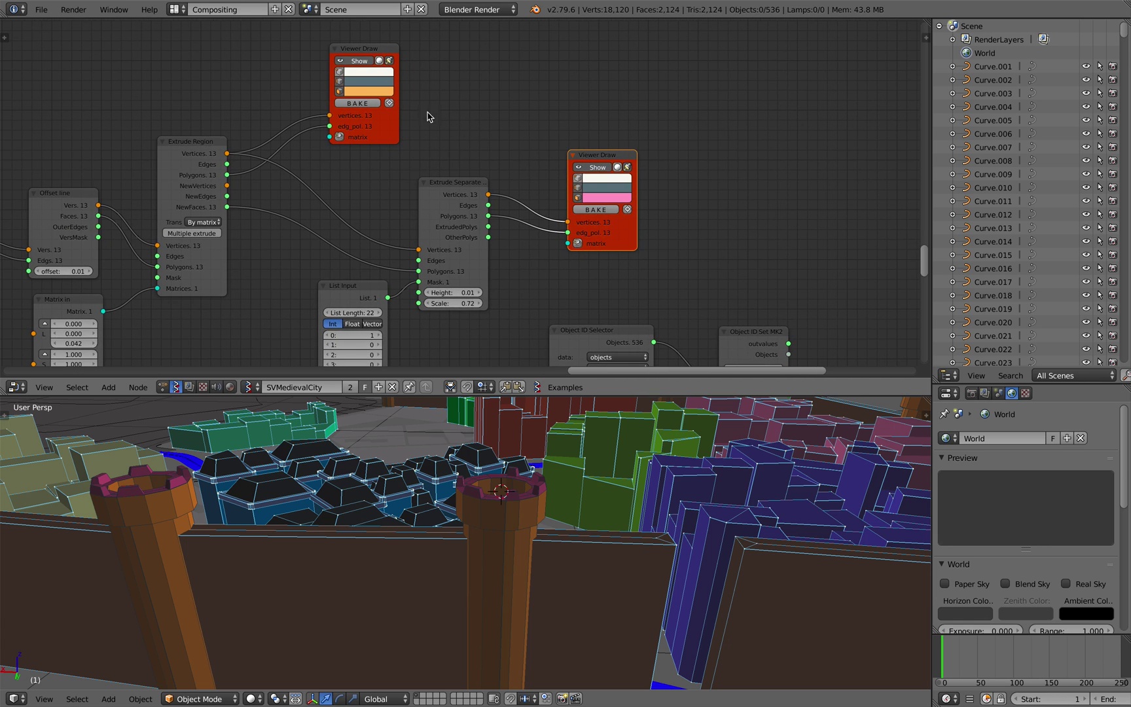
{"action": "left_click", "coordinate": [375, 91]}
{"action": "mouse_move", "coordinate": [387, 140]}
{"action": "left_mouse_down"}
{"action": "mouse_move", "coordinate": [397, 131]}
{"action": "mouse_move", "coordinate": [386, 134]}
{"action": "left_mouse_up"}
{"action": "scroll", "coordinate": [712, 497], "scroll_direction": "down", "scroll_amount": 4}
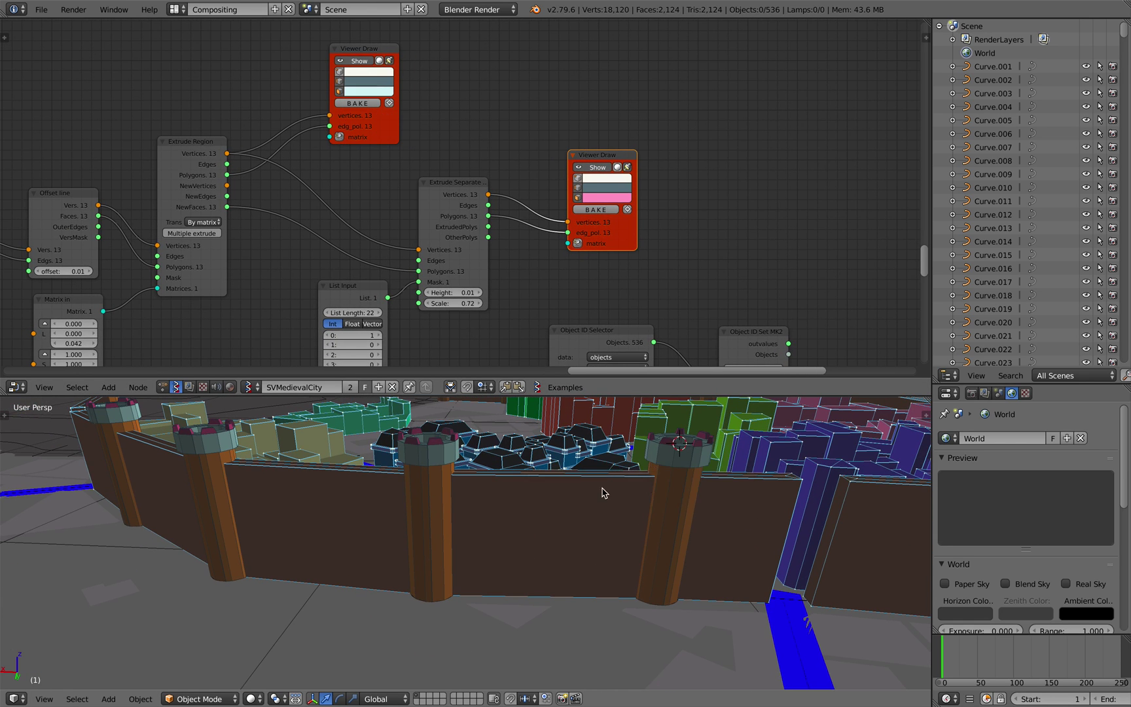
- Save the file over the existing one and look at the coloured tower tops along the wall
{"action": "scroll", "coordinate": [495, 518], "scroll_direction": "down", "scroll_amount": 3}
{"action": "scroll", "coordinate": [494, 518], "scroll_direction": "up", "scroll_amount": 1}
{"action": "key", "text": "ctrl+s"}
{"action": "left_click", "coordinate": [568, 559]}
{"action": "middle_click_drag", "start_coordinate": [568, 558], "coordinate": [476, 528]}
{"action": "scroll", "coordinate": [590, 576], "scroll_direction": "down", "scroll_amount": 2}
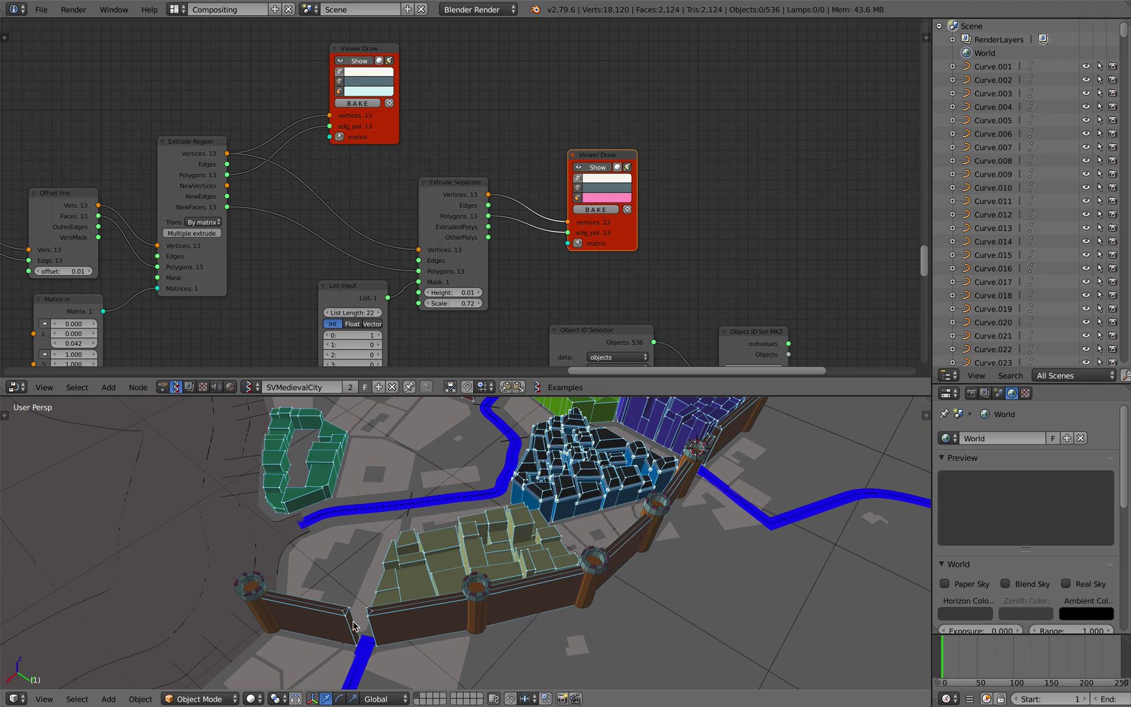
- Switch to the browser and view the generated city map in the Medieval Fantasy City Generator, including its walls and gates
{"action": "middle_click_drag", "start_coordinate": [357, 622], "coordinate": [358, 640]}
{"action": "scroll", "coordinate": [433, 571], "scroll_direction": "down", "scroll_amount": 2}
{"action": "key", "text": "ctrl+Left"}
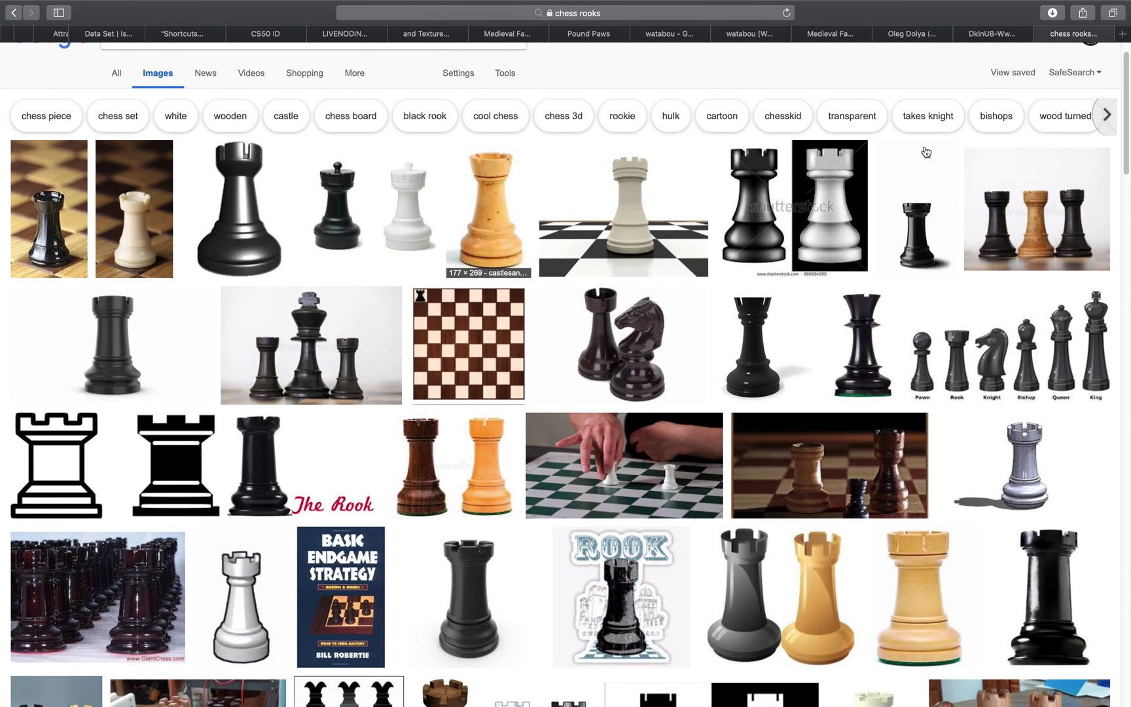
{"action": "left_click", "coordinate": [912, 34]}
{"action": "left_click", "coordinate": [843, 37]}
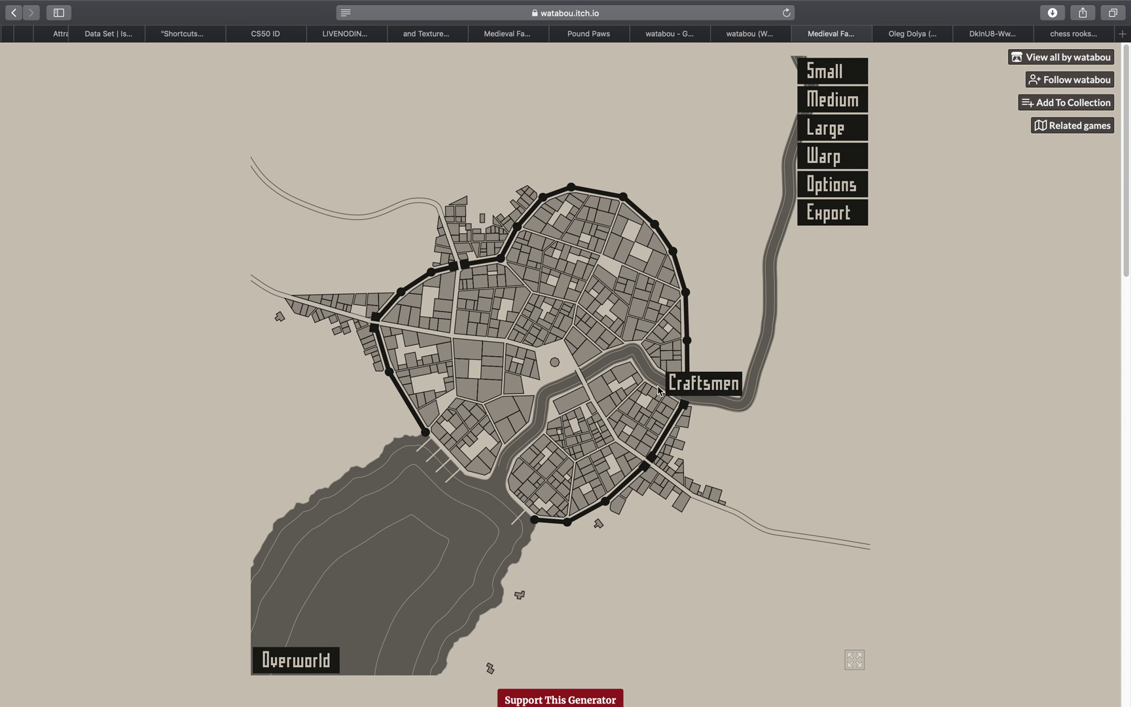
- Switch back to Blender and move the tower setup's Matrix Apply and Join Triangles nodes closer to the green Objects in node
{"action": "key", "text": "ctrl+Right"}
{"action": "middle_click_drag", "start_coordinate": [520, 499], "coordinate": [579, 579]}
{"action": "scroll", "coordinate": [404, 581], "scroll_direction": "up", "scroll_amount": 3}
{"action": "scroll", "coordinate": [392, 196], "scroll_direction": "down", "scroll_amount": 10}
{"action": "middle_click_drag", "start_coordinate": [497, 195], "coordinate": [628, 201]}
{"action": "middle_click_drag", "start_coordinate": [429, 173], "coordinate": [573, 153]}
{"action": "scroll", "coordinate": [504, 225], "scroll_direction": "down", "scroll_amount": 6}
{"action": "middle_click_drag", "start_coordinate": [379, 217], "coordinate": [622, 217]}
{"action": "scroll", "coordinate": [421, 207], "scroll_direction": "up", "scroll_amount": 12}
{"action": "left_click_drag", "start_coordinate": [337, 158], "coordinate": [361, 149]}
{"action": "scroll", "coordinate": [346, 167], "scroll_direction": "up", "scroll_amount": 5}
{"action": "middle_click_drag", "start_coordinate": [425, 224], "coordinate": [328, 247]}
{"action": "left_click_drag", "start_coordinate": [457, 126], "coordinate": [360, 106]}
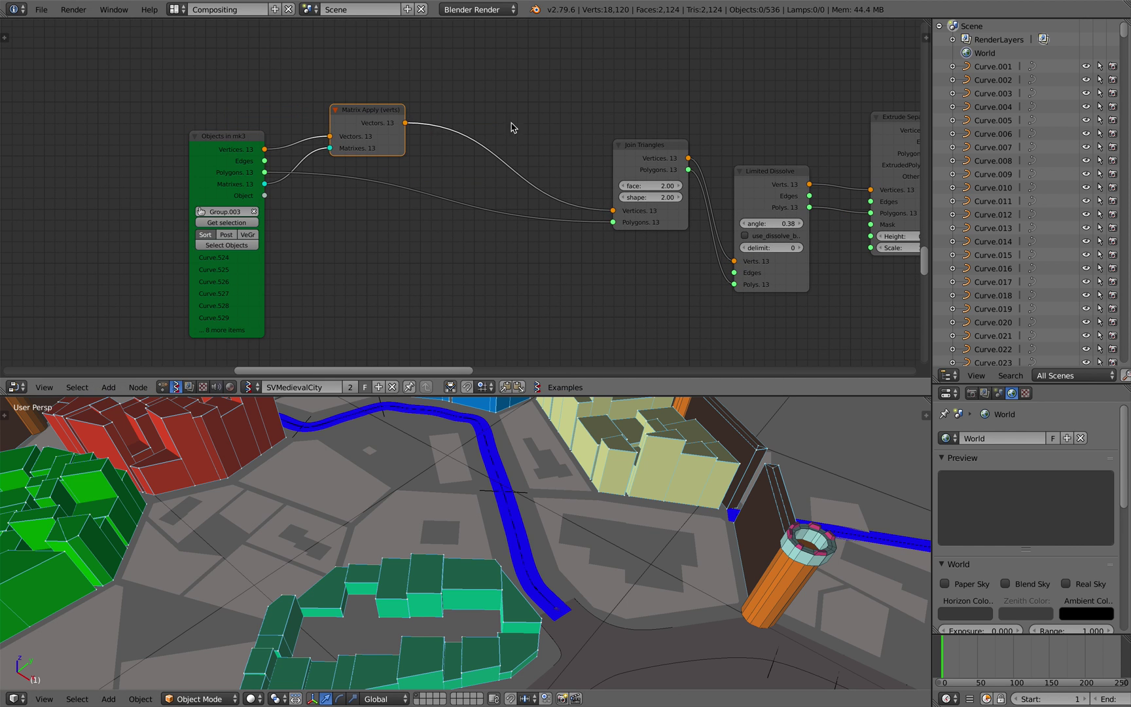
{"action": "left_click_drag", "start_coordinate": [616, 137], "coordinate": [475, 119]}
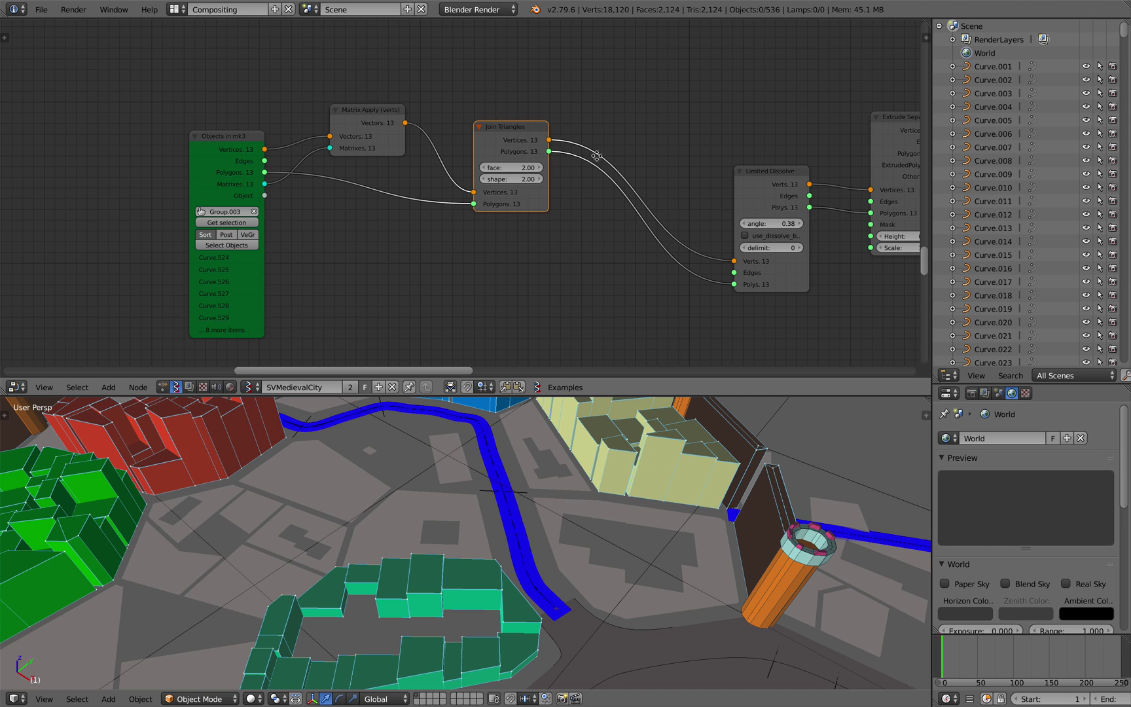
- Move the tower setup's Limited Dissolve and Extrude Separate Faces nodes closer to Join Triangles
{"action": "middle_click_drag", "start_coordinate": [592, 157], "coordinate": [472, 171]}
{"action": "left_click_drag", "start_coordinate": [619, 185], "coordinate": [500, 140]}
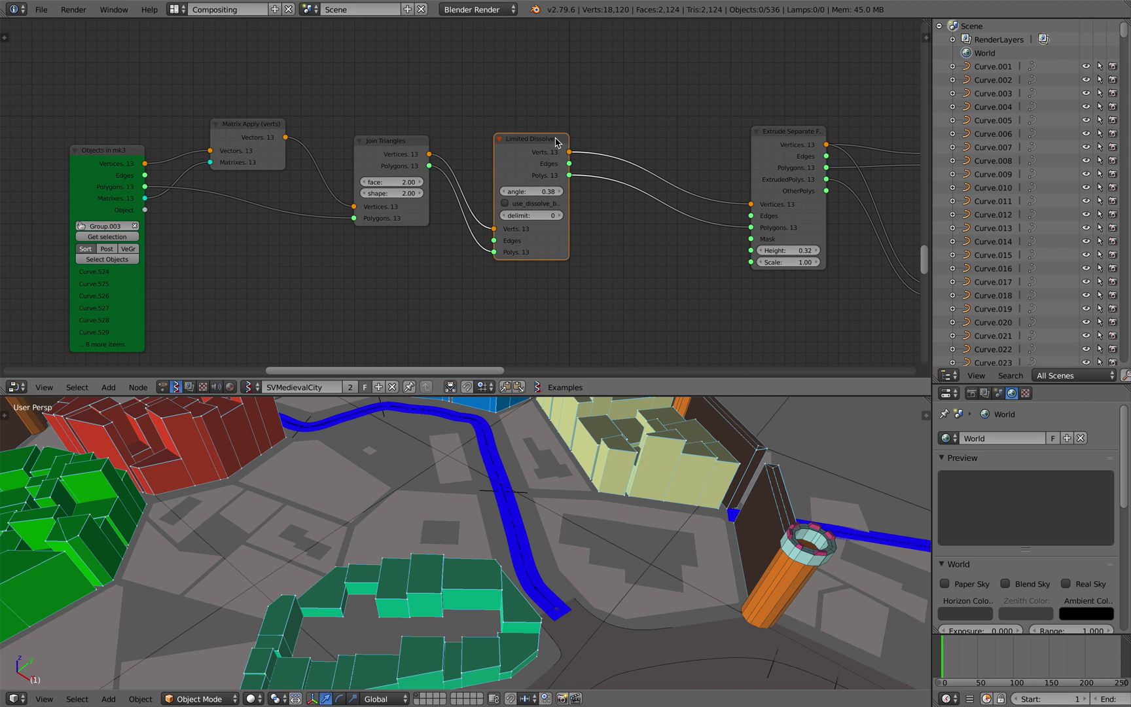
{"action": "middle_click_drag", "start_coordinate": [582, 155], "coordinate": [451, 170]}
{"action": "left_click_drag", "start_coordinate": [597, 141], "coordinate": [489, 129]}
- Examine the tower node chain from Objects in through Extrude Separate Faces alongside the tower in the 3D view
{"action": "middle_click_drag", "start_coordinate": [408, 189], "coordinate": [457, 178]}
{"action": "middle_click_drag", "start_coordinate": [369, 194], "coordinate": [418, 189]}
{"action": "middle_click_drag", "start_coordinate": [277, 176], "coordinate": [334, 177]}
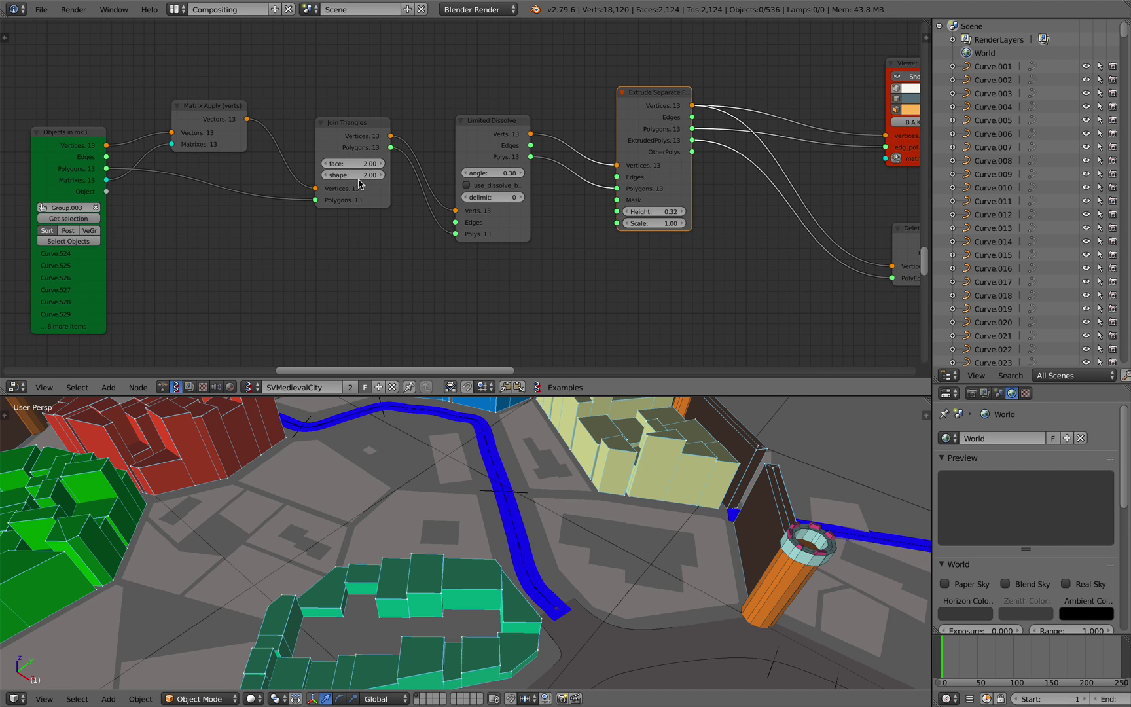
{"action": "middle_click_drag", "start_coordinate": [209, 154], "coordinate": [205, 154]}
{"action": "middle_click_drag", "start_coordinate": [301, 449], "coordinate": [282, 444]}
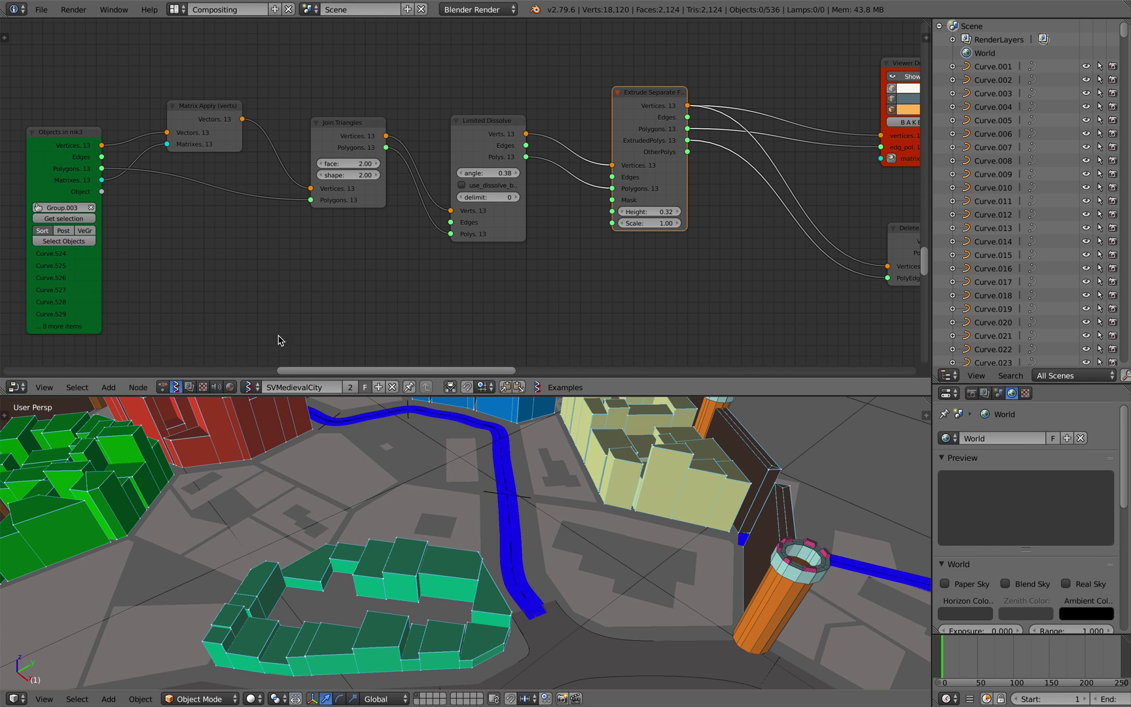
{"action": "middle_click_drag", "start_coordinate": [284, 320], "coordinate": [280, 315]}
{"action": "scroll", "coordinate": [321, 303], "scroll_direction": "right", "scroll_amount": 8, "text": "ctrl"}
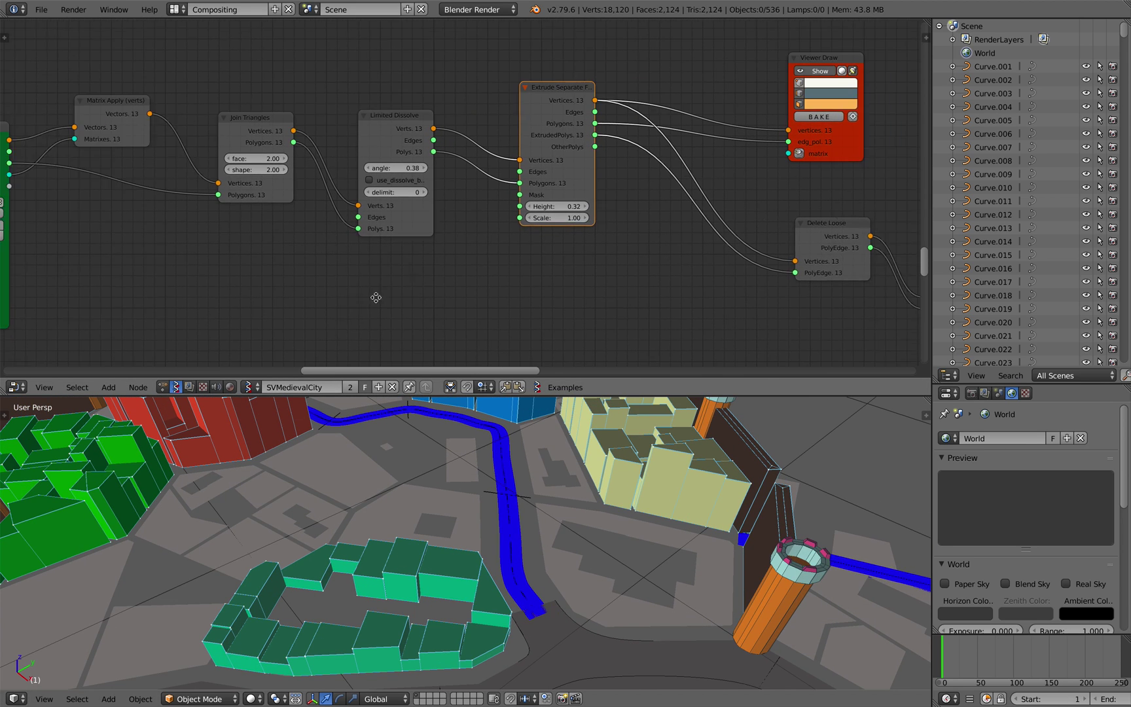
- Widen the Extrude Separate Faces node that follows Limited Dissolve so its full name fits
{"action": "scroll", "coordinate": [378, 290], "scroll_direction": "down", "scroll_amount": 1}
{"action": "middle_click_drag", "start_coordinate": [392, 288], "coordinate": [360, 271]}
{"action": "scroll", "coordinate": [350, 243], "scroll_direction": "up", "scroll_amount": 3}
{"action": "left_click_drag", "start_coordinate": [364, 199], "coordinate": [399, 202]}
- Set the height of the tower shaft's Extrude Separate Faces node to 0.31
{"action": "middle_click_drag", "start_coordinate": [357, 233], "coordinate": [376, 214]}
{"action": "scroll", "coordinate": [377, 212], "scroll_direction": "down", "scroll_amount": 5}
{"action": "middle_click_drag", "start_coordinate": [448, 184], "coordinate": [728, 168]}
{"action": "scroll", "coordinate": [347, 171], "scroll_direction": "up", "scroll_amount": 2}
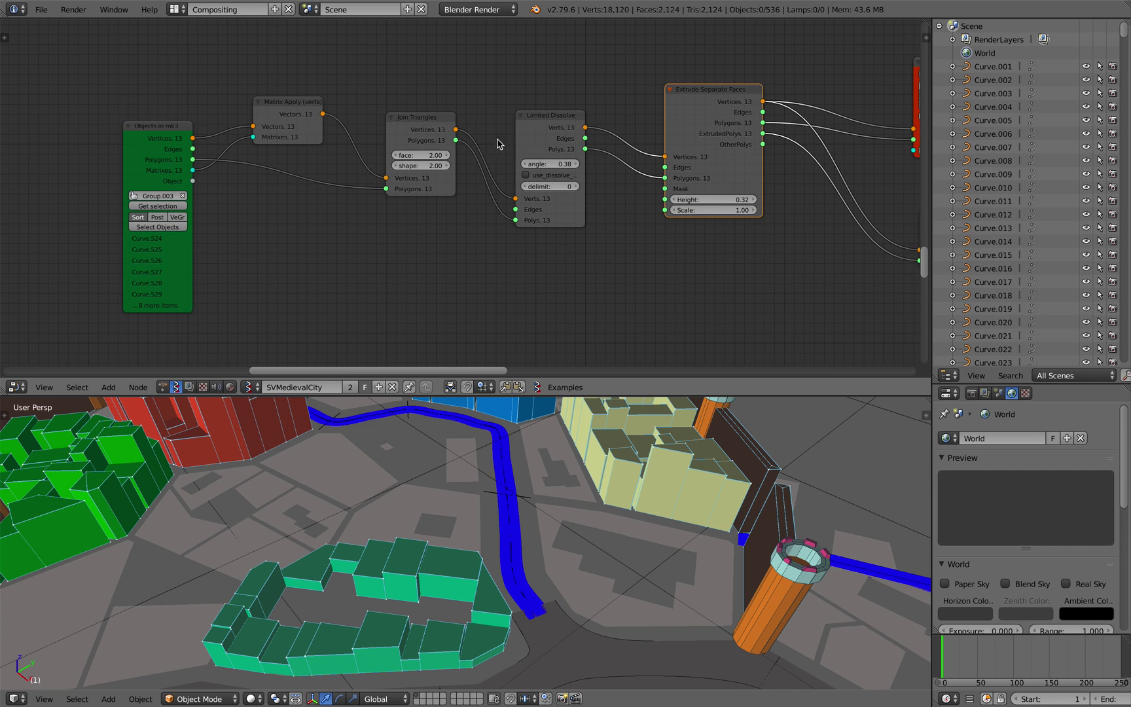
{"action": "scroll", "coordinate": [510, 139], "scroll_direction": "right", "scroll_amount": 10, "text": "ctrl"}
{"action": "scroll", "coordinate": [416, 206], "scroll_direction": "up", "scroll_amount": 1}
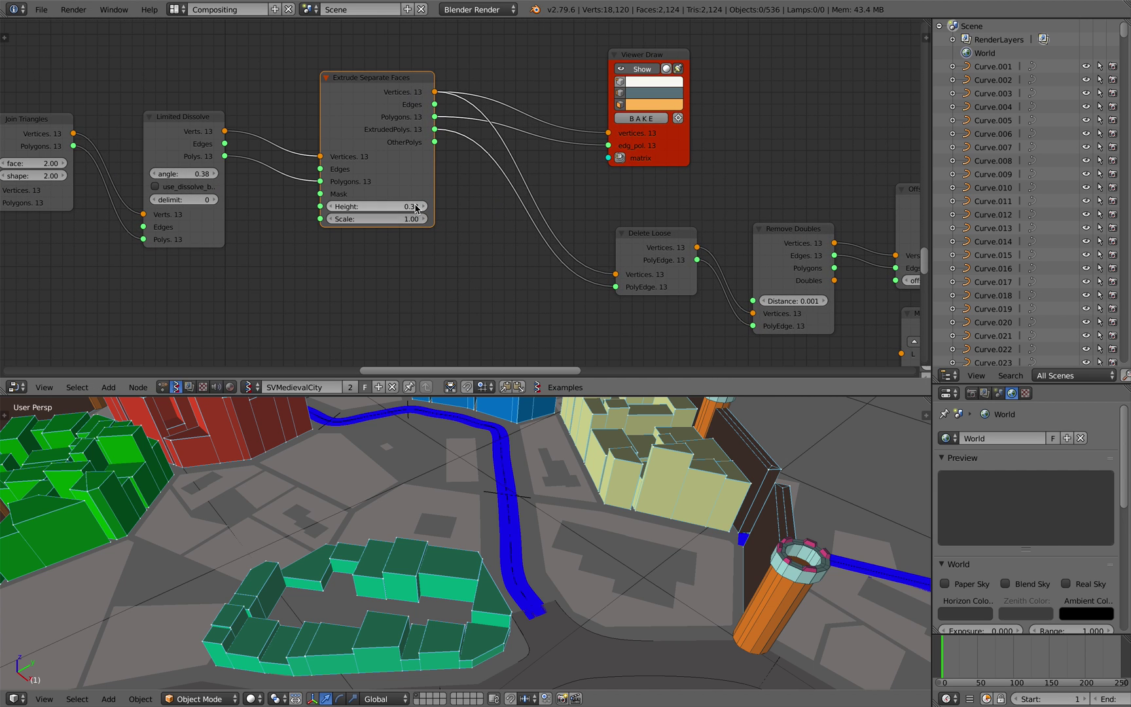
{"action": "middle_click_drag", "start_coordinate": [496, 431], "coordinate": [425, 435], "text": "shift"}
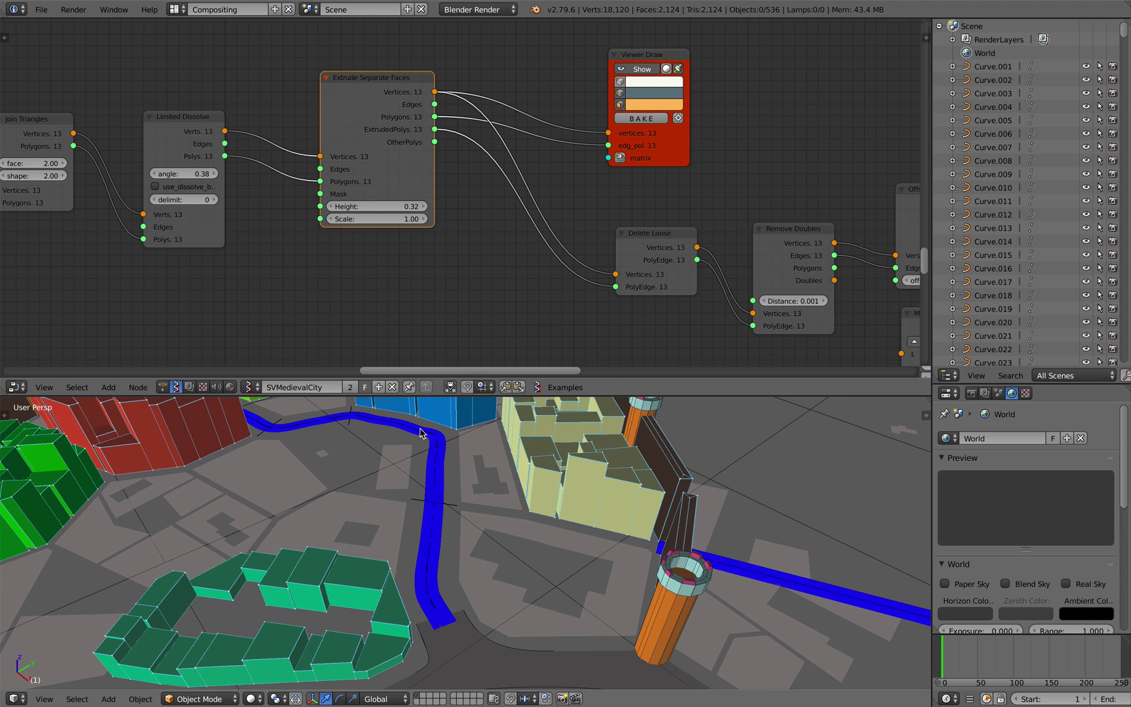
{"action": "left_click_drag", "start_coordinate": [377, 207], "coordinate": [400, 206]}
{"action": "key", "text": "ctrl+s"}
{"action": "left_click", "coordinate": [399, 207]}
{"action": "middle_click_drag", "start_coordinate": [561, 458], "coordinate": [500, 457]}
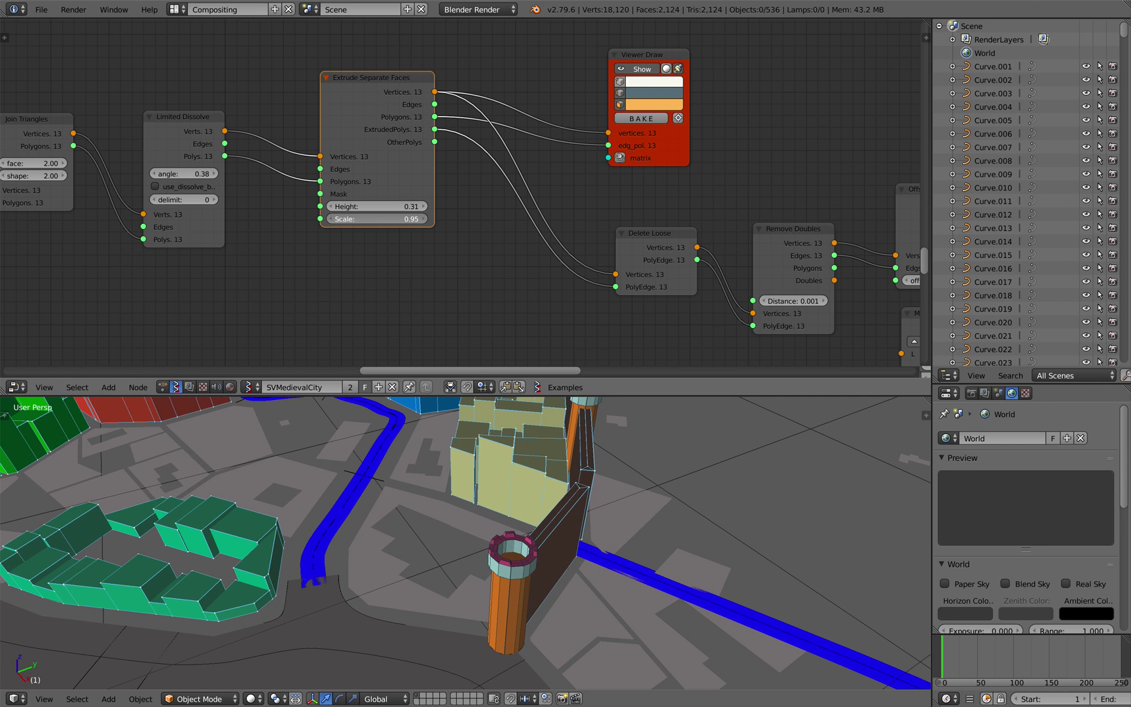
- Try other scale values on the tower shaft's Extrude Separate Faces node and restore the scale to 1
{"action": "left_click_drag", "start_coordinate": [377, 219], "coordinate": [441, 219]}
{"action": "left_click", "coordinate": [377, 219]}
{"action": "type", "text": "1"}
{"action": "key", "text": "Return"}
- Reposition the Delete Loose, Remove Doubles and Offset line nodes in the tower-top part of the node tree
{"action": "middle_click_drag", "start_coordinate": [482, 252], "coordinate": [453, 251]}
{"action": "middle_click_drag", "start_coordinate": [589, 530], "coordinate": [422, 545]}
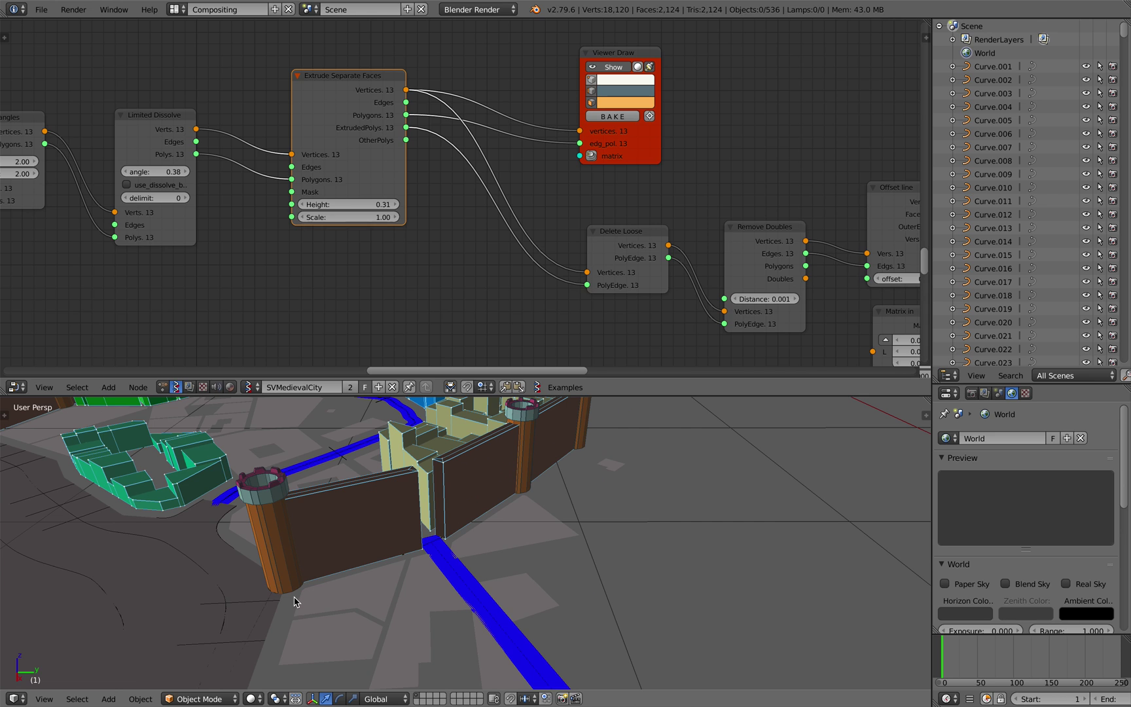
{"action": "middle_click_drag", "start_coordinate": [274, 518], "coordinate": [369, 582]}
{"action": "scroll", "coordinate": [334, 553], "scroll_direction": "up", "scroll_amount": 2}
{"action": "middle_click_drag", "start_coordinate": [445, 271], "coordinate": [350, 267]}
{"action": "middle_click_drag", "start_coordinate": [473, 238], "coordinate": [347, 235]}
{"action": "left_click_drag", "start_coordinate": [378, 227], "coordinate": [338, 225]}
{"action": "left_click_drag", "start_coordinate": [527, 223], "coordinate": [500, 210]}
{"action": "middle_click_drag", "start_coordinate": [493, 220], "coordinate": [369, 219]}
{"action": "left_click_drag", "start_coordinate": [556, 195], "coordinate": [546, 189]}
{"action": "middle_click_drag", "start_coordinate": [533, 217], "coordinate": [445, 161]}
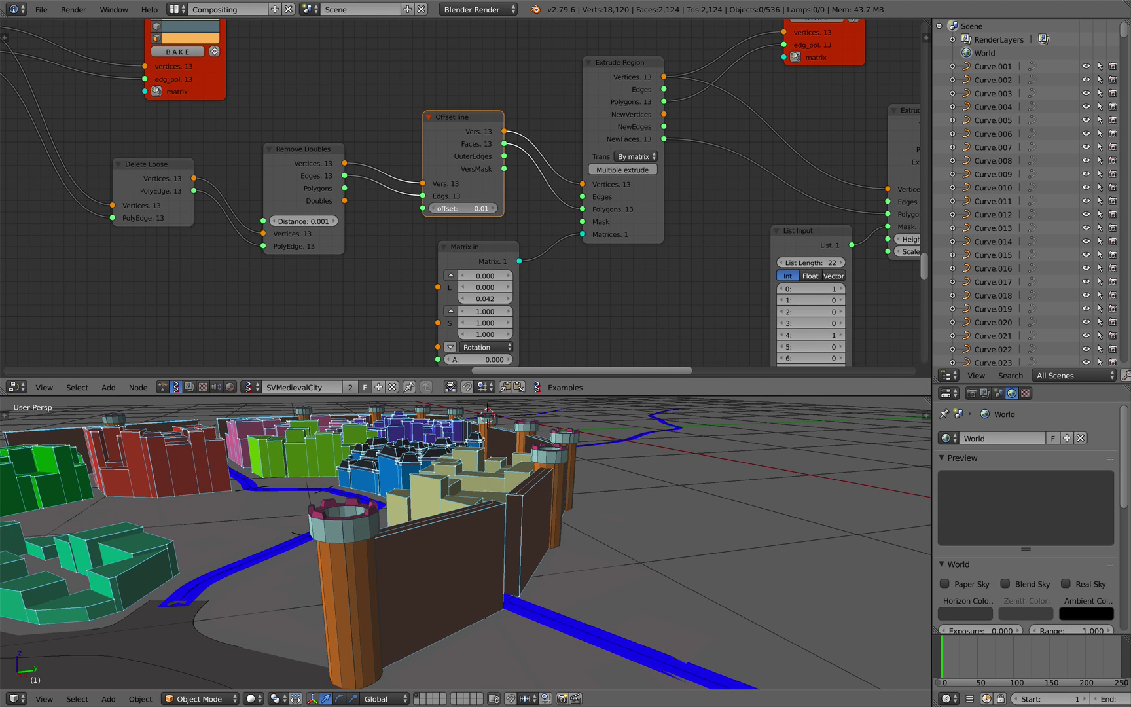
- Set the Offset line node's offset to 0.02 and inspect the tower's crown up close
{"action": "mouse_move", "coordinate": [463, 208]}
{"action": "left_mouse_down"}
{"action": "mouse_move", "coordinate": [518, 208]}
{"action": "mouse_move", "coordinate": [458, 208]}
{"action": "left_mouse_up"}
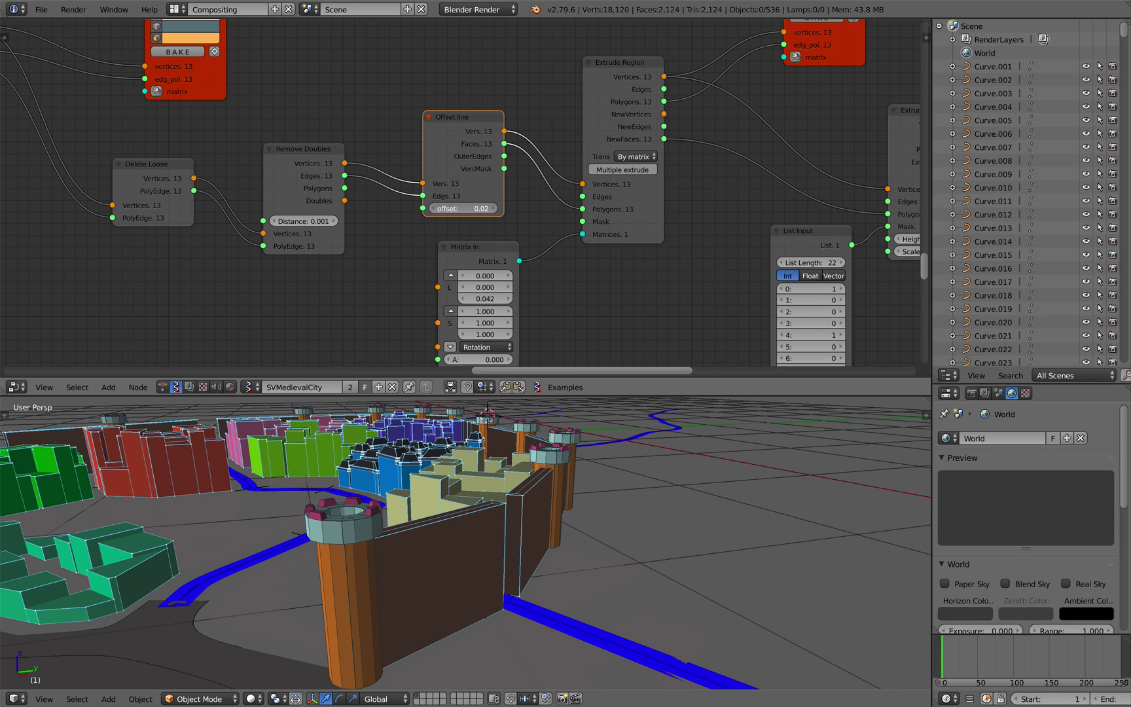
{"action": "middle_click_drag", "start_coordinate": [353, 575], "coordinate": [447, 508]}
{"action": "scroll", "coordinate": [367, 568], "scroll_direction": "up", "scroll_amount": 4}
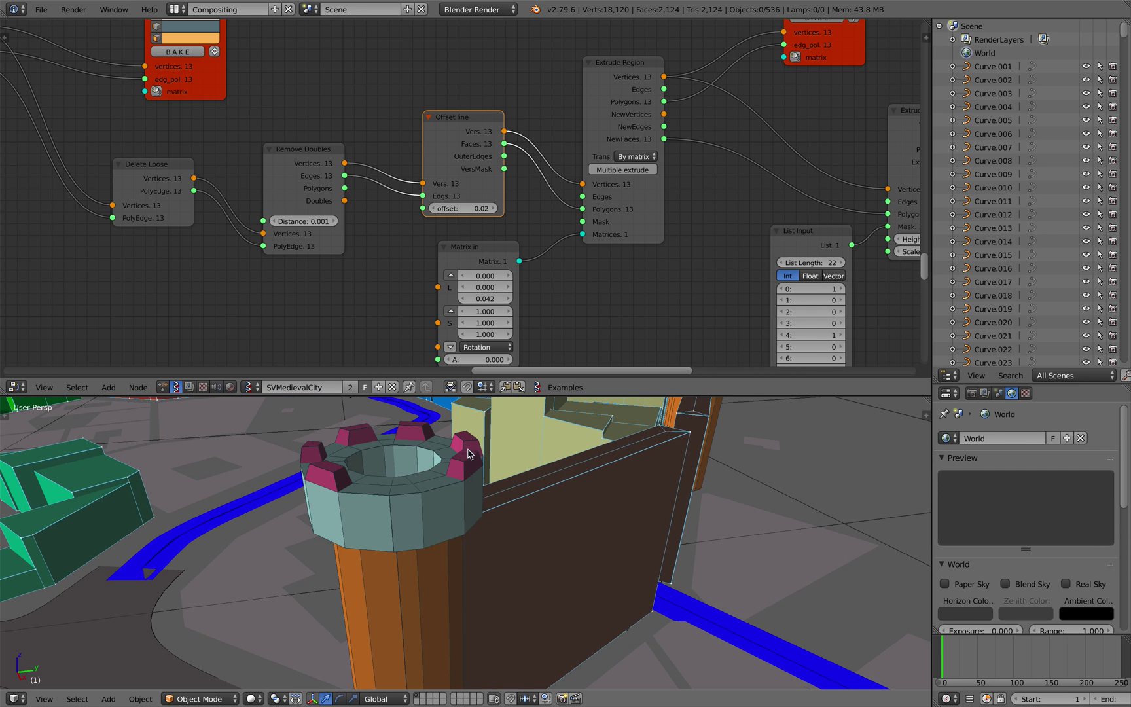
{"action": "middle_click_drag", "start_coordinate": [469, 458], "coordinate": [458, 491]}
- Nudge and widen the Extrude Separate Faces node that feeds the pink Viewer Draw node
{"action": "middle_click_drag", "start_coordinate": [524, 365], "coordinate": [460, 283]}
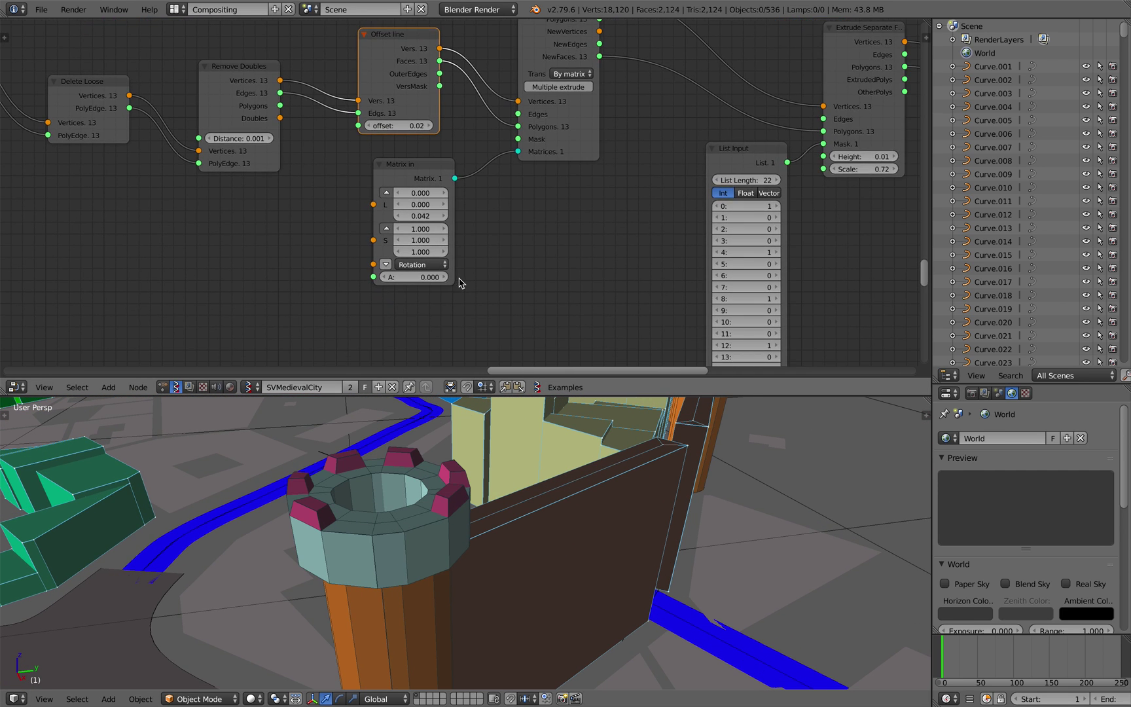
{"action": "scroll", "coordinate": [458, 282], "scroll_direction": "up", "scroll_amount": 1}
{"action": "middle_click_drag", "start_coordinate": [568, 307], "coordinate": [369, 194]}
{"action": "middle_click_drag", "start_coordinate": [568, 232], "coordinate": [479, 187]}
{"action": "scroll", "coordinate": [521, 180], "scroll_direction": "down", "scroll_amount": 2}
{"action": "middle_click_drag", "start_coordinate": [507, 116], "coordinate": [464, 211]}
{"action": "middle_click_drag", "start_coordinate": [500, 139], "coordinate": [496, 205]}
{"action": "left_click_drag", "start_coordinate": [516, 123], "coordinate": [521, 122]}
{"action": "left_click_drag", "start_coordinate": [570, 169], "coordinate": [582, 169]}
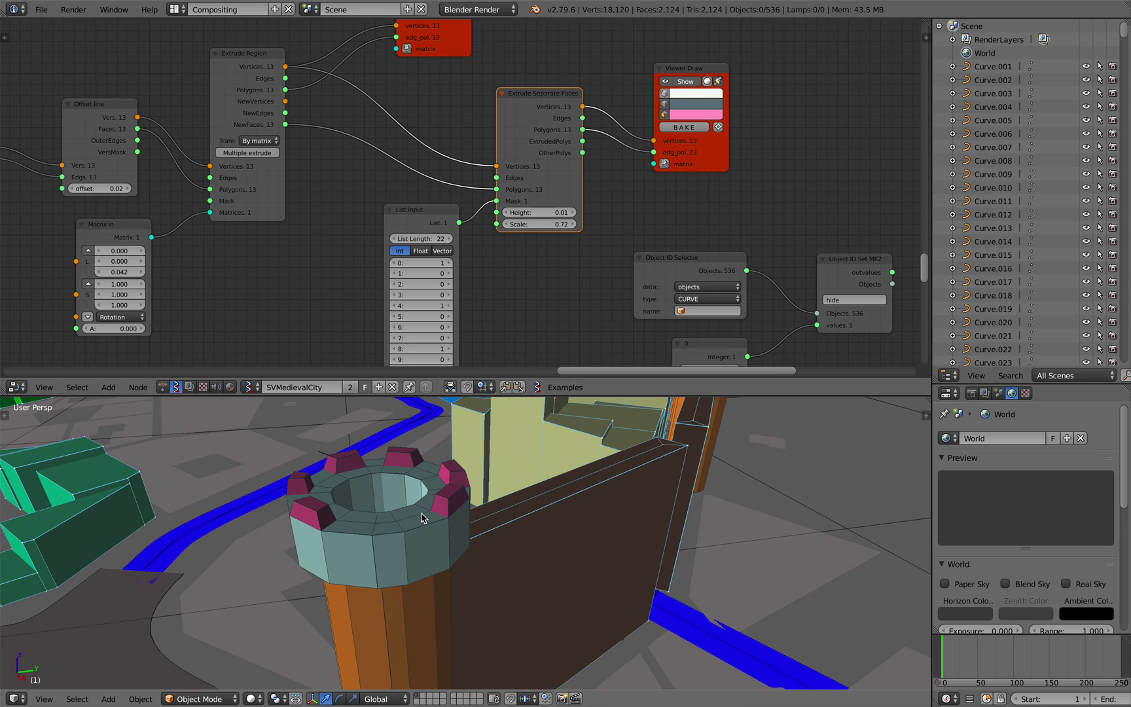
- Try toggling early entries of the List Input mask to test which battlements of the tower crown are raised
{"action": "middle_click_drag", "start_coordinate": [426, 294], "coordinate": [435, 245]}
{"action": "scroll", "coordinate": [447, 241], "scroll_direction": "up", "scroll_amount": 2}
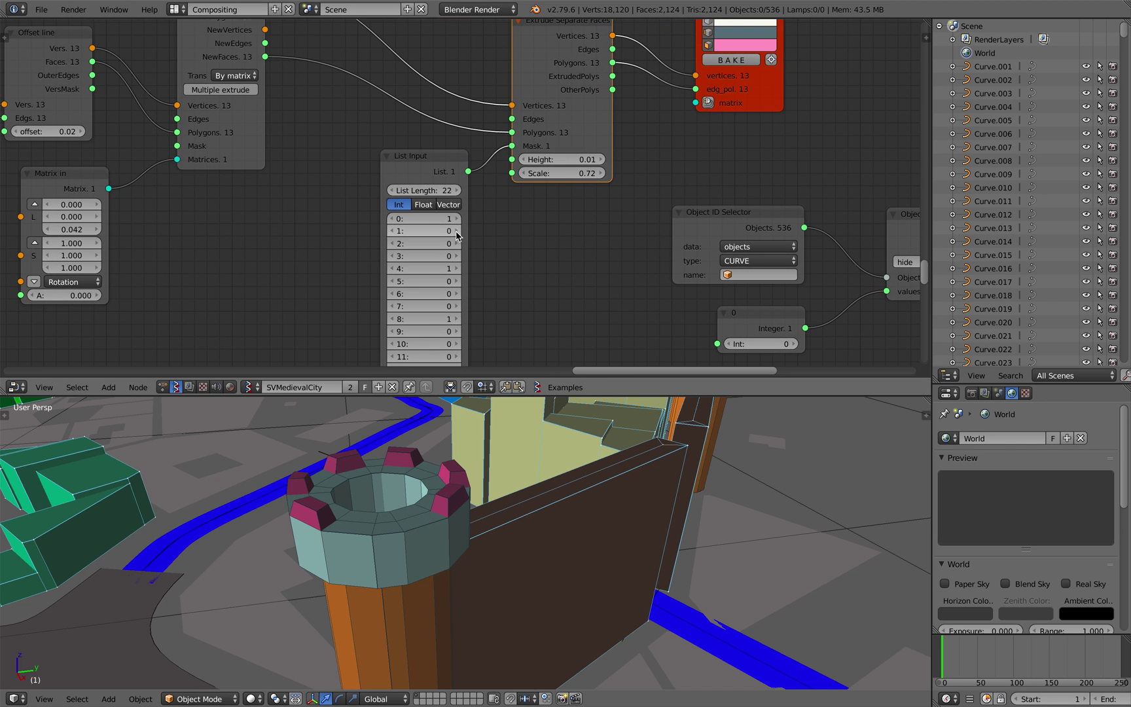
{"action": "left_click", "coordinate": [456, 231]}
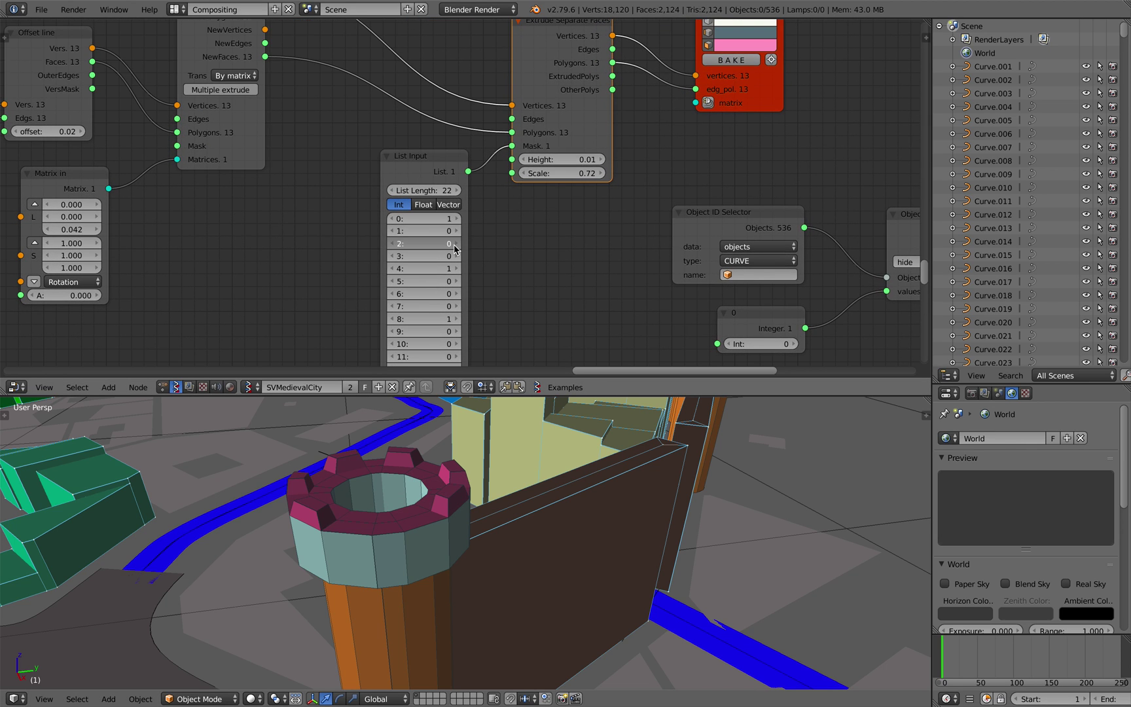
{"action": "mouse_move", "coordinate": [456, 243]}
{"action": "left_mouse_down"}
{"action": "mouse_move", "coordinate": [439, 244]}
{"action": "mouse_move", "coordinate": [440, 256]}
{"action": "left_mouse_up"}
{"action": "left_click", "coordinate": [395, 269]}
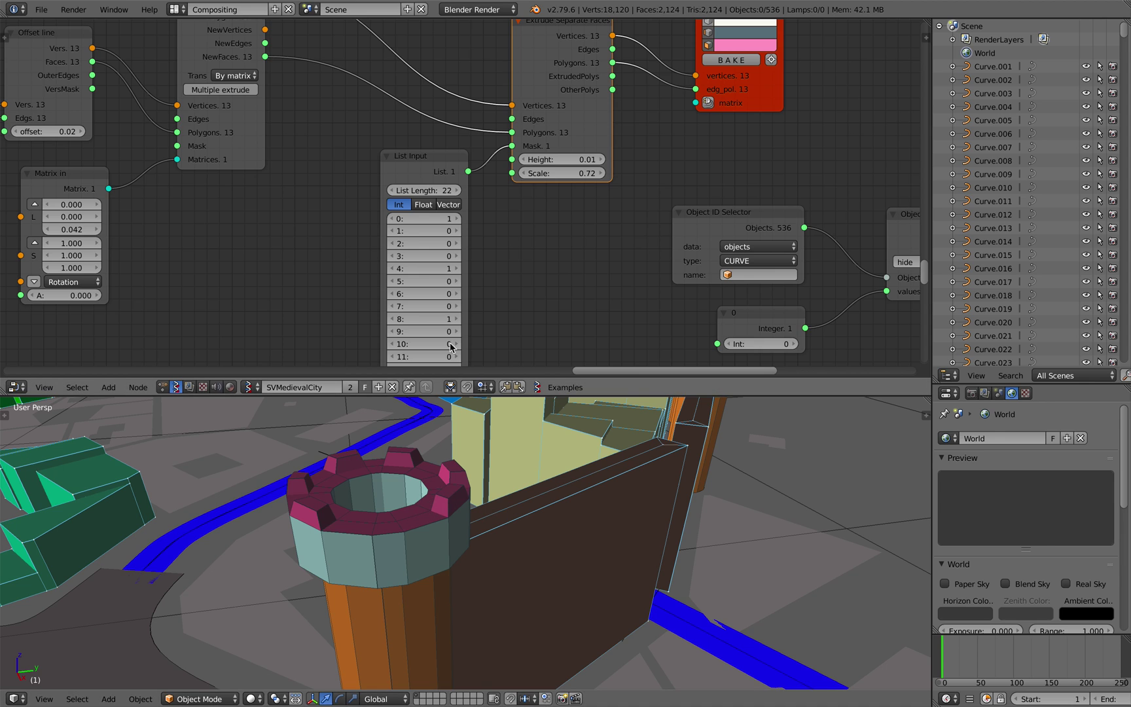
- Increase the List Input mask's list length to 25
{"action": "middle_click_drag", "start_coordinate": [452, 306], "coordinate": [478, 244]}
{"action": "left_click", "coordinate": [473, 34]}
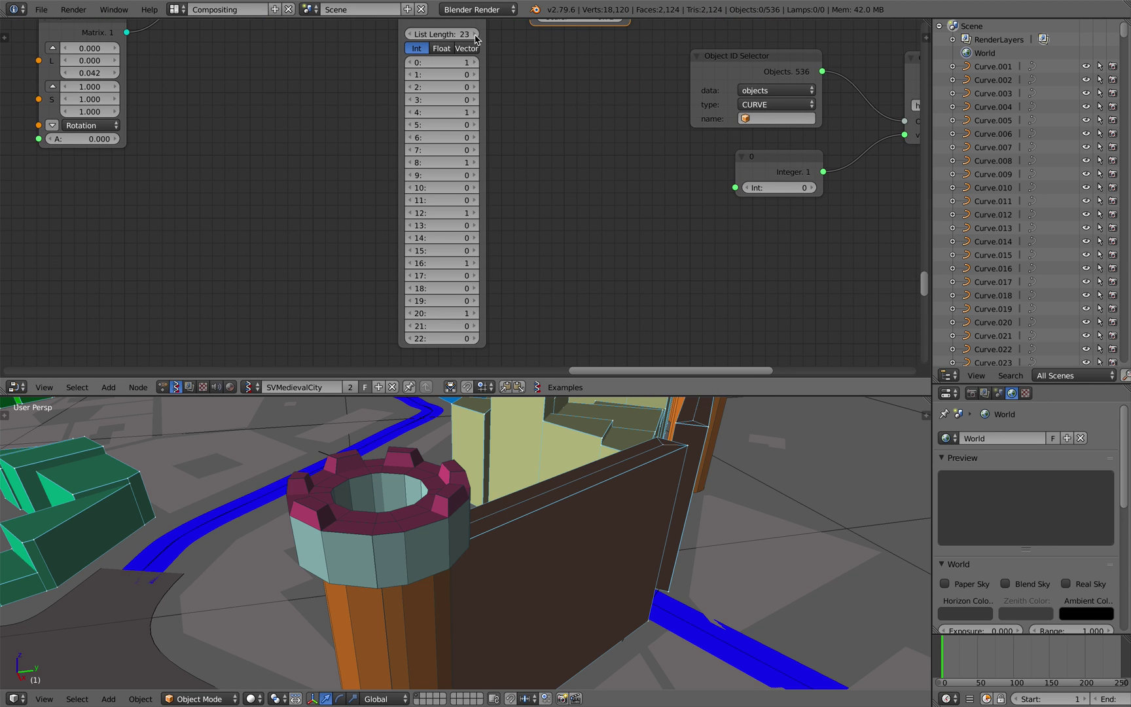
{"action": "left_click", "coordinate": [474, 34]}
{"action": "left_click", "coordinate": [474, 34]}
{"action": "scroll", "coordinate": [510, 159], "scroll_direction": "down", "scroll_amount": 2}
- Switch List Input entries 24, 23, 22 and 19 to 1 and back to 0 one at a time to test battlement positions
{"action": "left_click", "coordinate": [474, 324]}
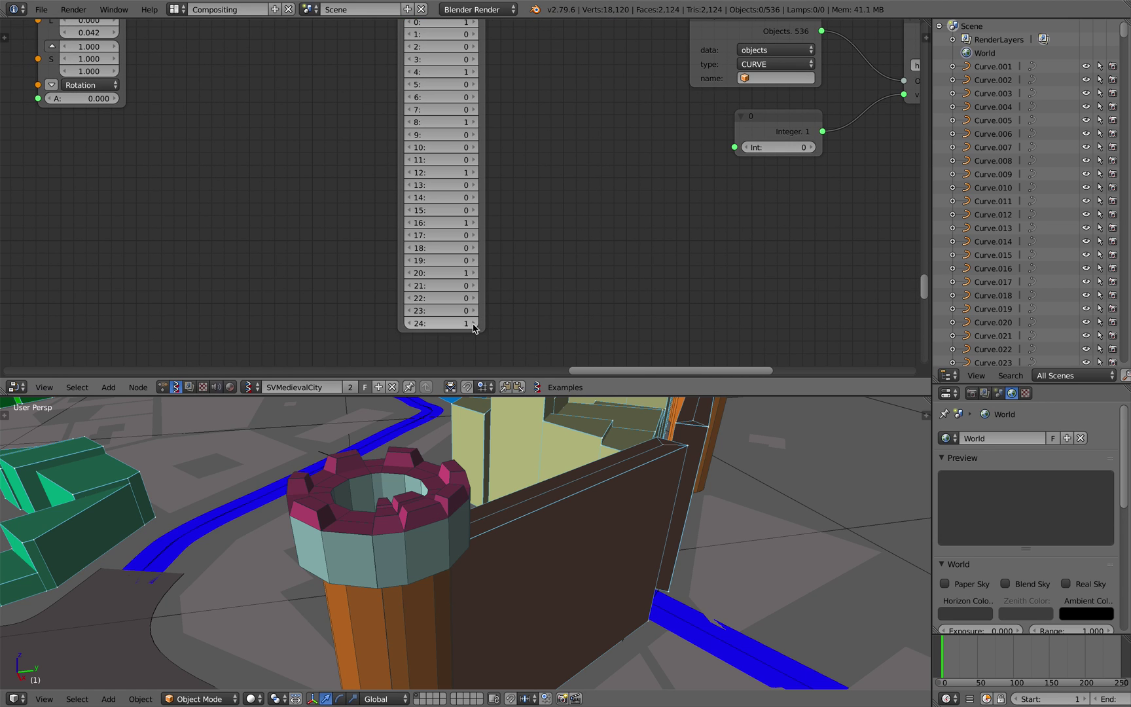
{"action": "left_click", "coordinate": [411, 323]}
{"action": "left_click", "coordinate": [473, 324]}
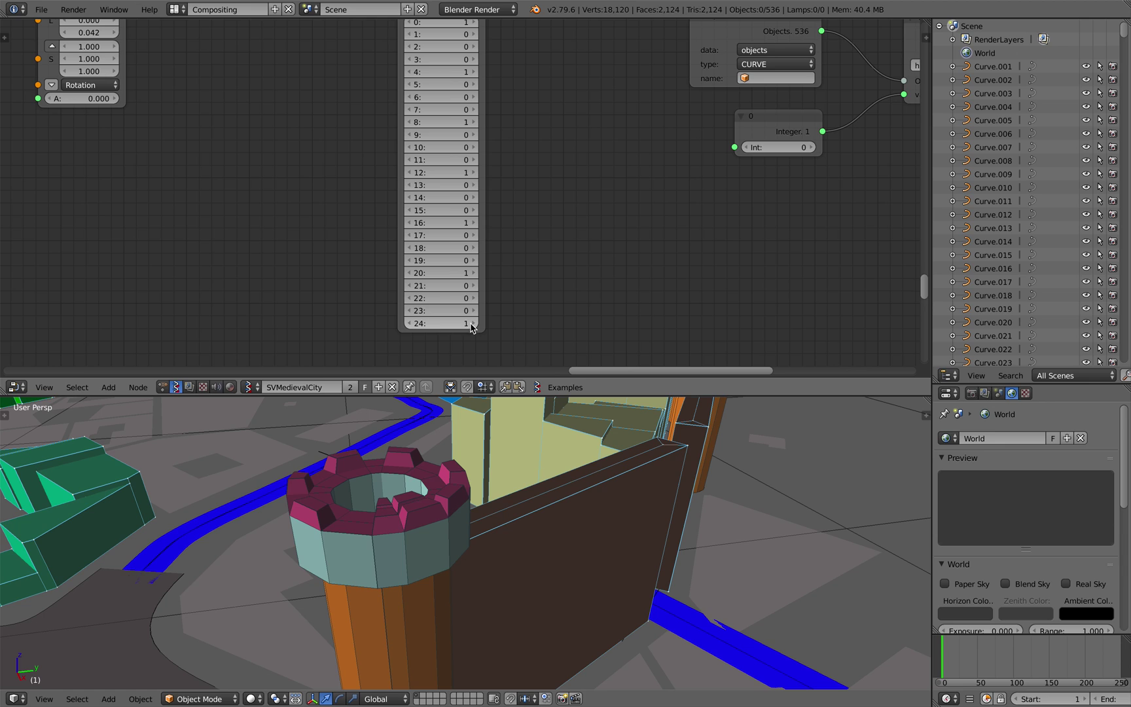
{"action": "left_click", "coordinate": [411, 322]}
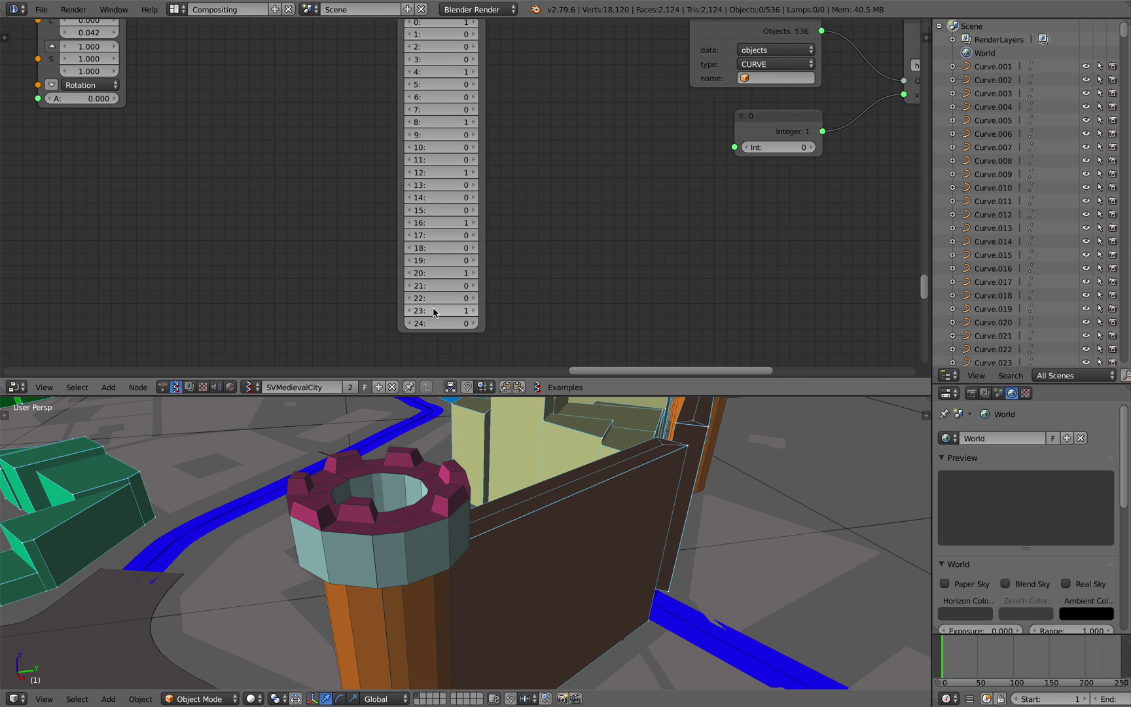
{"action": "left_click", "coordinate": [411, 310]}
{"action": "left_click", "coordinate": [473, 298]}
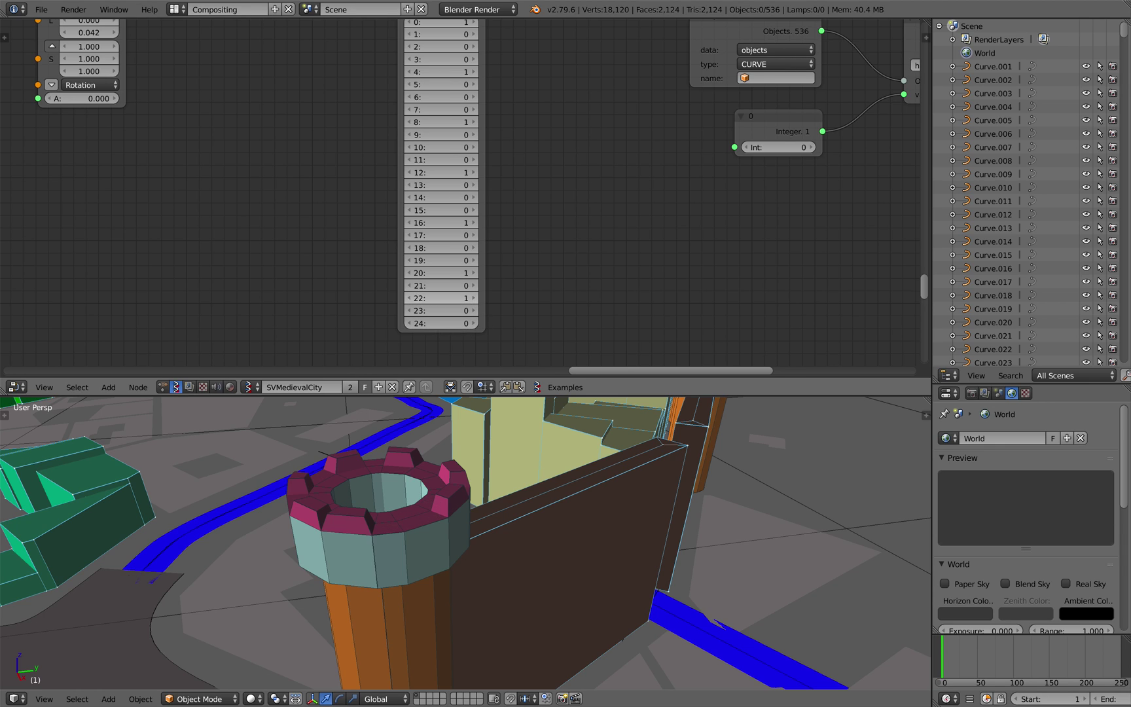
{"action": "left_click", "coordinate": [411, 298]}
{"action": "left_click", "coordinate": [474, 298]}
{"action": "left_click", "coordinate": [411, 298]}
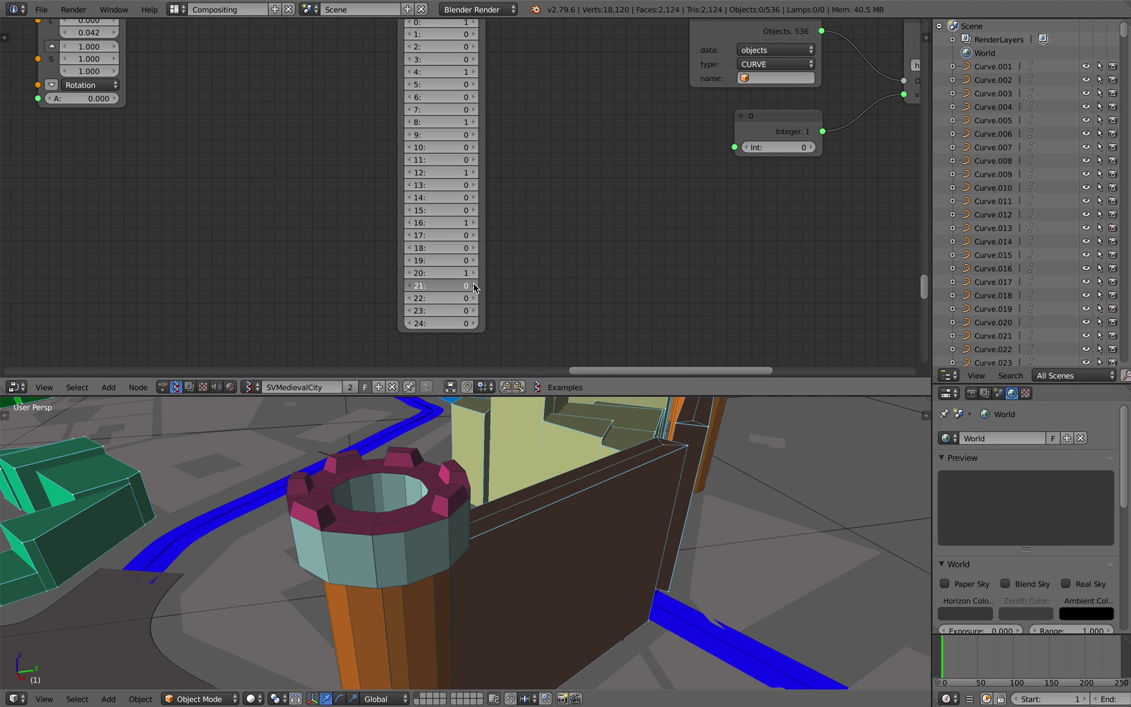
{"action": "left_click", "coordinate": [408, 289]}
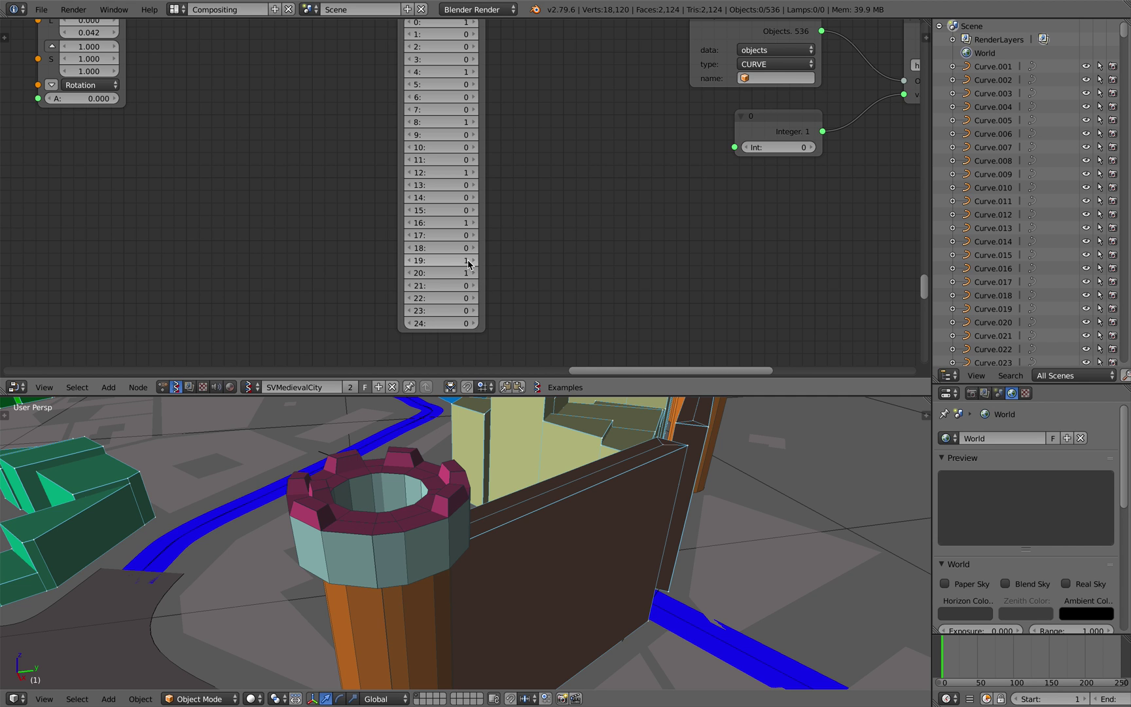
- Frame the walled city from above and enlarge the 3D view at the node editor's expense
{"action": "scroll", "coordinate": [413, 270], "scroll_direction": "down", "scroll_amount": 1, "text": "ctrl"}
{"action": "scroll", "coordinate": [533, 576], "scroll_direction": "down", "scroll_amount": 5}
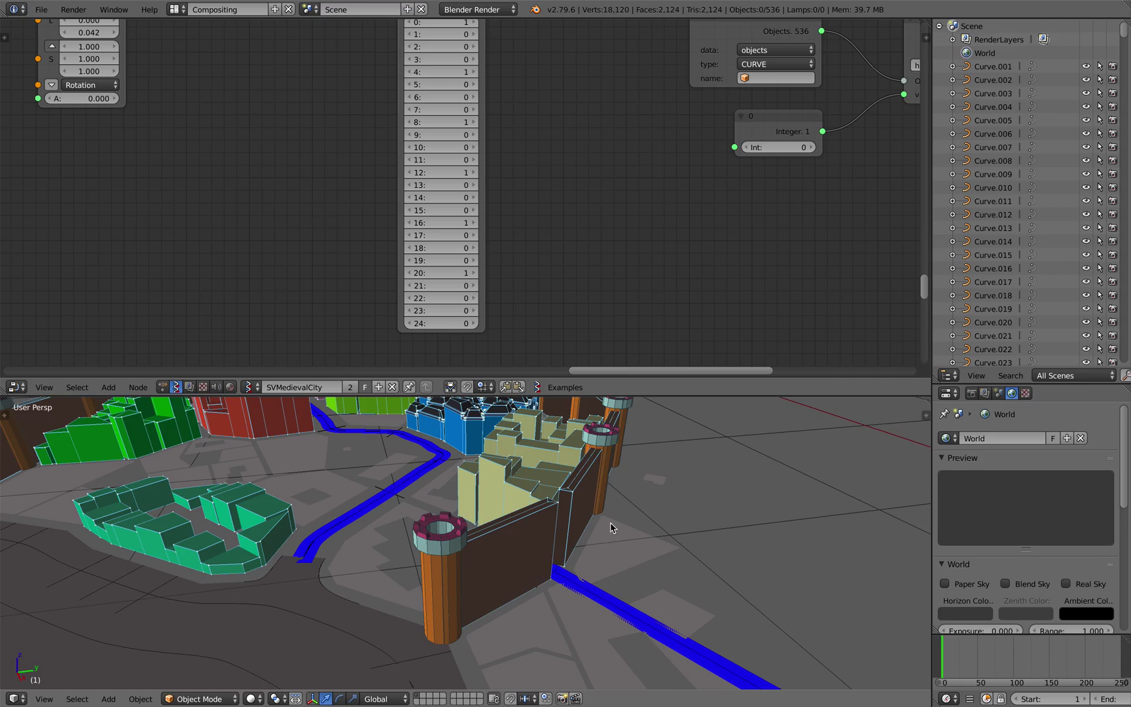
{"action": "middle_click_drag", "start_coordinate": [611, 528], "coordinate": [625, 612]}
{"action": "scroll", "coordinate": [625, 612], "scroll_direction": "down", "scroll_amount": 2}
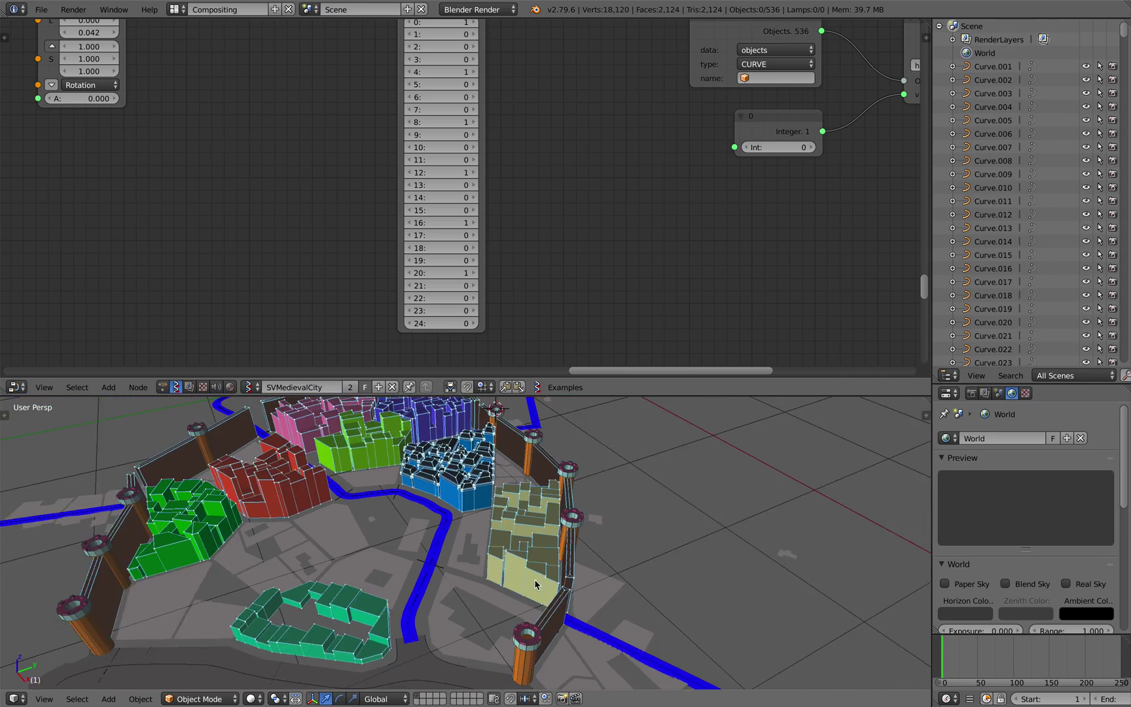
{"action": "middle_click_drag", "start_coordinate": [536, 582], "coordinate": [590, 566], "text": "shift"}
{"action": "scroll", "coordinate": [591, 567], "scroll_direction": "up", "scroll_amount": 2}
{"action": "left_click_drag", "start_coordinate": [594, 396], "coordinate": [575, 265]}
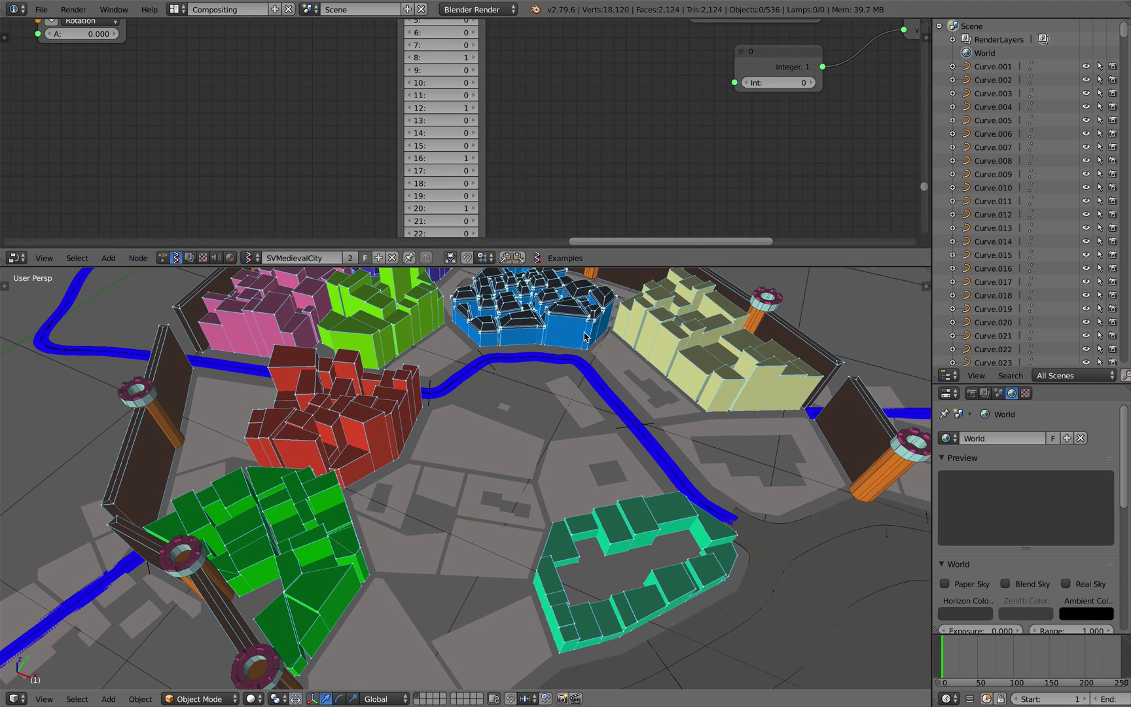
- Select a plot beside the river near the corner tower and every other plot sharing its material, SVGMat.018
{"action": "right_click", "coordinate": [452, 532]}
{"action": "middle_click_drag", "start_coordinate": [452, 532], "coordinate": [607, 518]}
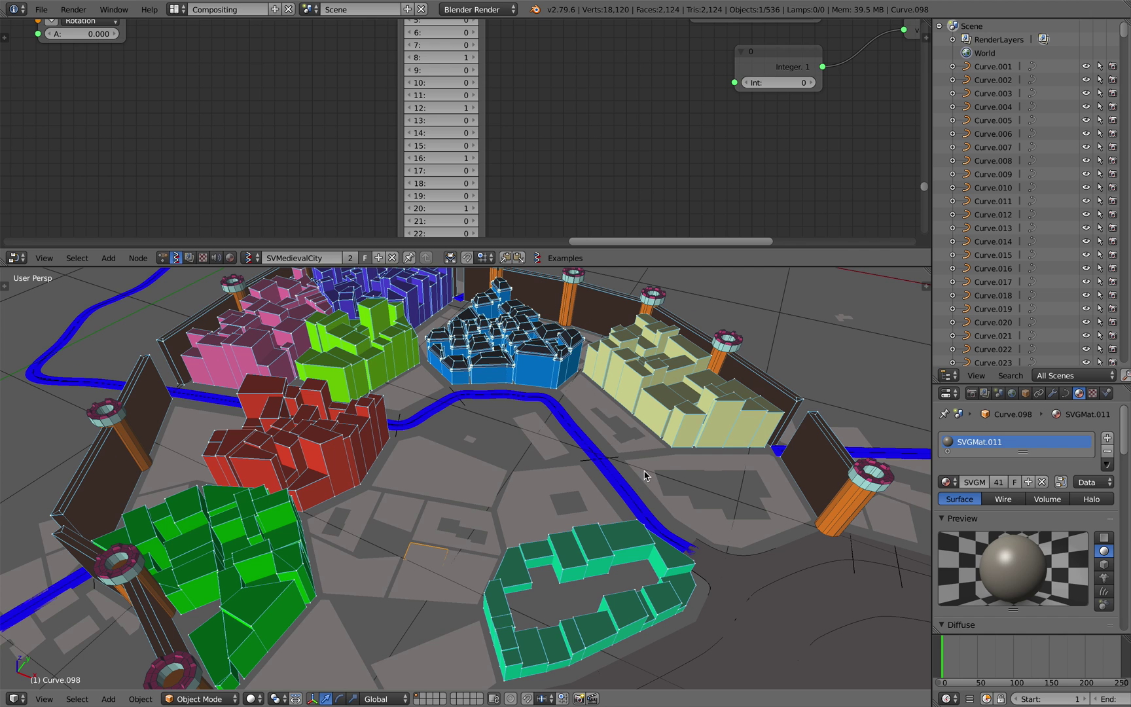
{"action": "middle_click_drag", "start_coordinate": [703, 477], "coordinate": [606, 472]}
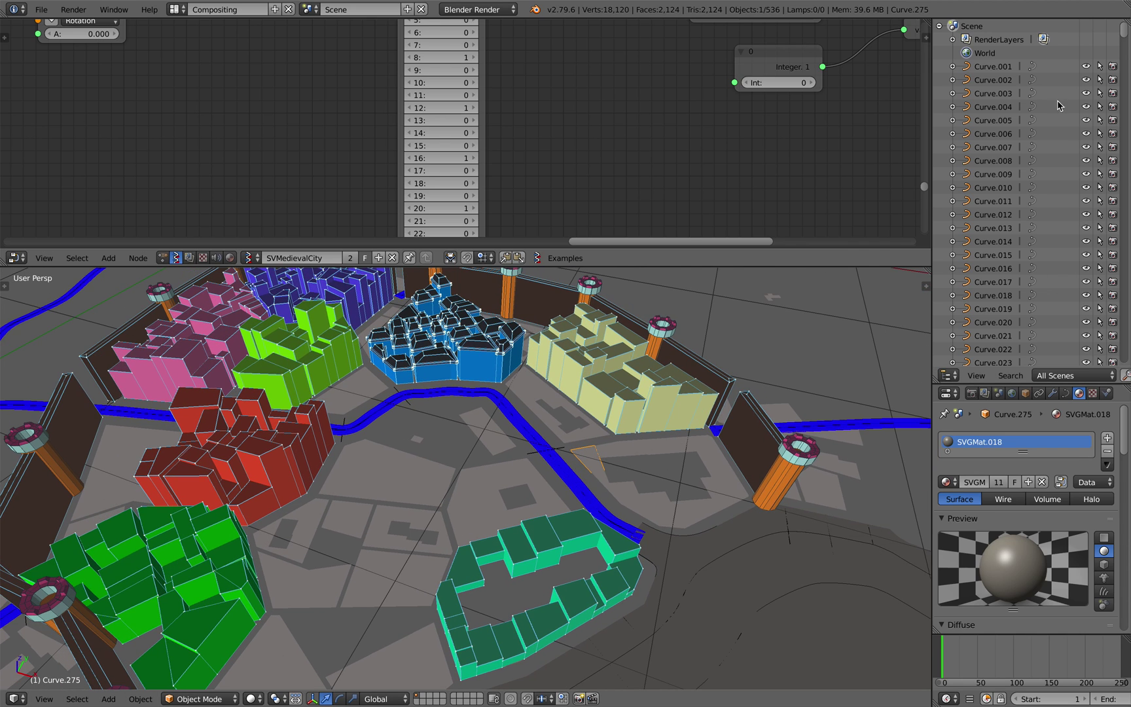
{"action": "middle_click_drag", "start_coordinate": [778, 366], "coordinate": [632, 408]}
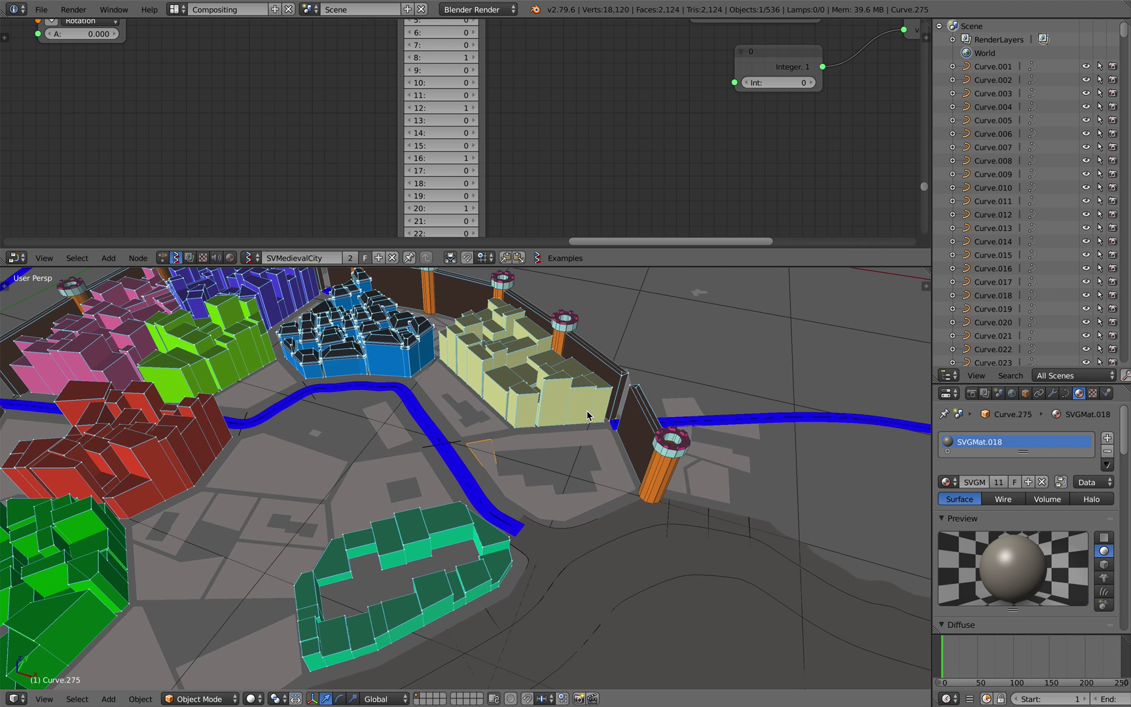
{"action": "key", "text": "shift+l"}
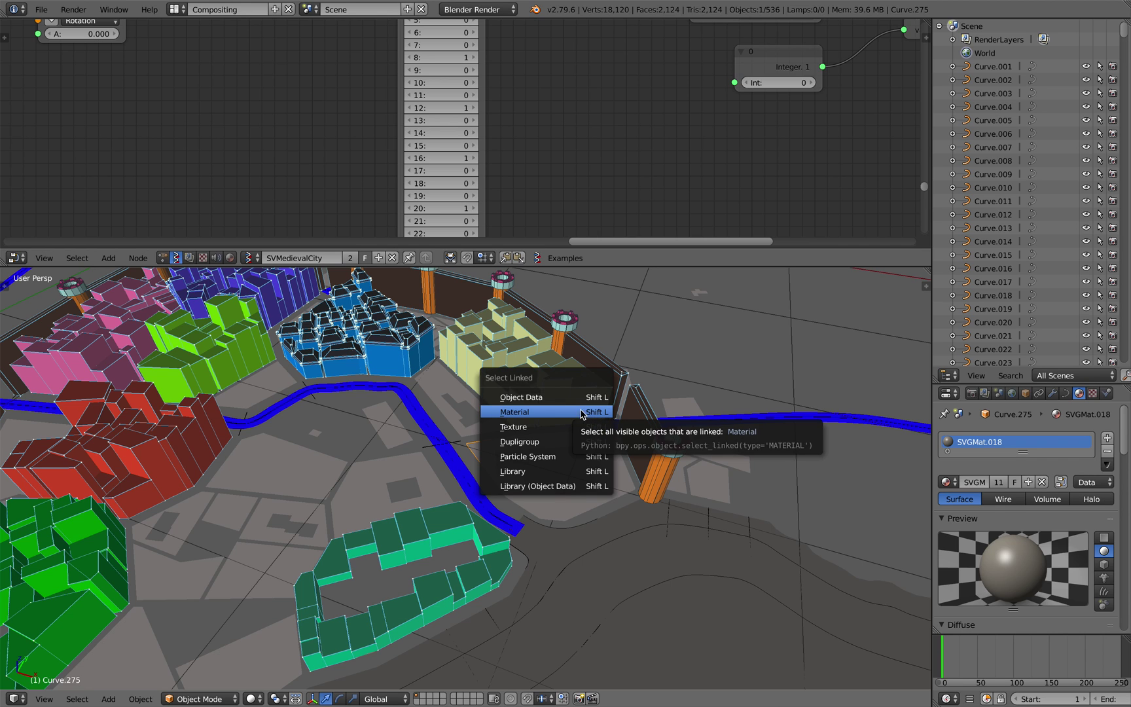
{"action": "left_click", "coordinate": [553, 414]}
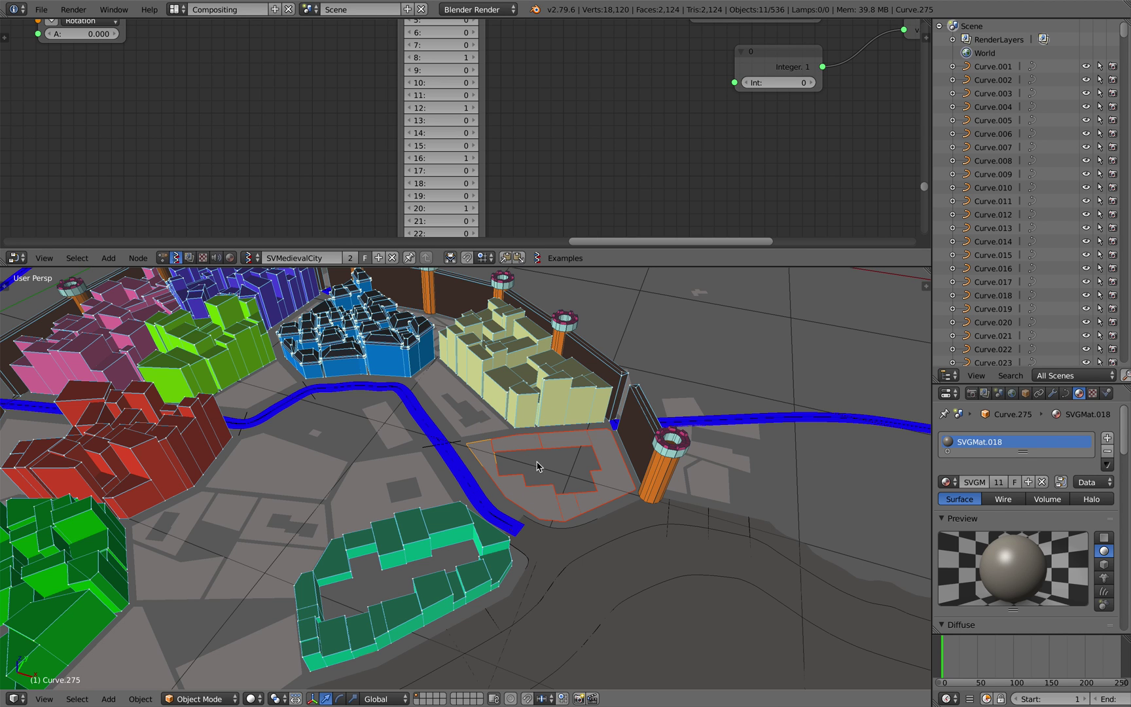
{"action": "middle_click_drag", "start_coordinate": [546, 469], "coordinate": [552, 462]}
- Locate an existing district's node chain in the SVMedievalCity tree and toggle its Viewer Draw display to identify the district
{"action": "scroll", "coordinate": [350, 186], "scroll_direction": "down", "scroll_amount": 9}
{"action": "middle_click_drag", "start_coordinate": [406, 206], "coordinate": [503, 182]}
{"action": "scroll", "coordinate": [458, 118], "scroll_direction": "down", "scroll_amount": 6}
{"action": "middle_click_drag", "start_coordinate": [424, 119], "coordinate": [396, 166]}
{"action": "scroll", "coordinate": [398, 161], "scroll_direction": "up", "scroll_amount": 13}
{"action": "middle_click_drag", "start_coordinate": [506, 145], "coordinate": [427, 136]}
{"action": "scroll", "coordinate": [307, 124], "scroll_direction": "down", "scroll_amount": 6}
{"action": "middle_click_drag", "start_coordinate": [252, 148], "coordinate": [567, 112]}
{"action": "middle_click_drag", "start_coordinate": [364, 156], "coordinate": [573, 150]}
{"action": "middle_click_drag", "start_coordinate": [537, 142], "coordinate": [608, 131]}
{"action": "scroll", "coordinate": [555, 133], "scroll_direction": "down", "scroll_amount": 5}
{"action": "middle_click_drag", "start_coordinate": [496, 162], "coordinate": [511, 196]}
{"action": "middle_click_drag", "start_coordinate": [448, 157], "coordinate": [537, 227]}
{"action": "scroll", "coordinate": [551, 92], "scroll_direction": "up", "scroll_amount": 3}
{"action": "left_click", "coordinate": [563, 81]}
{"action": "left_click", "coordinate": [563, 81]}
{"action": "left_click", "coordinate": [563, 81]}
{"action": "left_click", "coordinate": [563, 82]}
{"action": "left_click", "coordinate": [563, 81]}
{"action": "left_click", "coordinate": [563, 81]}
{"action": "left_click", "coordinate": [563, 81]}
{"action": "left_click", "coordinate": [562, 81]}
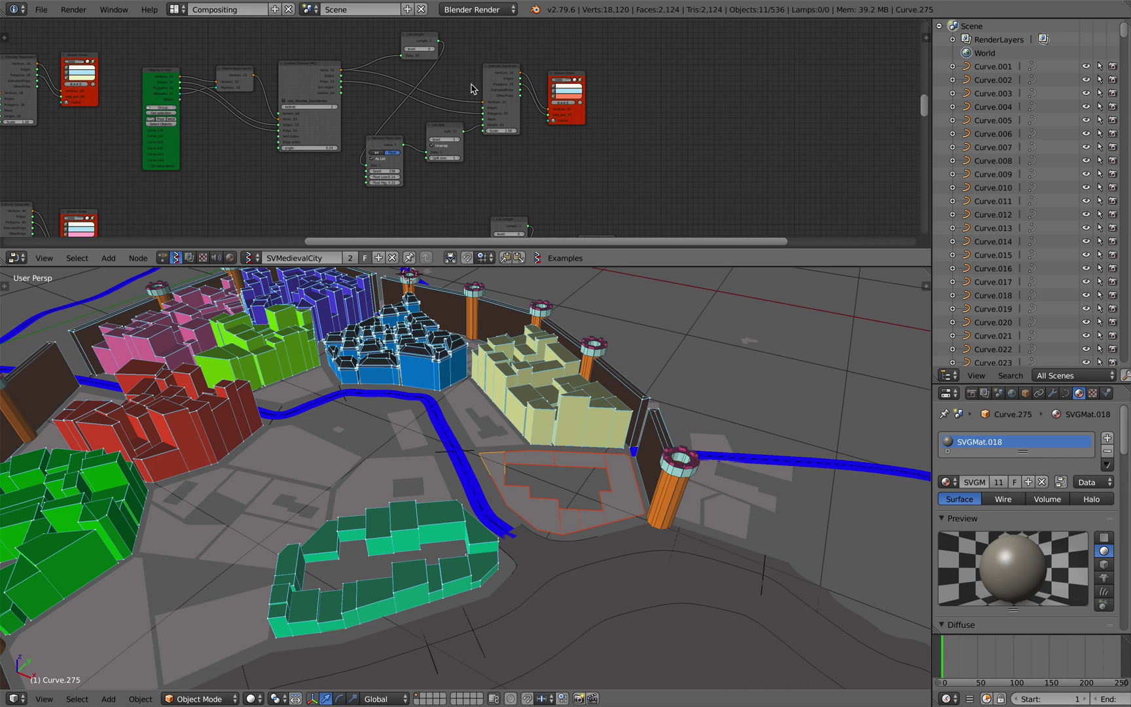
- Duplicate the complete node chain of one district and place the copy above the original
{"action": "scroll", "coordinate": [432, 190], "scroll_direction": "down", "scroll_amount": 4}
{"action": "middle_click_drag", "start_coordinate": [422, 177], "coordinate": [417, 152]}
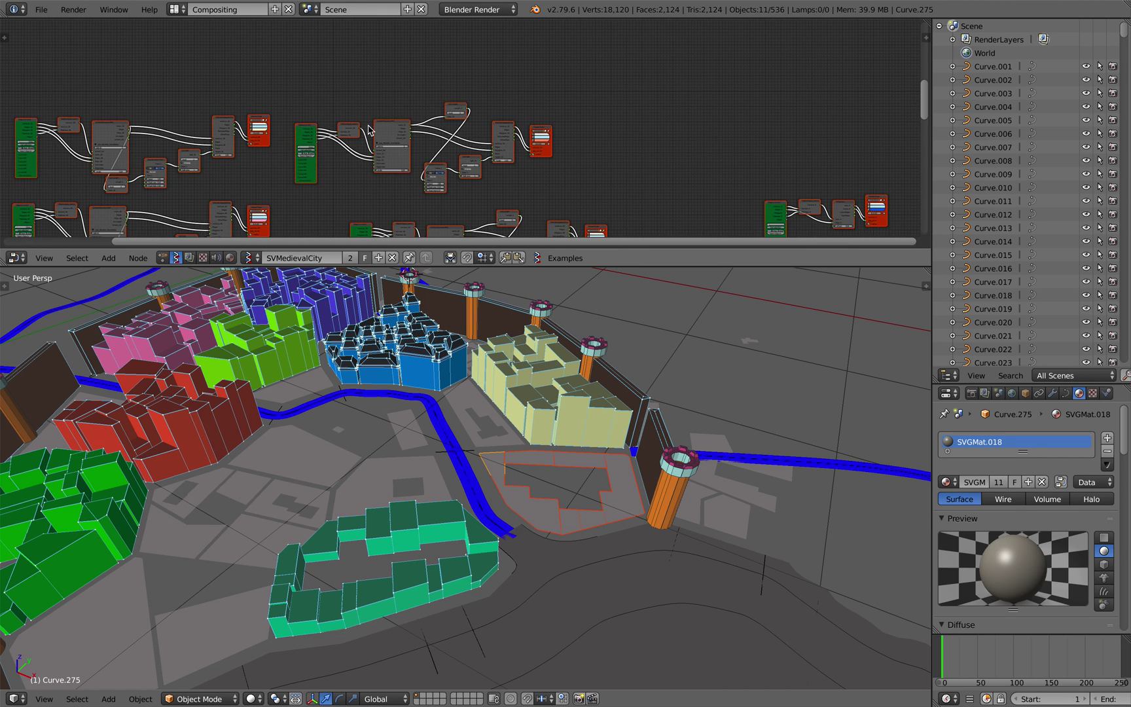
{"action": "left_click_drag", "start_coordinate": [344, 102], "coordinate": [537, 157]}
{"action": "middle_click_drag", "start_coordinate": [538, 156], "coordinate": [535, 205]}
{"action": "key", "text": "shift+d"}
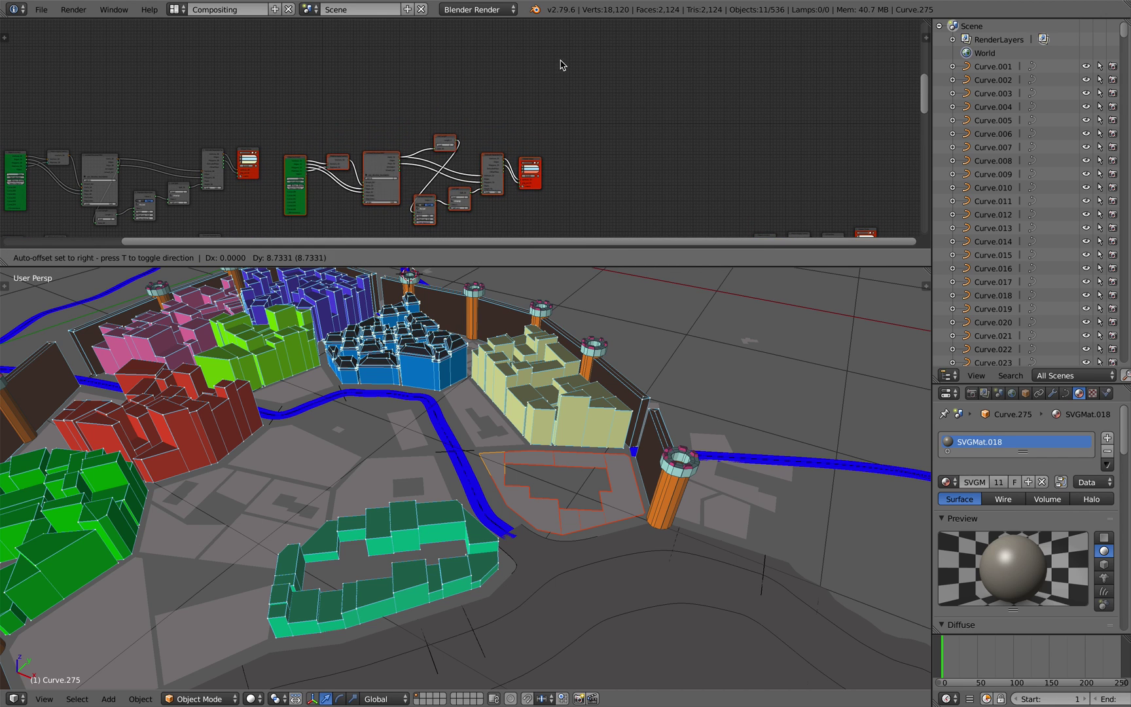
{"action": "left_click", "coordinate": [561, 60]}
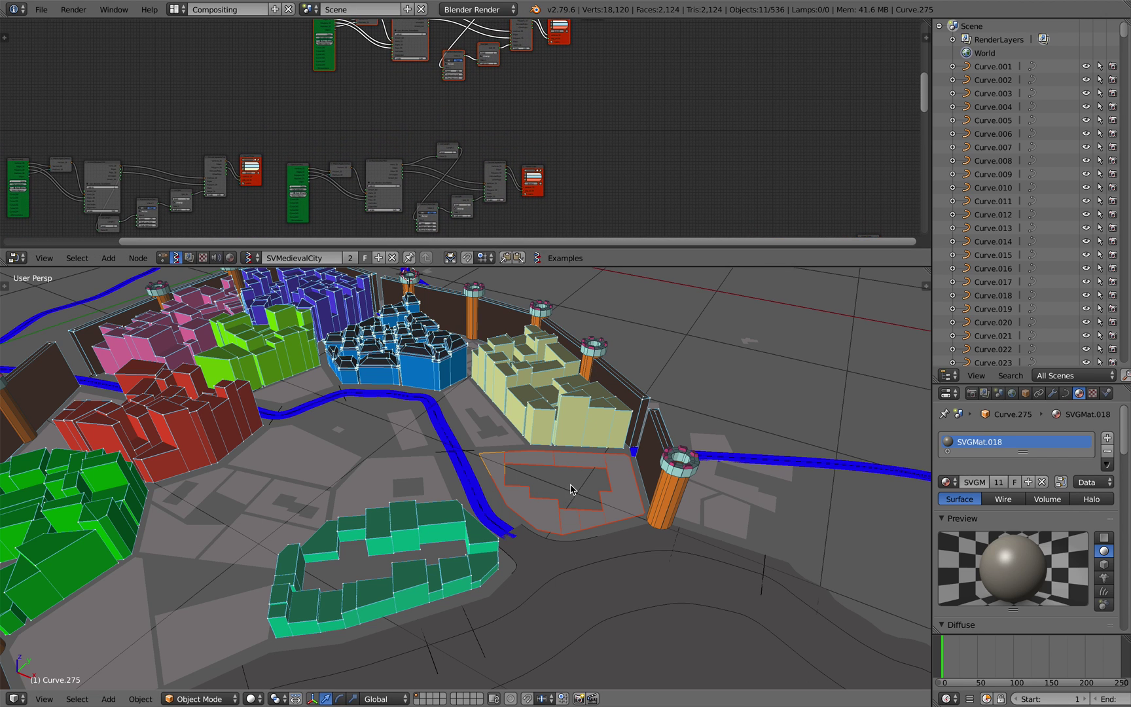
- Group the selected plots and load Group.009 into the duplicated chain's object input node
{"action": "scroll", "coordinate": [570, 487], "scroll_direction": "up", "scroll_amount": 2}
{"action": "scroll", "coordinate": [577, 466], "scroll_direction": "up", "scroll_amount": 1}
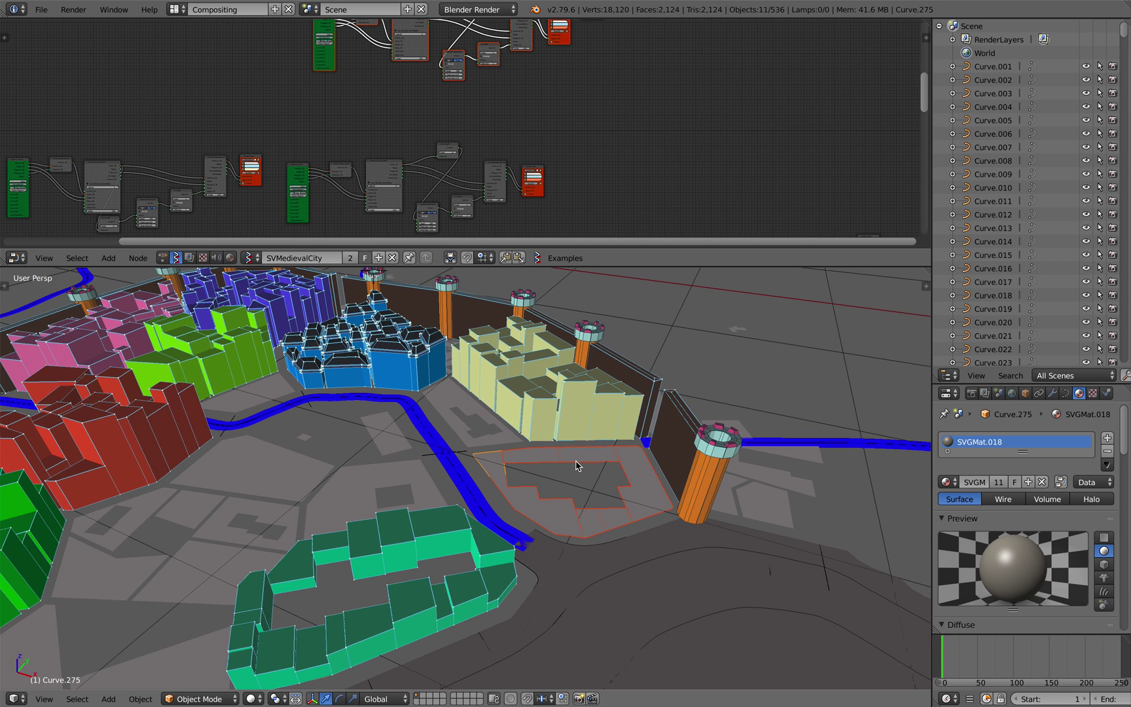
{"action": "middle_click_drag", "start_coordinate": [224, 28], "coordinate": [248, 113]}
{"action": "scroll", "coordinate": [250, 114], "scroll_direction": "up", "scroll_amount": 10}
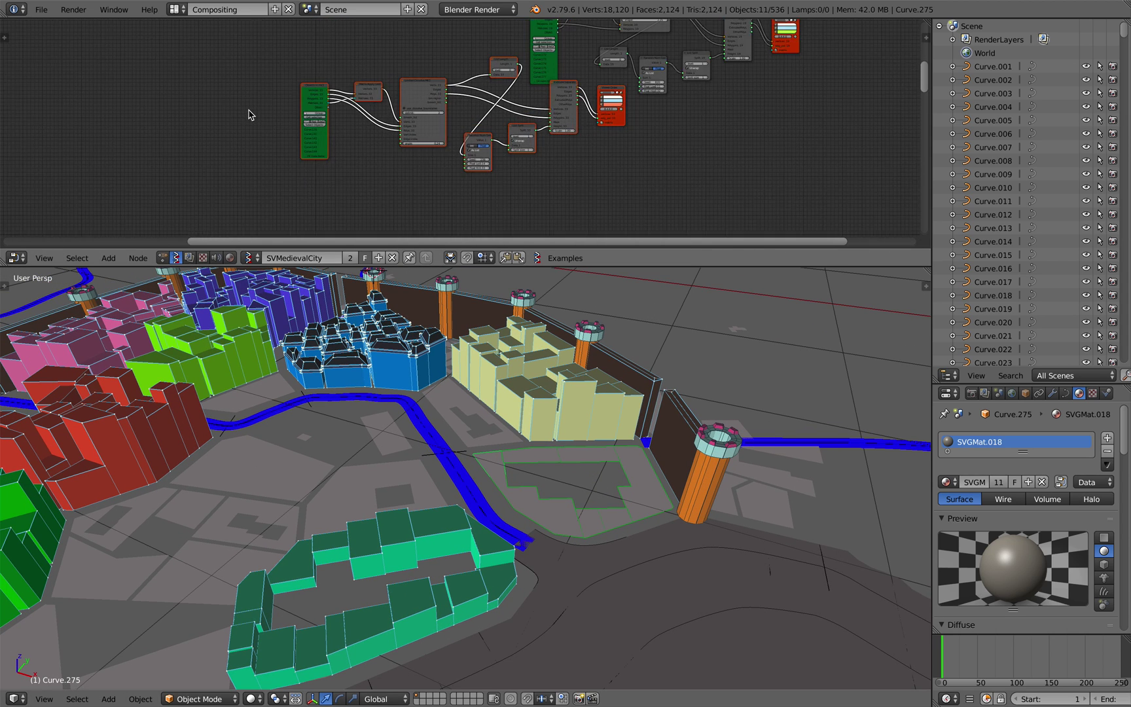
{"action": "scroll", "coordinate": [275, 122], "scroll_direction": "down", "scroll_amount": 4}
{"action": "scroll", "coordinate": [234, 110], "scroll_direction": "up", "scroll_amount": 1}
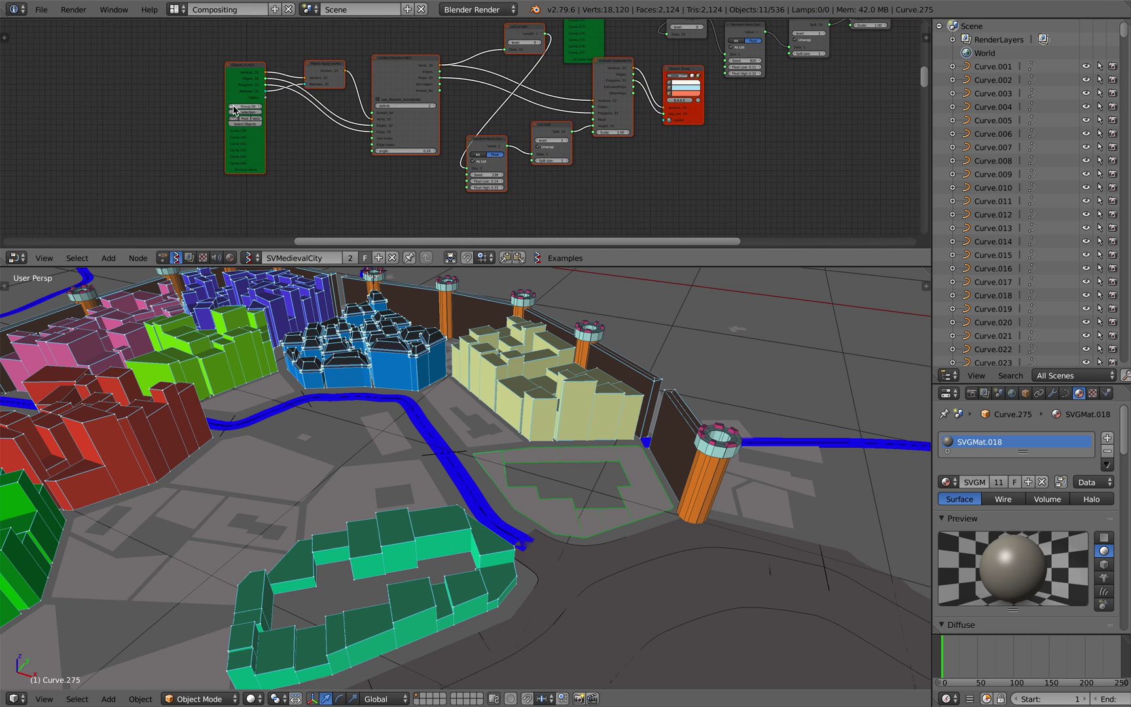
{"action": "scroll", "coordinate": [246, 110], "scroll_direction": "up", "scroll_amount": 2}
{"action": "left_click", "coordinate": [172, 99]}
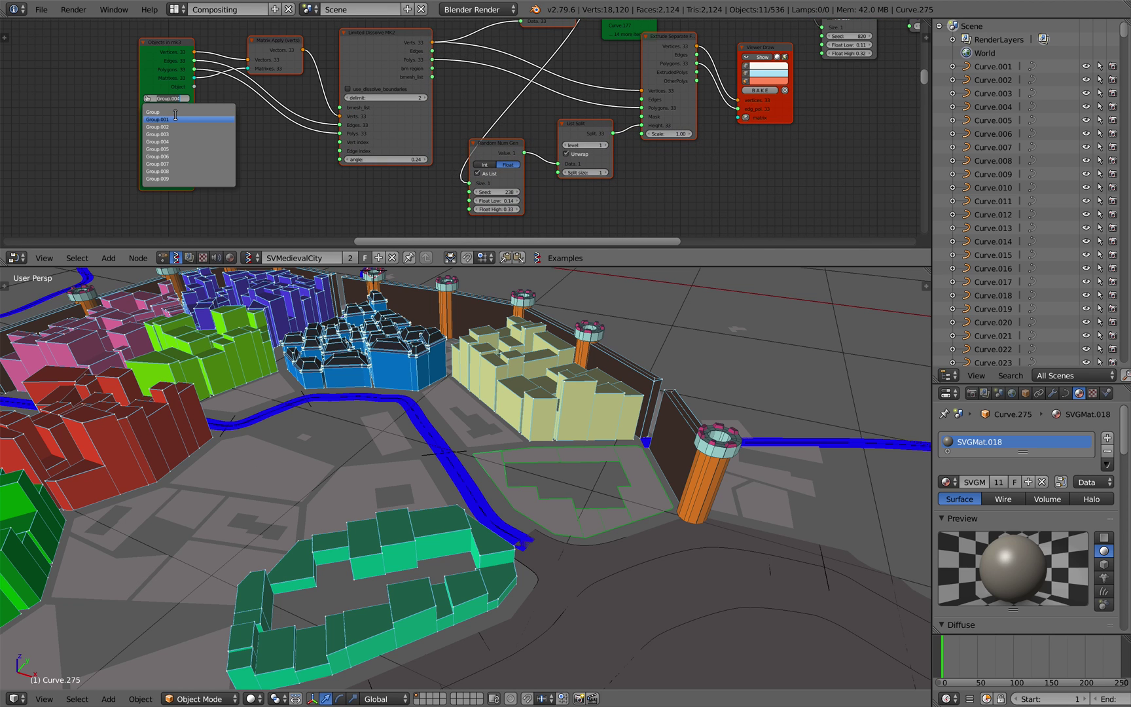
{"action": "left_click", "coordinate": [191, 179]}
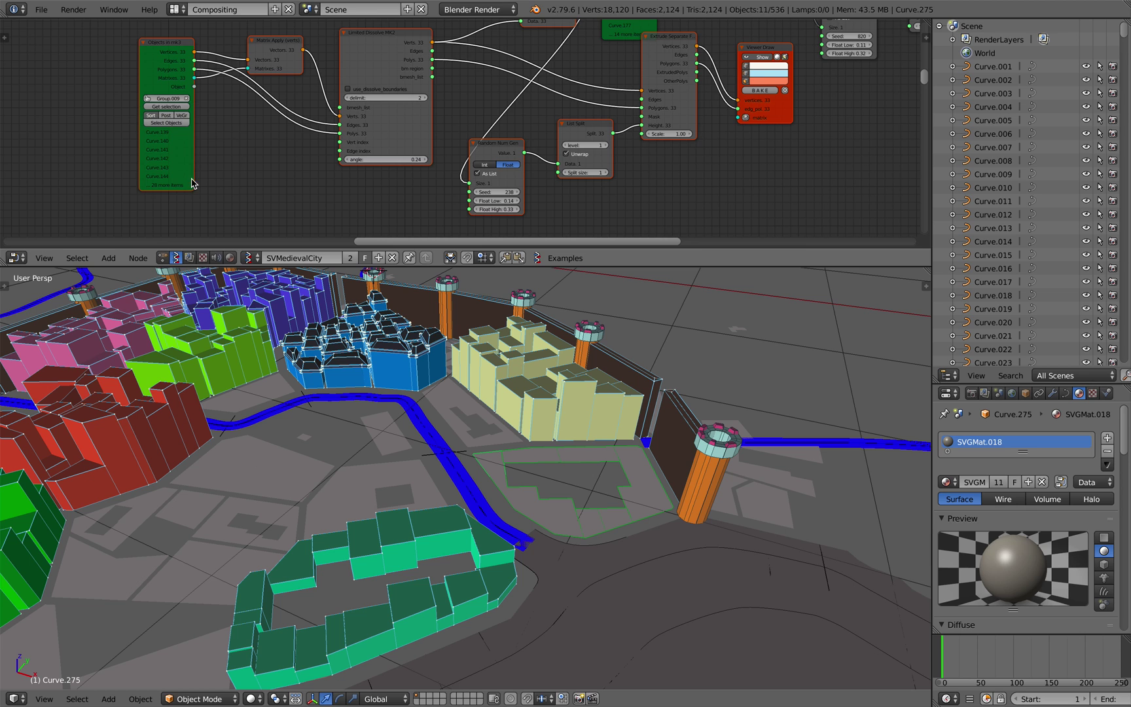
{"action": "left_click", "coordinate": [174, 107]}
- Lower the new district's maximum building height by setting the Random Num Gen's Float High to 0.19
{"action": "middle_click_drag", "start_coordinate": [630, 501], "coordinate": [609, 443]}
{"action": "middle_click_drag", "start_coordinate": [562, 58], "coordinate": [478, 84]}
{"action": "scroll", "coordinate": [478, 91], "scroll_direction": "up", "scroll_amount": 2}
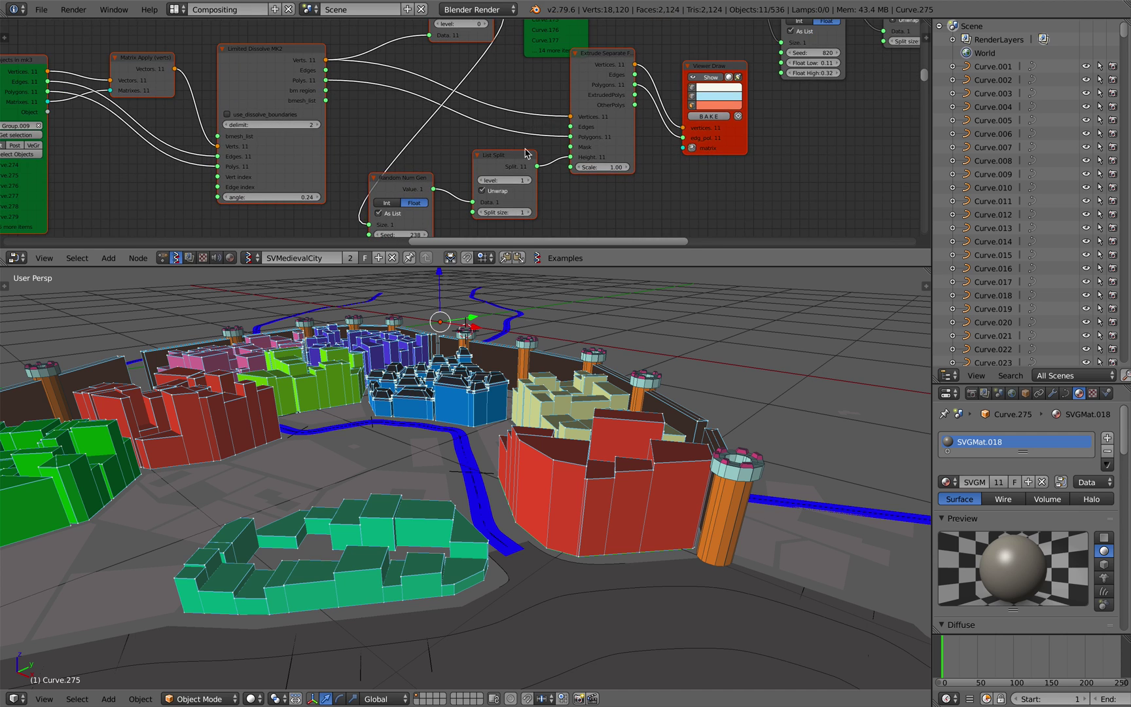
{"action": "middle_click_drag", "start_coordinate": [492, 212], "coordinate": [473, 162]}
{"action": "left_click_drag", "start_coordinate": [381, 204], "coordinate": [362, 205]}
{"action": "middle_click_drag", "start_coordinate": [760, 123], "coordinate": [649, 173]}
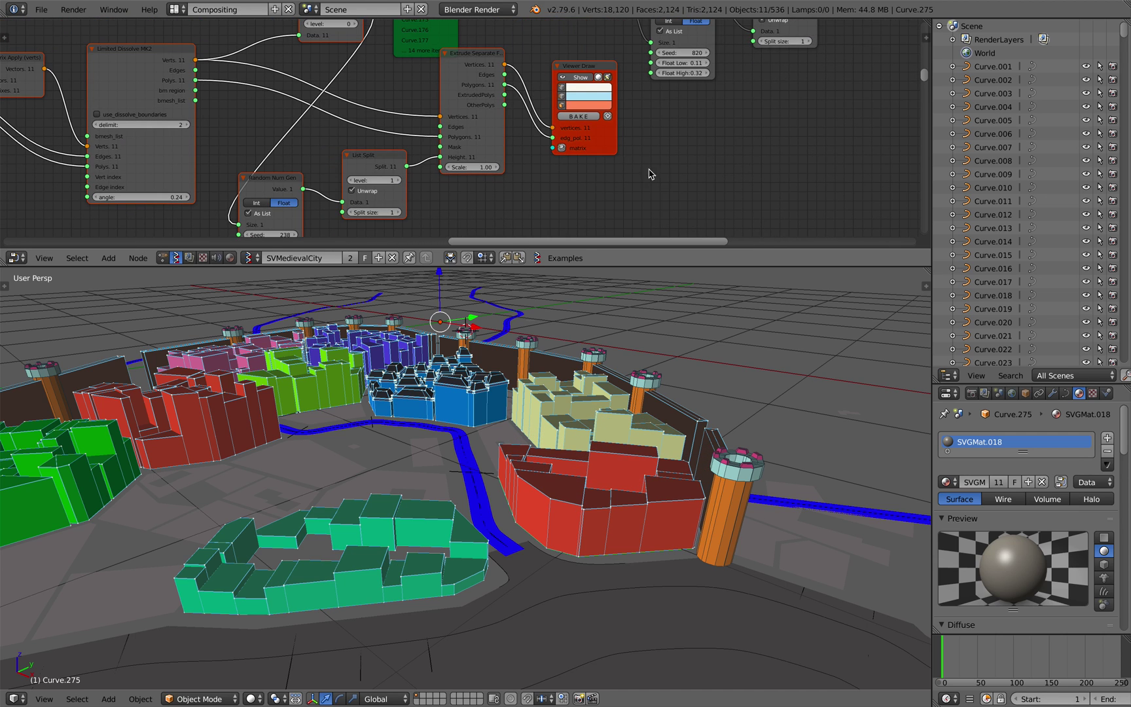
- Change the face colour of the new district's Viewer Draw node to a light turquoise
{"action": "left_click", "coordinate": [596, 106]}
{"action": "left_click_drag", "start_coordinate": [621, 150], "coordinate": [603, 139]}
{"action": "middle_click_drag", "start_coordinate": [625, 290], "coordinate": [649, 432]}
{"action": "middle_click_drag", "start_coordinate": [644, 495], "coordinate": [635, 410]}
{"action": "scroll", "coordinate": [467, 202], "scroll_direction": "up", "scroll_amount": 2}
- Widen the new district's height variation with Float Low 0.09 and Float High 0.21 in the Random Num Gen node
{"action": "middle_click_drag", "start_coordinate": [356, 218], "coordinate": [406, 164]}
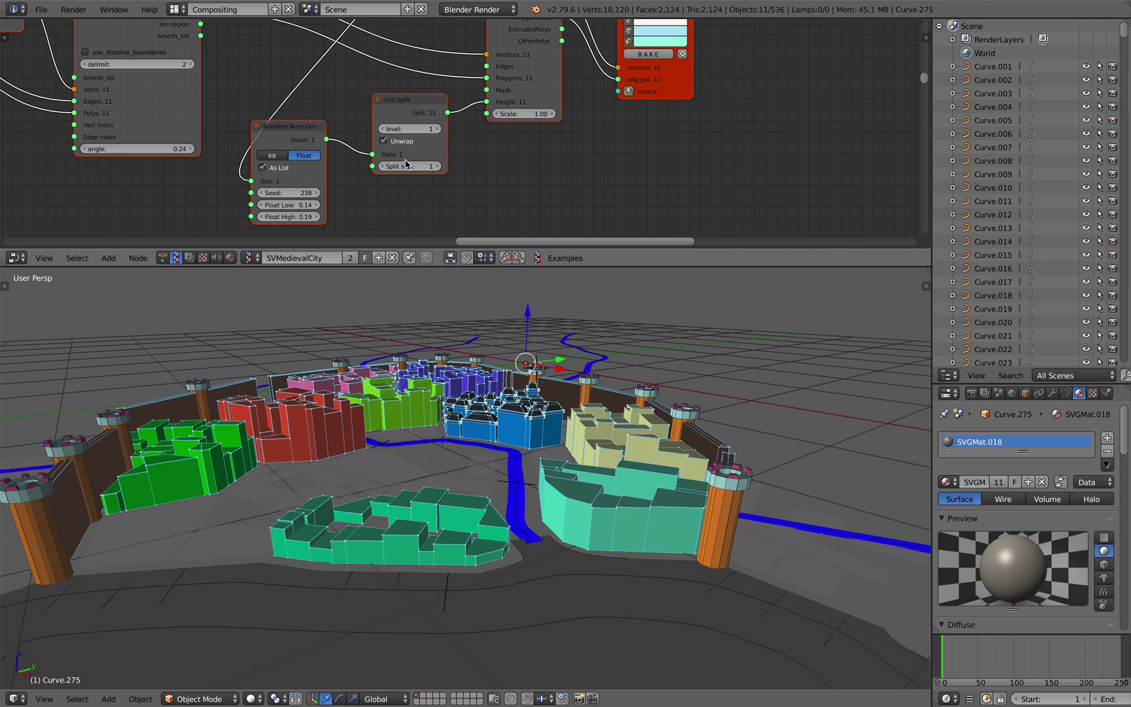
{"action": "left_click_drag", "start_coordinate": [296, 218], "coordinate": [295, 217]}
{"action": "middle_click_drag", "start_coordinate": [589, 366], "coordinate": [419, 340]}
{"action": "left_click_drag", "start_coordinate": [295, 217], "coordinate": [281, 217]}
- Examine the blue district's roofs up close and the new district within the whole walled city
{"action": "middle_click_drag", "start_coordinate": [523, 418], "coordinate": [557, 525]}
{"action": "scroll", "coordinate": [568, 449], "scroll_direction": "down", "scroll_amount": 3}
{"action": "scroll", "coordinate": [557, 524], "scroll_direction": "up", "scroll_amount": 4}
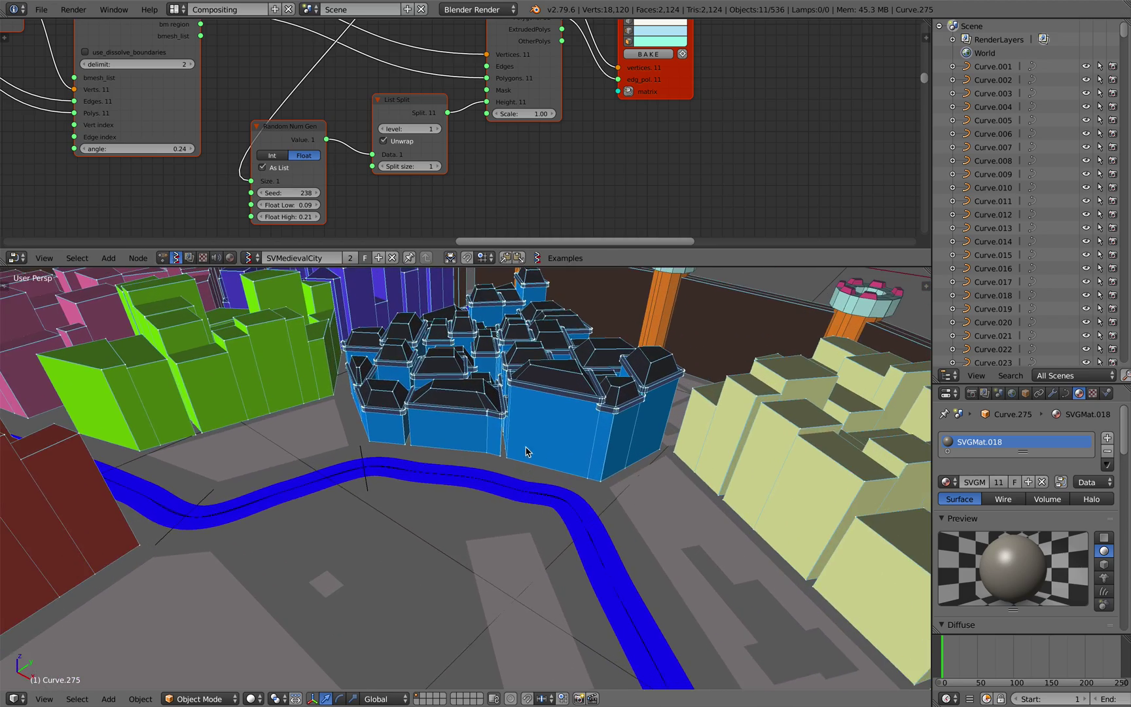
{"action": "middle_click_drag", "start_coordinate": [525, 452], "coordinate": [560, 489], "text": "shift"}
{"action": "middle_click_drag", "start_coordinate": [529, 413], "coordinate": [484, 497]}
{"action": "scroll", "coordinate": [472, 503], "scroll_direction": "down", "scroll_amount": 2}
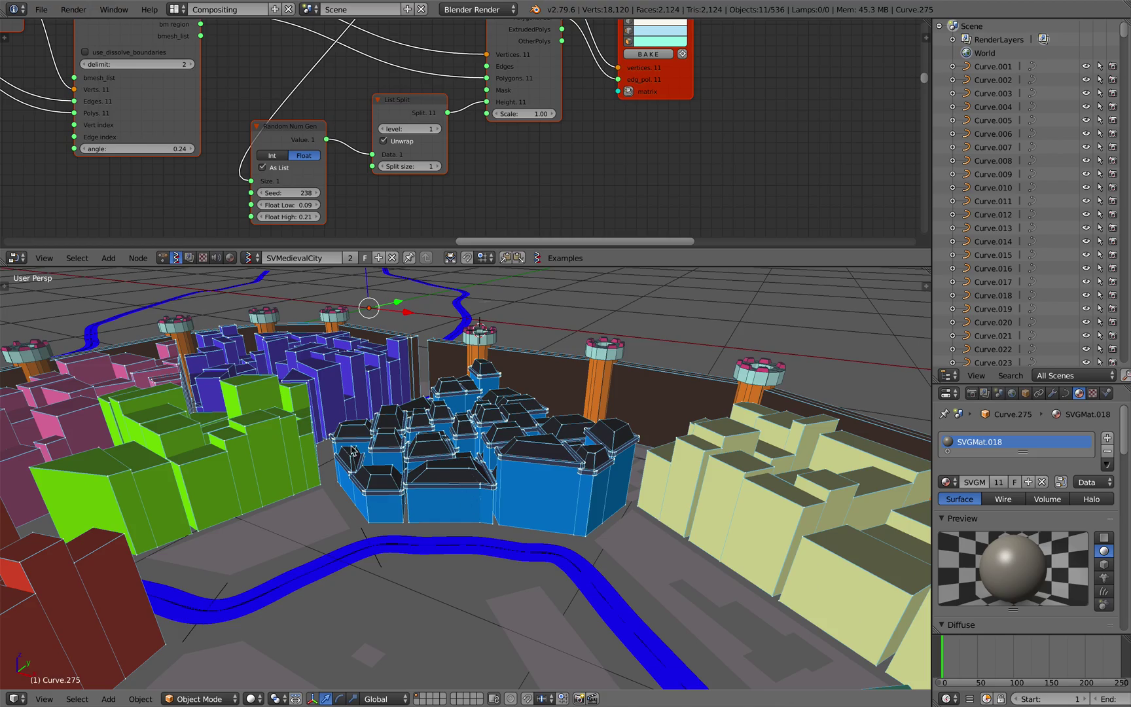
{"action": "scroll", "coordinate": [420, 466], "scroll_direction": "down", "scroll_amount": 7}
{"action": "scroll", "coordinate": [480, 385], "scroll_direction": "up", "scroll_amount": 1}
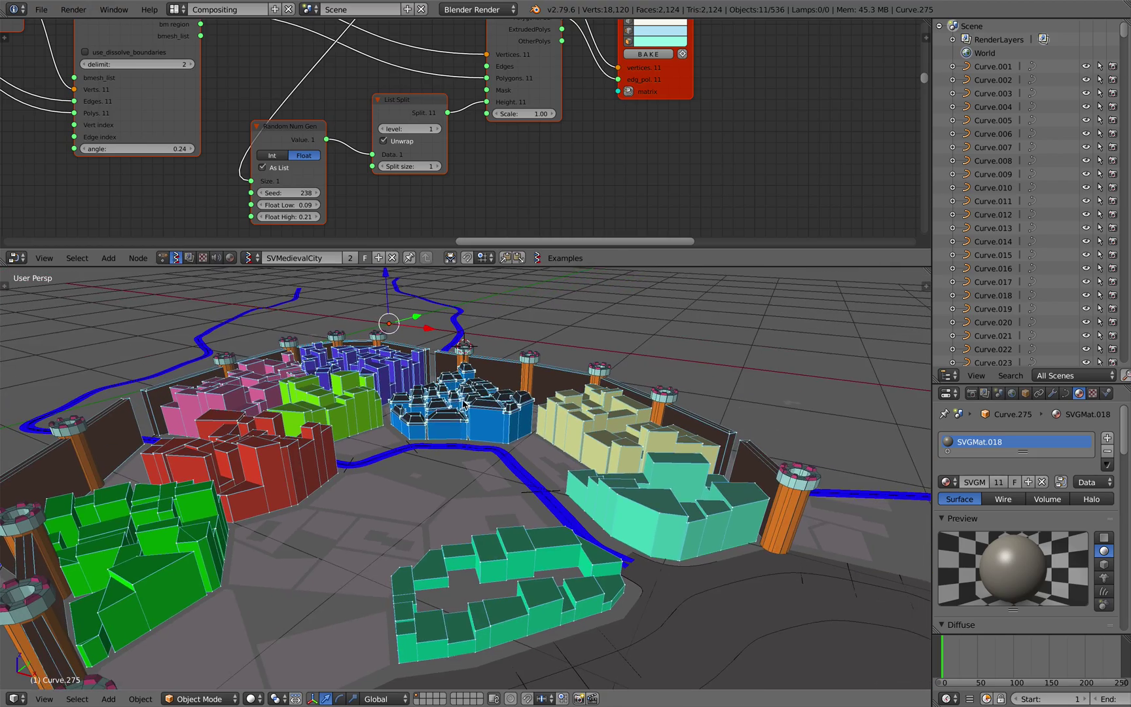
{"action": "middle_click_drag", "start_coordinate": [480, 385], "coordinate": [453, 389]}
- Clear the selection and pick individual unbuilt plots in the middle of the city
{"action": "key", "text": "a"}
{"action": "middle_click_drag", "start_coordinate": [556, 445], "coordinate": [482, 473], "text": "shift"}
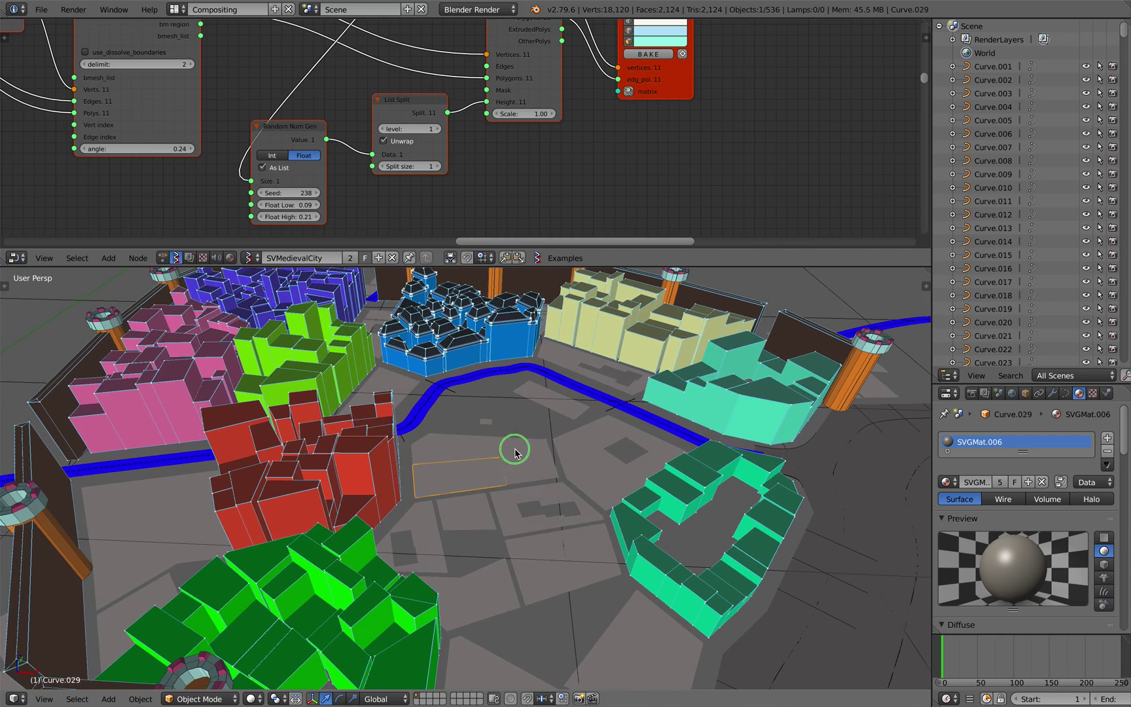
{"action": "right_click", "coordinate": [461, 452]}
{"action": "scroll", "coordinate": [461, 452], "scroll_direction": "down", "scroll_amount": 3}
{"action": "middle_click_drag", "start_coordinate": [594, 464], "coordinate": [562, 504]}
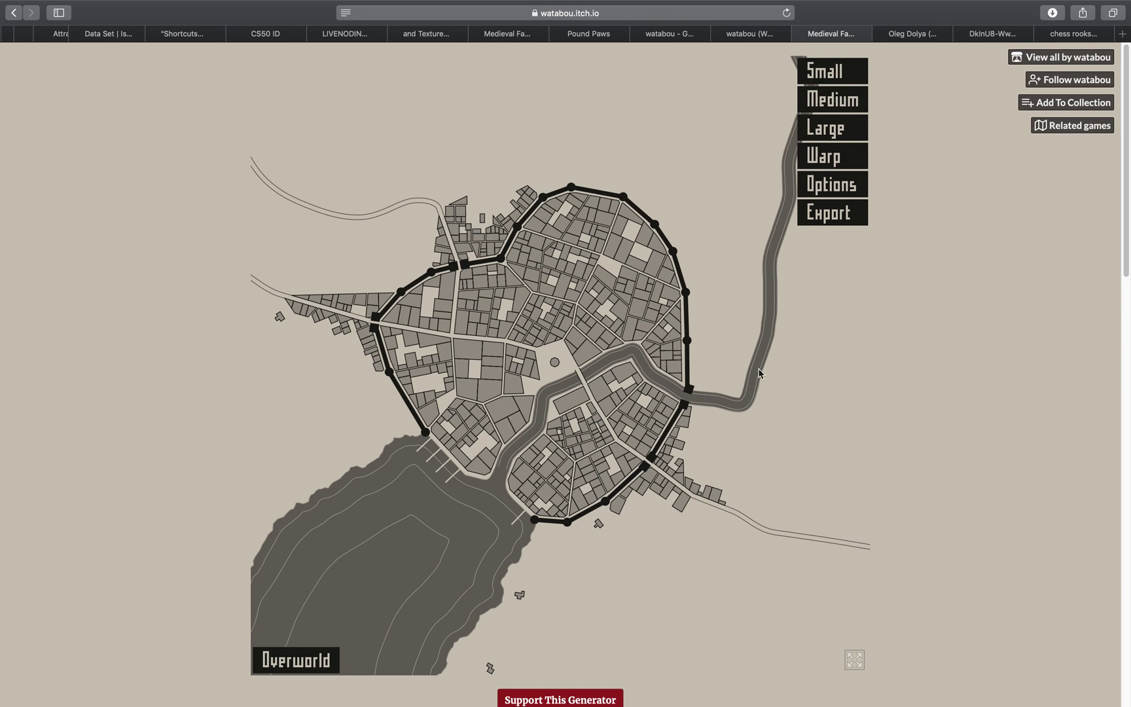
- Switch to the Medieval Fantasy City Generator in the browser and generate several medium cities and a small one
{"action": "left_click", "coordinate": [831, 107]}
{"action": "left_click", "coordinate": [840, 104]}
{"action": "left_click", "coordinate": [843, 105]}
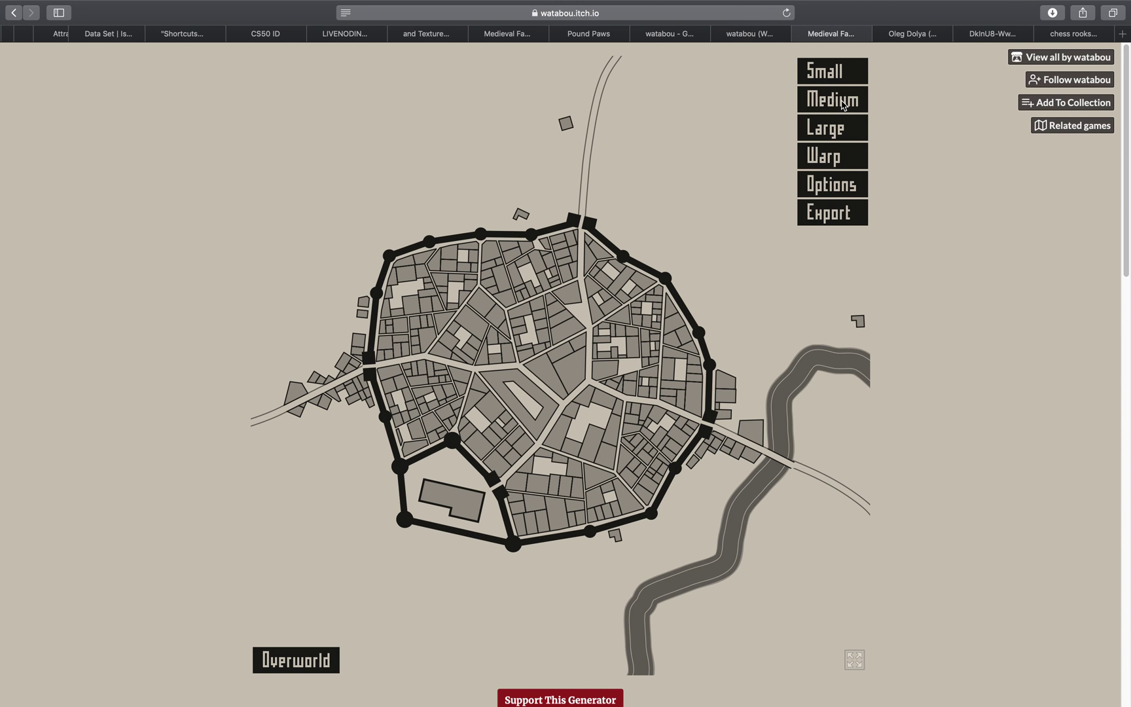
{"action": "left_click", "coordinate": [843, 105]}
{"action": "left_click", "coordinate": [849, 110]}
{"action": "left_click", "coordinate": [848, 76]}
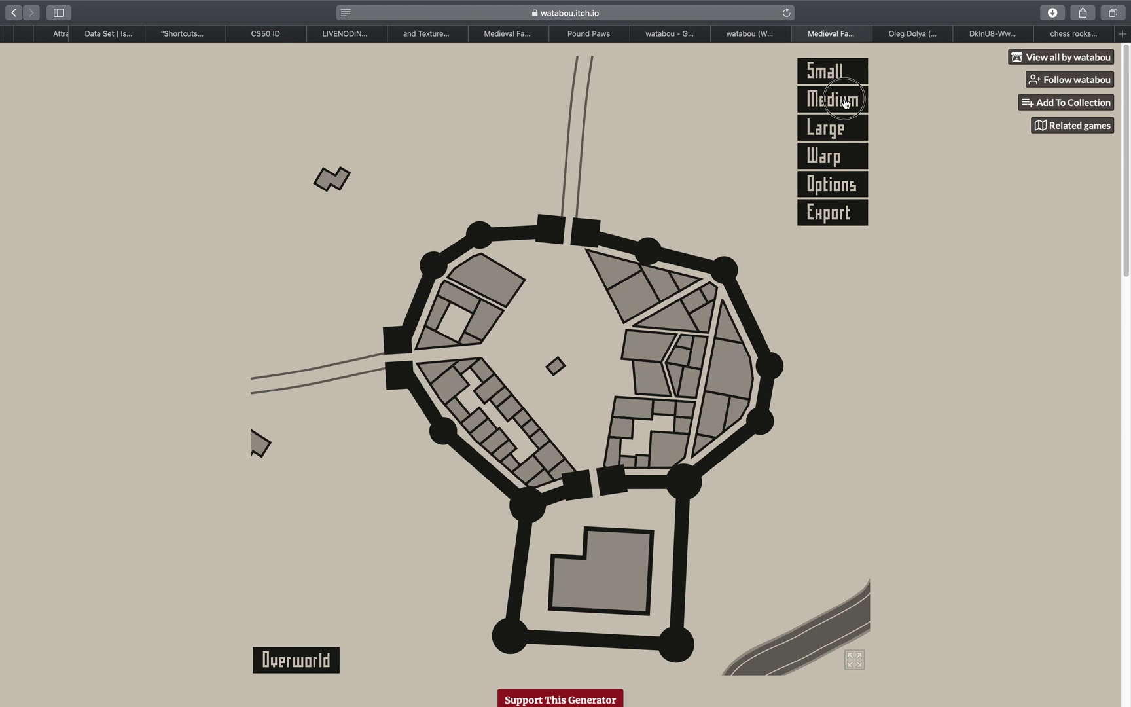
- Generate several large cities in succession to compare their layouts
{"action": "left_click", "coordinate": [845, 130]}
{"action": "left_click", "coordinate": [832, 133]}
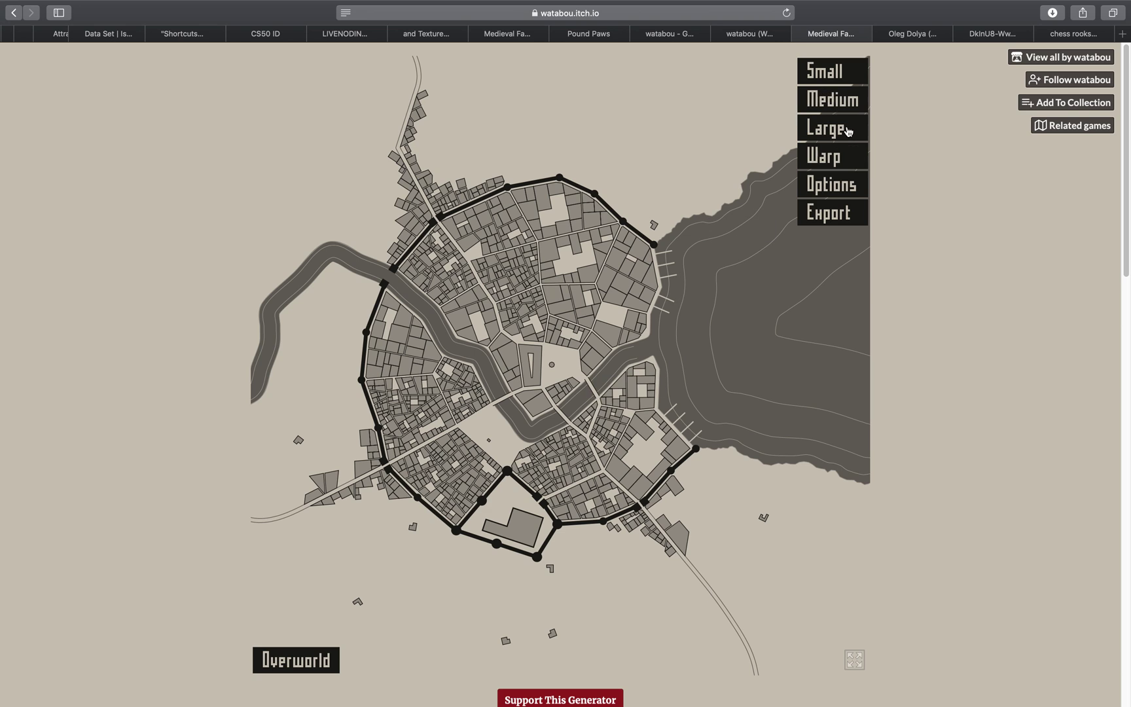
{"action": "left_click", "coordinate": [848, 131]}
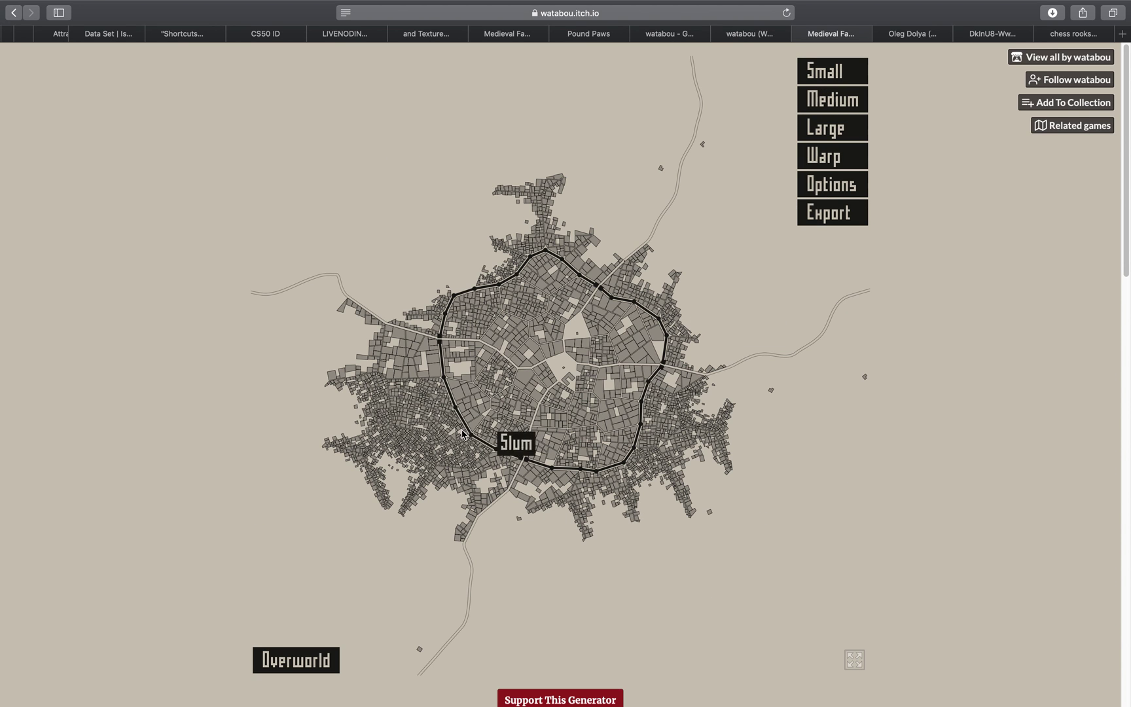
{"action": "left_click", "coordinate": [848, 129]}
{"action": "left_click", "coordinate": [842, 131]}
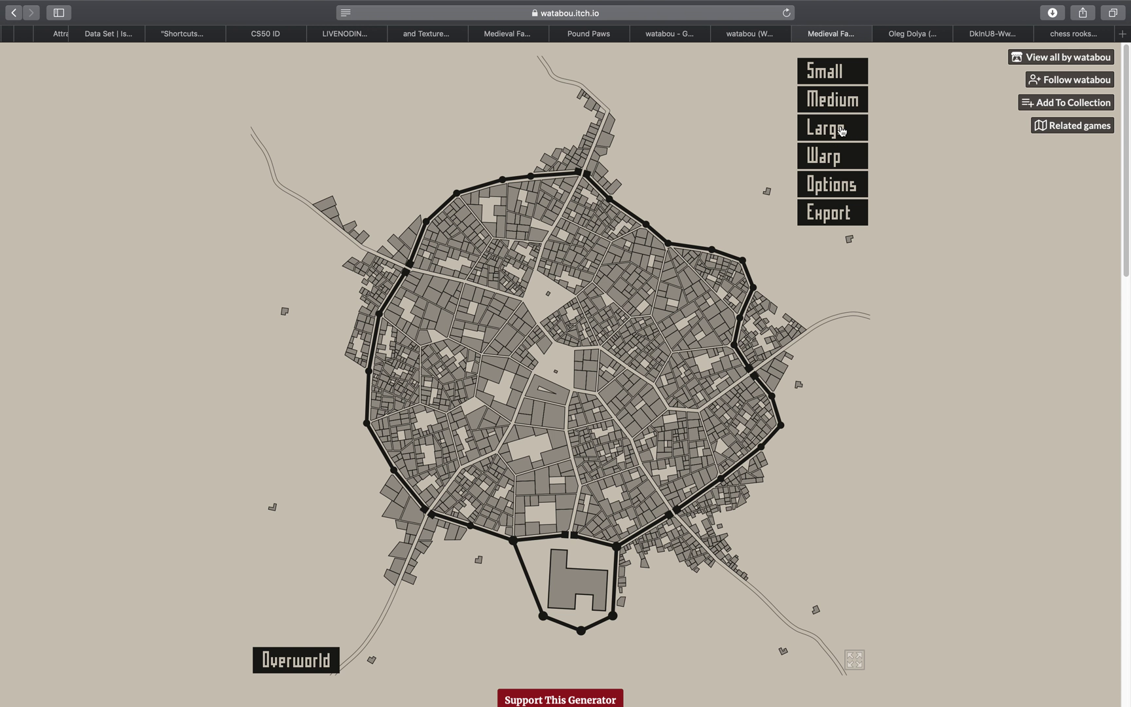
{"action": "left_click", "coordinate": [842, 130]}
{"action": "left_click", "coordinate": [842, 130]}
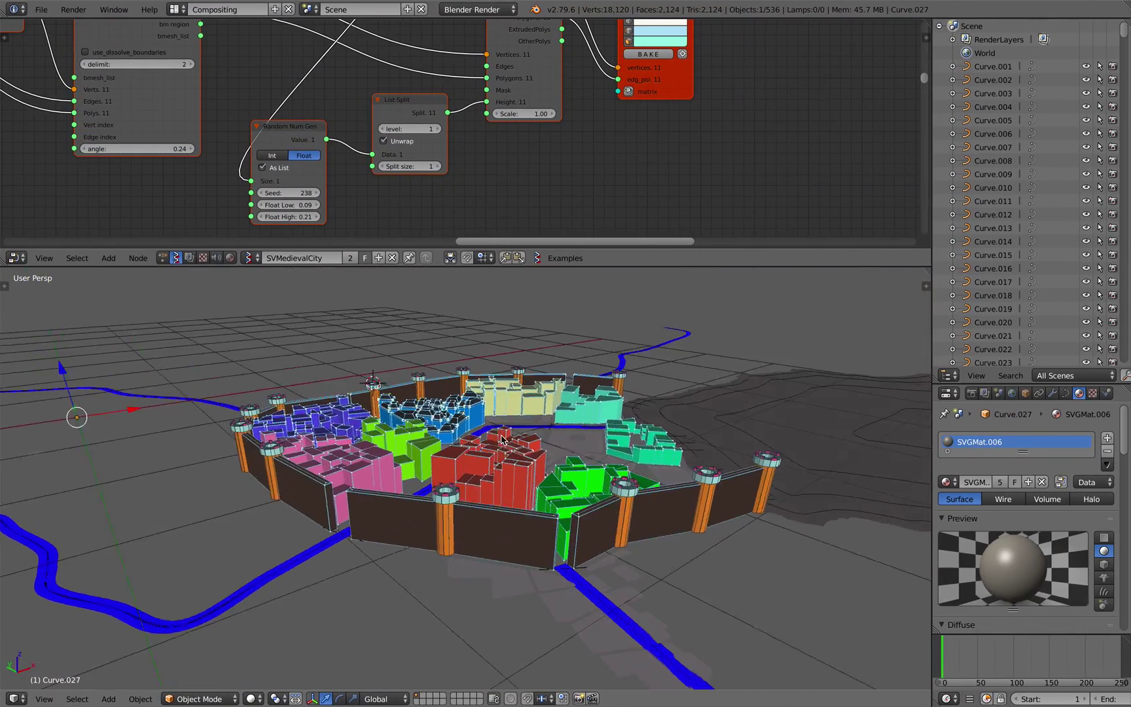
- Switch back to Blender, bring the whole lake into view and select its innermost contour curve
{"action": "scroll", "coordinate": [502, 438], "scroll_direction": "down", "scroll_amount": 6}
{"action": "middle_click_drag", "start_coordinate": [502, 437], "coordinate": [544, 442]}
{"action": "middle_click_drag", "start_coordinate": [633, 415], "coordinate": [435, 475], "text": "shift"}
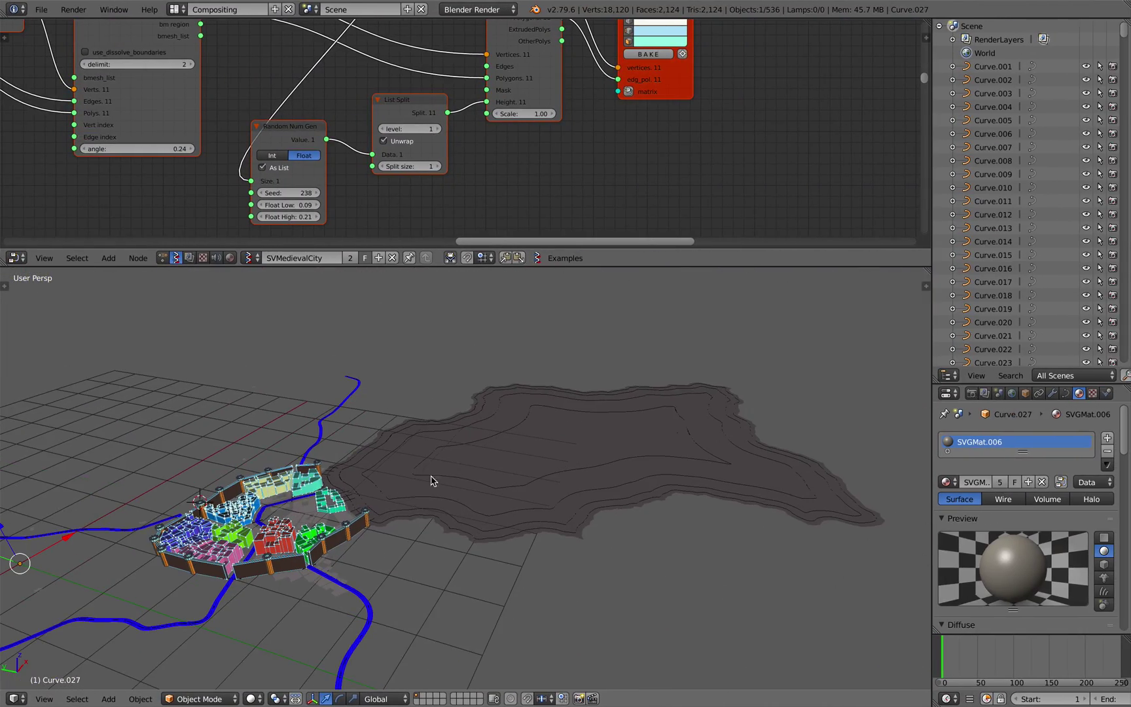
{"action": "right_click", "coordinate": [460, 463]}
{"action": "middle_click_drag", "start_coordinate": [491, 438], "coordinate": [458, 473]}
{"action": "right_click", "coordinate": [558, 383]}
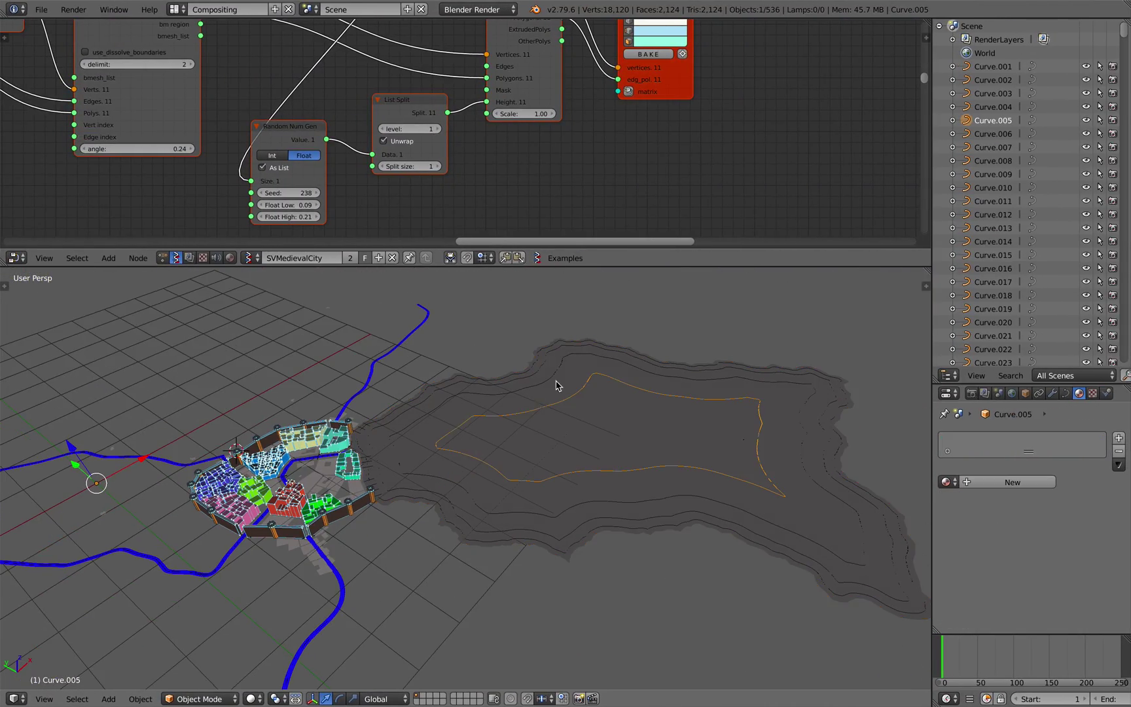
- Examine the lake's nested contour curves and their position beside the walled city from above and from several sides
{"action": "middle_click_drag", "start_coordinate": [530, 418], "coordinate": [493, 430]}
{"action": "scroll", "coordinate": [506, 403], "scroll_direction": "up", "scroll_amount": 3}
{"action": "scroll", "coordinate": [477, 373], "scroll_direction": "down", "scroll_amount": 3}
{"action": "middle_click_drag", "start_coordinate": [628, 314], "coordinate": [603, 367], "text": "shift"}
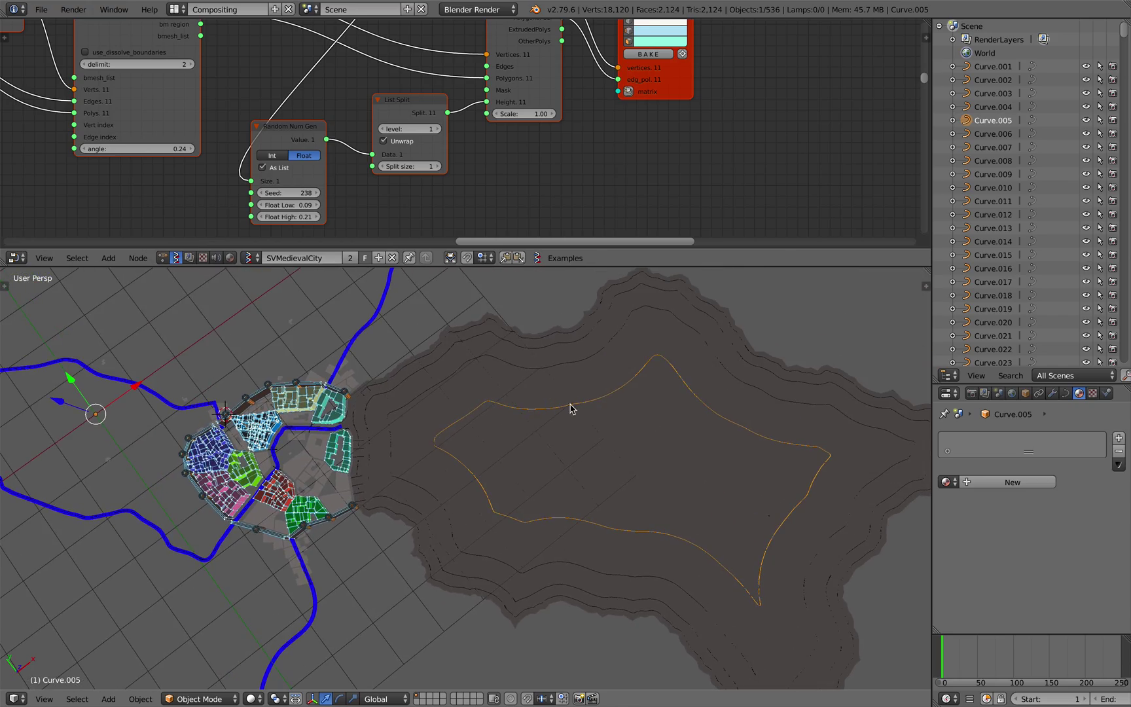
{"action": "middle_click_drag", "start_coordinate": [560, 462], "coordinate": [522, 470]}
{"action": "scroll", "coordinate": [528, 439], "scroll_direction": "up", "scroll_amount": 2}
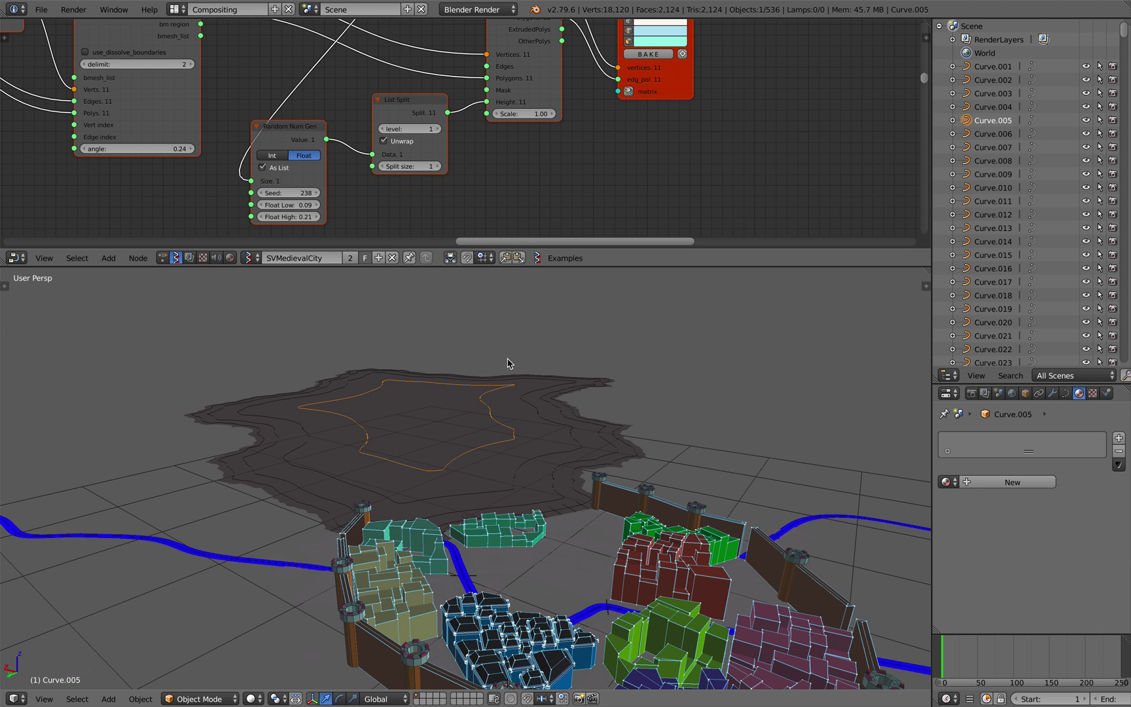
{"action": "scroll", "coordinate": [520, 411], "scroll_direction": "down", "scroll_amount": 3}
{"action": "middle_click_drag", "start_coordinate": [520, 412], "coordinate": [545, 471]}
{"action": "scroll", "coordinate": [545, 472], "scroll_direction": "up", "scroll_amount": 3}
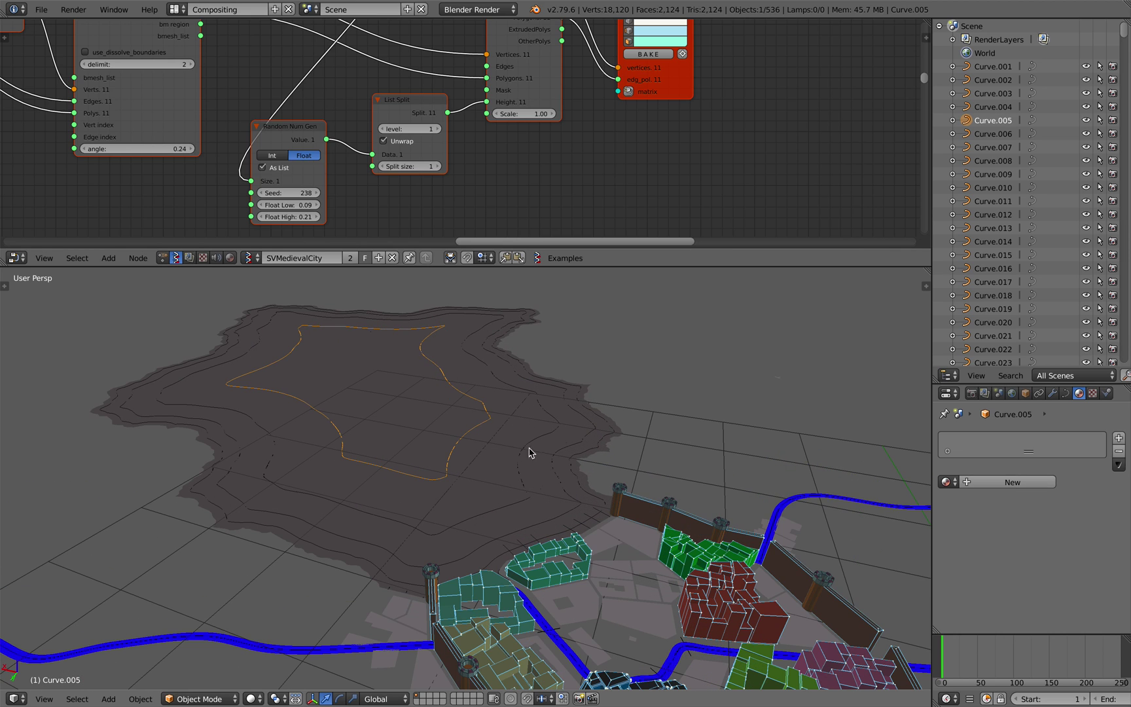
{"action": "scroll", "coordinate": [500, 440], "scroll_direction": "down", "scroll_amount": 4}
{"action": "scroll", "coordinate": [399, 468], "scroll_direction": "up", "scroll_amount": 2}
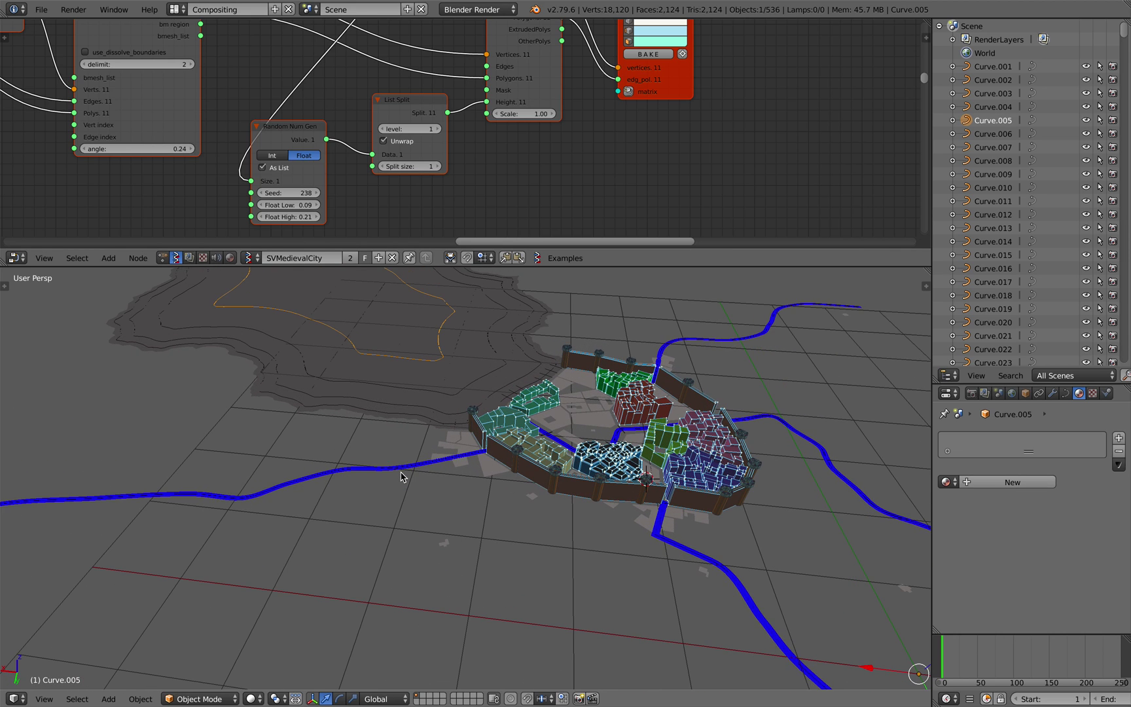
{"action": "middle_click_drag", "start_coordinate": [386, 487], "coordinate": [501, 413]}
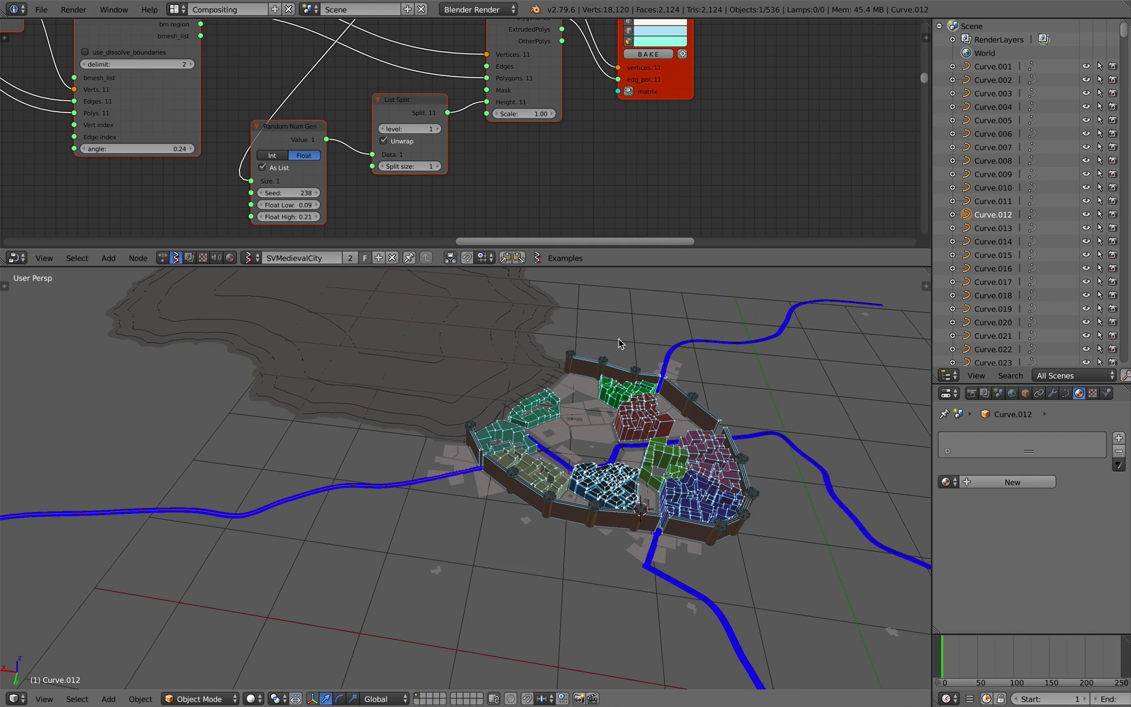
- Select the lake's outermost curve and all visible objects linked to it by Material
{"action": "middle_click_drag", "start_coordinate": [295, 481], "coordinate": [314, 524]}
{"action": "scroll", "coordinate": [450, 439], "scroll_direction": "up", "scroll_amount": 3}
{"action": "middle_click_drag", "start_coordinate": [589, 517], "coordinate": [520, 443], "text": "shift"}
{"action": "middle_click_drag", "start_coordinate": [461, 497], "coordinate": [538, 454]}
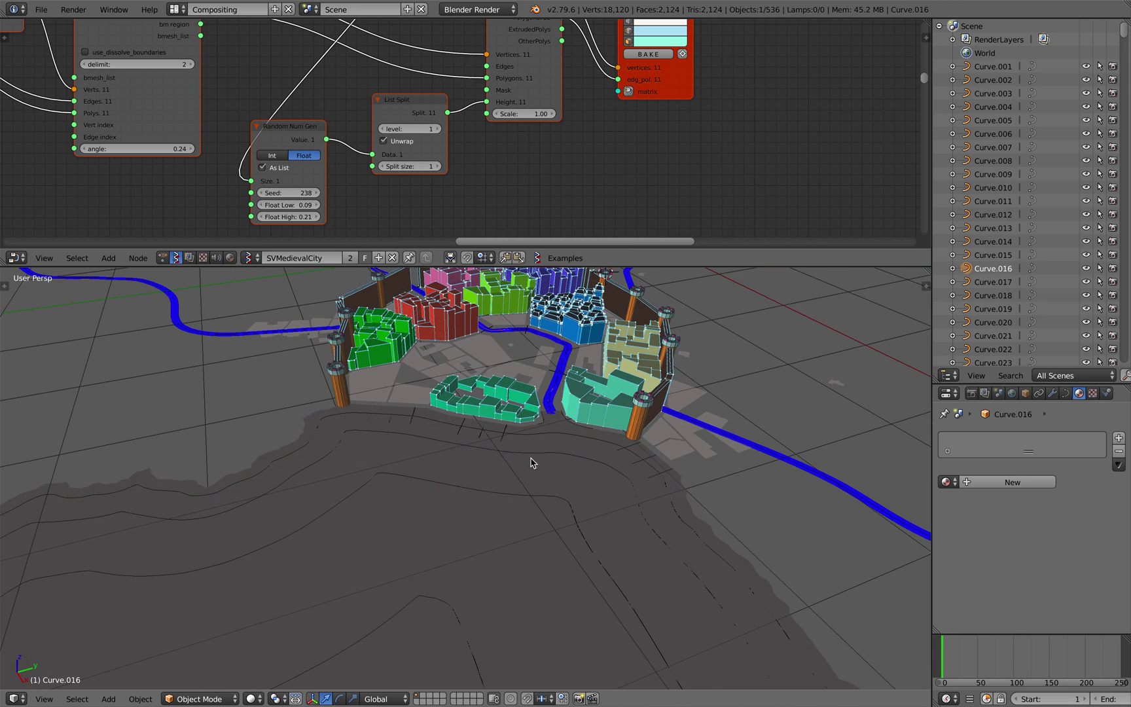
{"action": "scroll", "coordinate": [496, 492], "scroll_direction": "up", "scroll_amount": 4}
{"action": "right_click", "coordinate": [503, 487]}
{"action": "scroll", "coordinate": [501, 494], "scroll_direction": "down", "scroll_amount": 5}
{"action": "middle_click_drag", "start_coordinate": [499, 496], "coordinate": [475, 520]}
{"action": "middle_click_drag", "start_coordinate": [556, 517], "coordinate": [580, 484]}
{"action": "key", "text": "shift+l"}
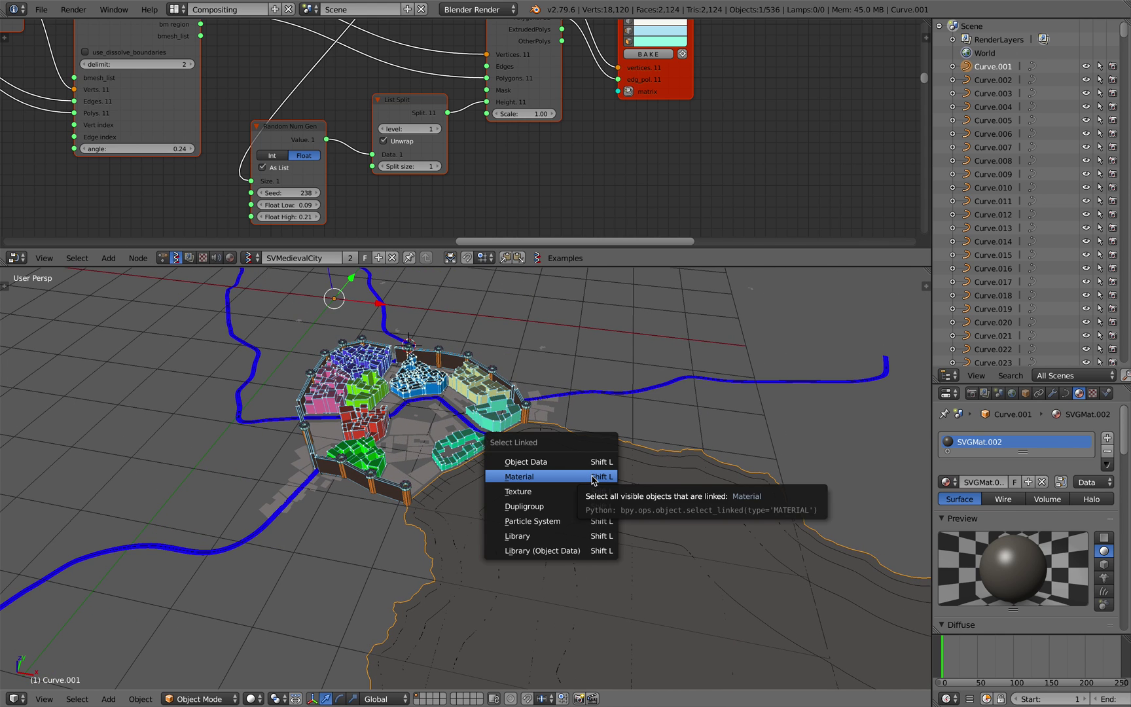
{"action": "left_click", "coordinate": [592, 477]}
{"action": "middle_click_drag", "start_coordinate": [592, 476], "coordinate": [575, 433], "text": "shift"}
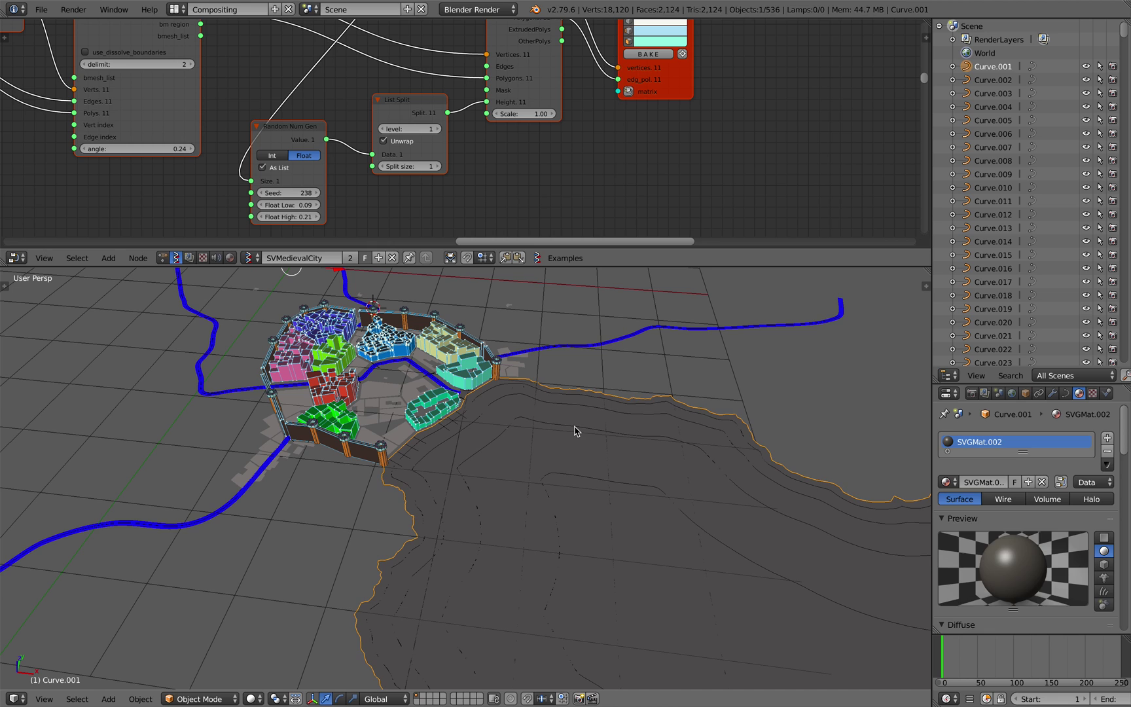
- Check the lake's second contour curve, reselect the outermost one and set its material's diffuse colour to dark sea blue
{"action": "right_click", "coordinate": [575, 431]}
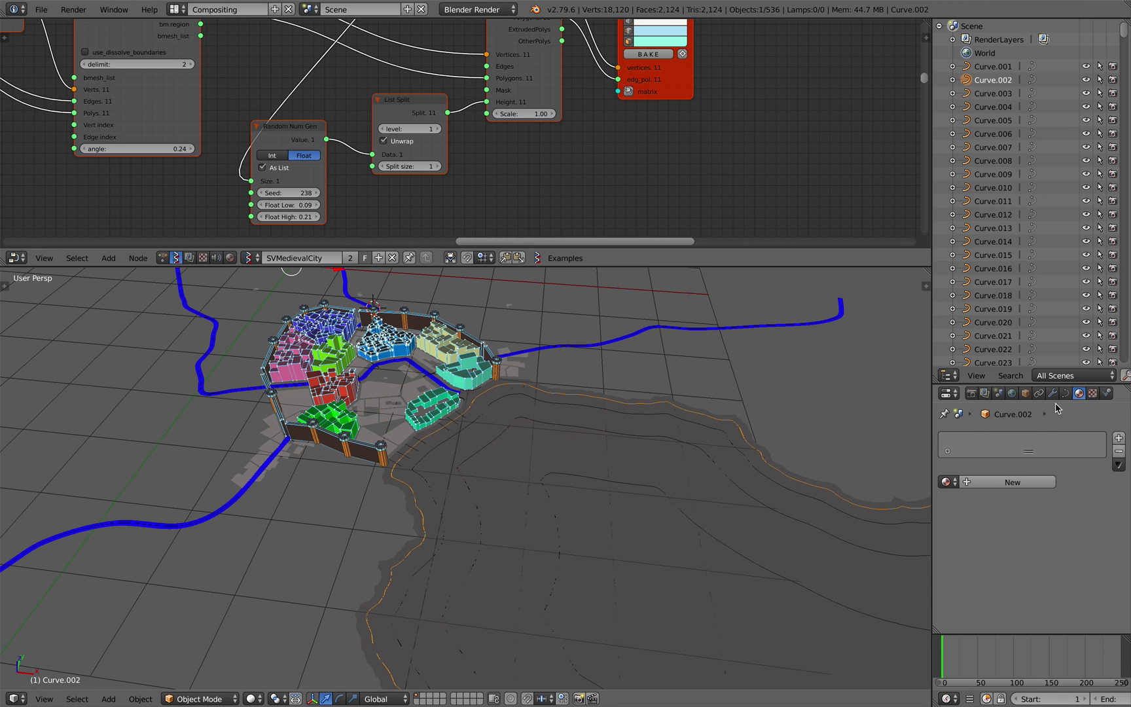
{"action": "right_click", "coordinate": [628, 432]}
{"action": "middle_click_drag", "start_coordinate": [611, 442], "coordinate": [808, 517]}
{"action": "scroll", "coordinate": [1041, 579], "scroll_direction": "down", "scroll_amount": 3}
{"action": "scroll", "coordinate": [1021, 563], "scroll_direction": "down", "scroll_amount": 1}
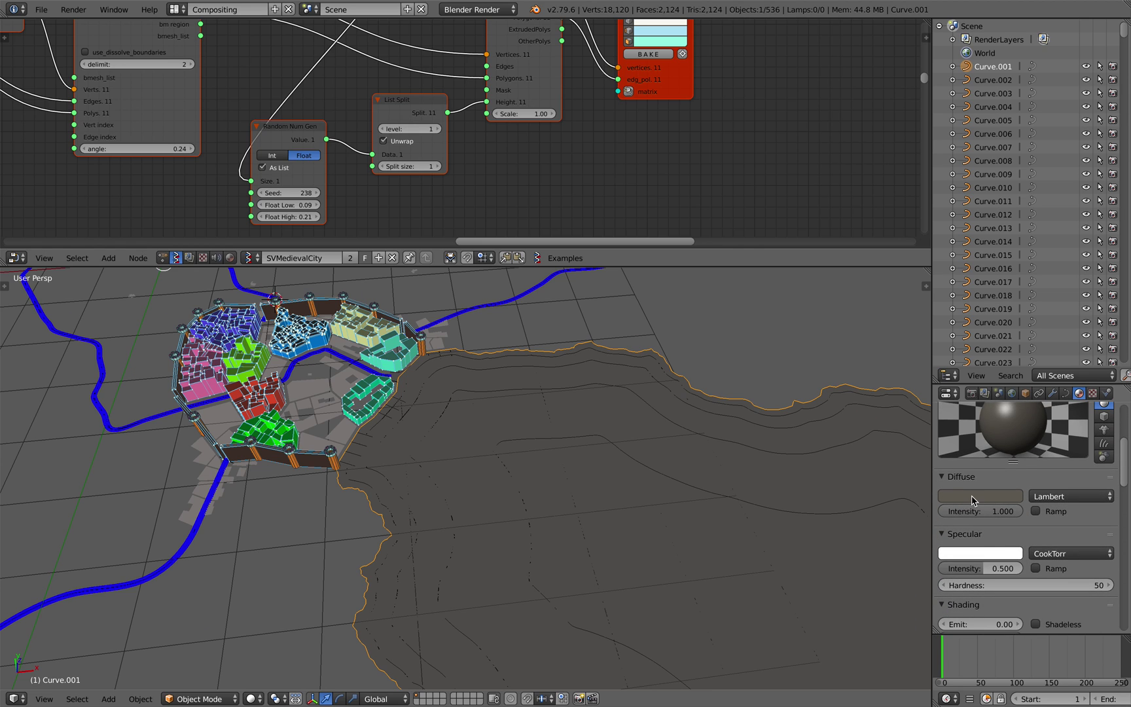
{"action": "left_click", "coordinate": [975, 497]}
{"action": "left_click", "coordinate": [985, 338]}
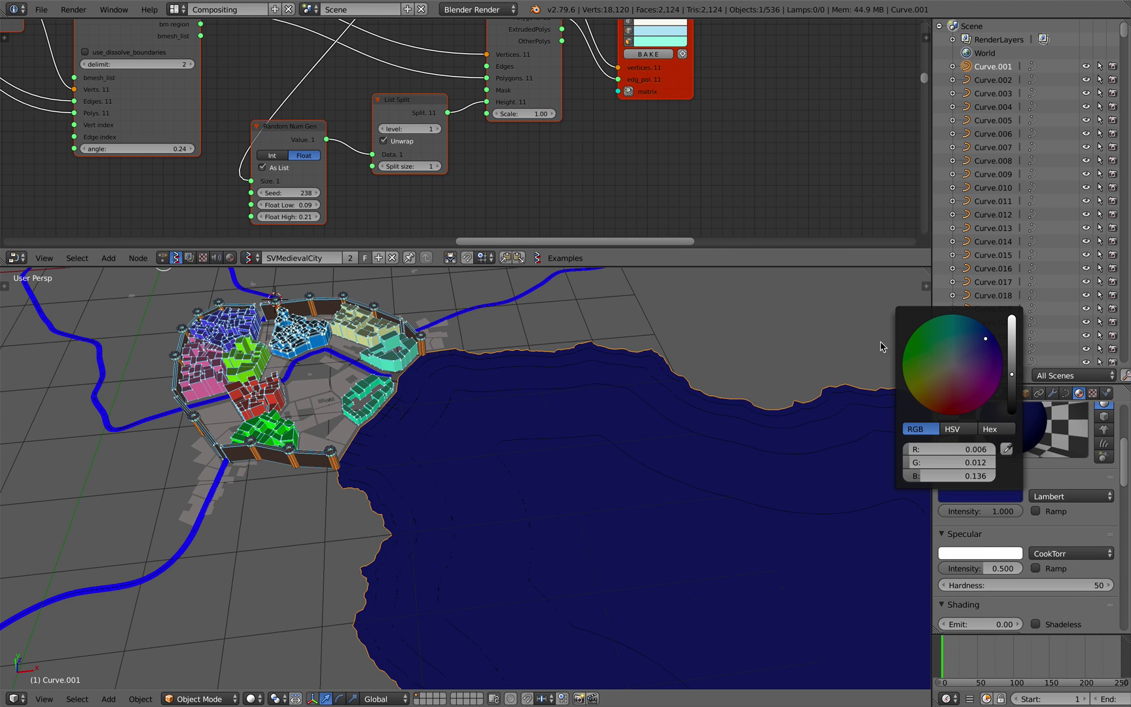
{"action": "left_click", "coordinate": [985, 496]}
{"action": "left_click", "coordinate": [961, 349]}
- Inspect where the central blue path meets the lake inside the city and save the file over the existing one
{"action": "middle_click_drag", "start_coordinate": [550, 451], "coordinate": [572, 455]}
{"action": "middle_click_drag", "start_coordinate": [383, 408], "coordinate": [536, 420], "text": "shift"}
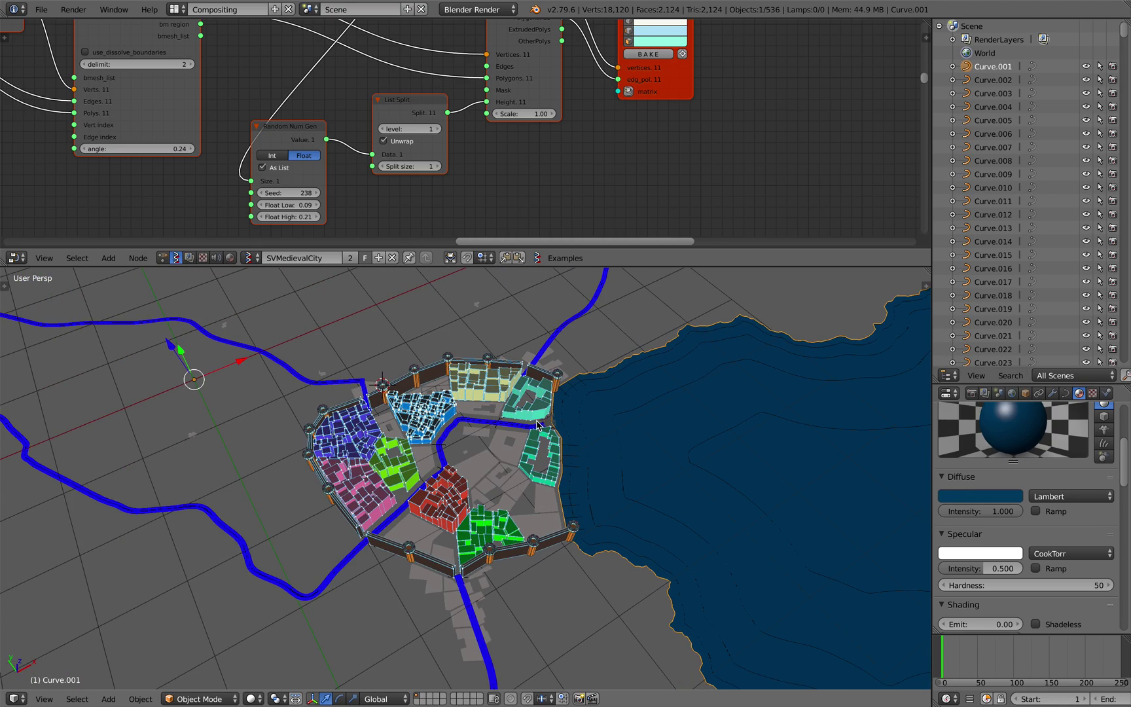
{"action": "middle_click_drag", "start_coordinate": [419, 439], "coordinate": [409, 507]}
{"action": "scroll", "coordinate": [409, 508], "scroll_direction": "up", "scroll_amount": 5}
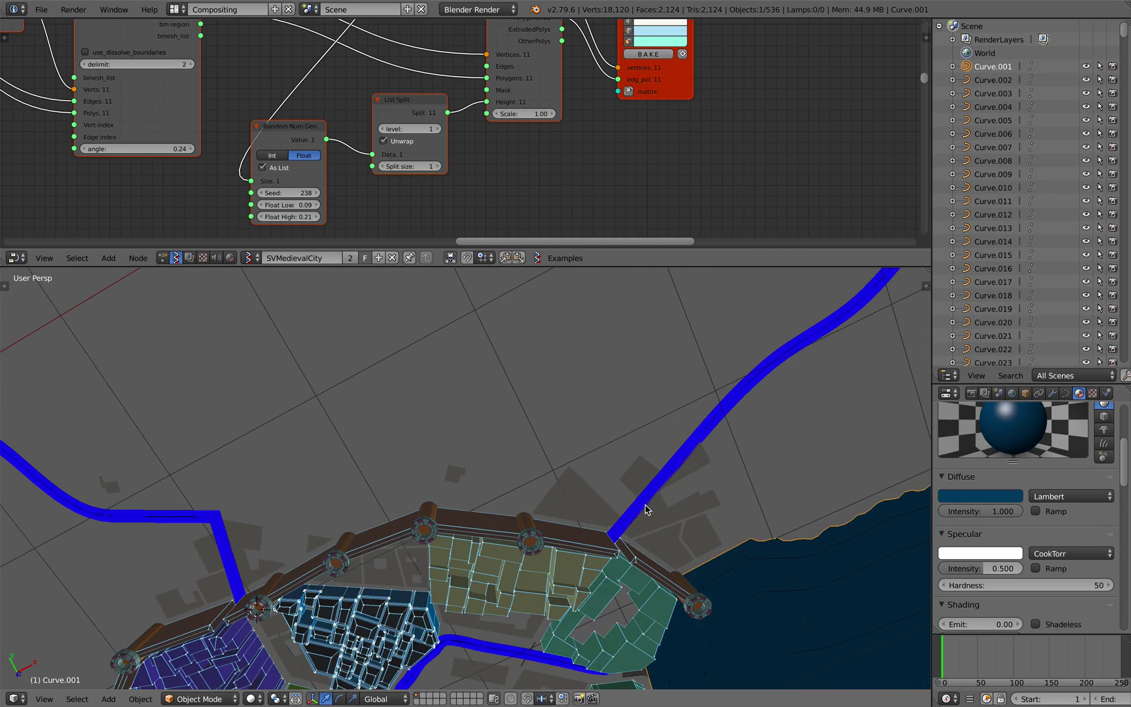
{"action": "middle_click_drag", "start_coordinate": [644, 504], "coordinate": [577, 509]}
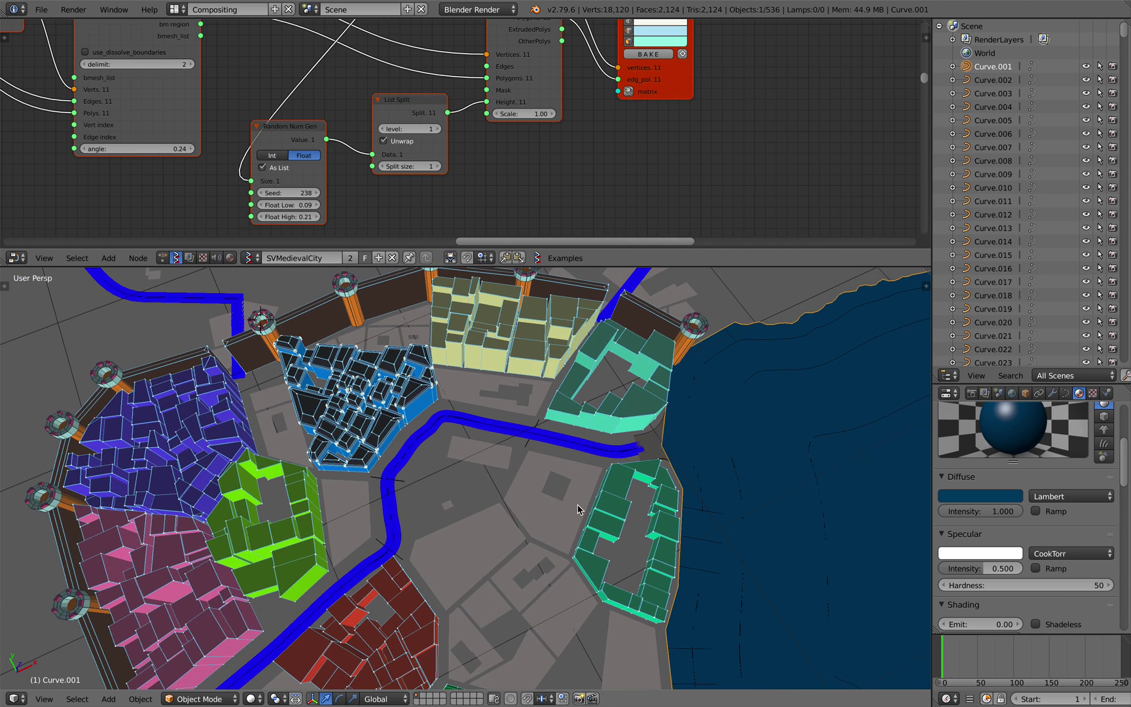
{"action": "right_click", "coordinate": [528, 442]}
{"action": "middle_click_drag", "start_coordinate": [529, 455], "coordinate": [522, 458]}
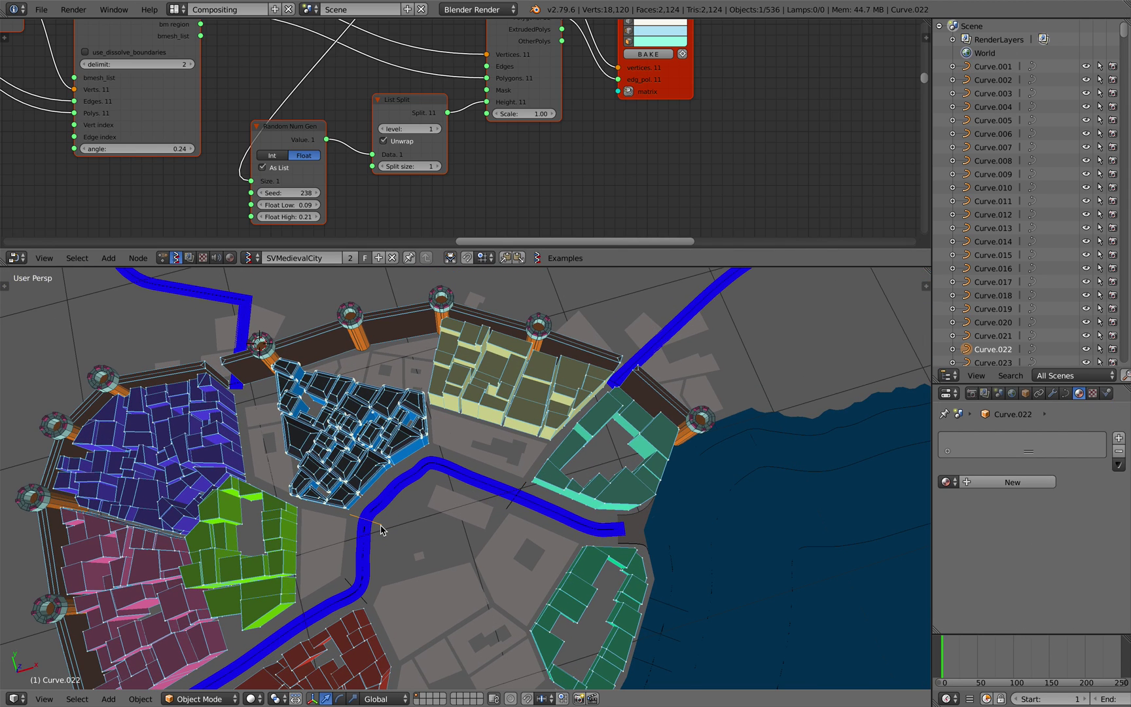
{"action": "middle_click_drag", "start_coordinate": [397, 520], "coordinate": [454, 484], "text": "shift"}
{"action": "key", "text": "ctrl+s"}
{"action": "left_click", "coordinate": [454, 484]}
- Look through the SVMedievalCity node tree, covering the wall, tower and district node groups, to find the blue path's group
{"action": "scroll", "coordinate": [458, 130], "scroll_direction": "down", "scroll_amount": 8}
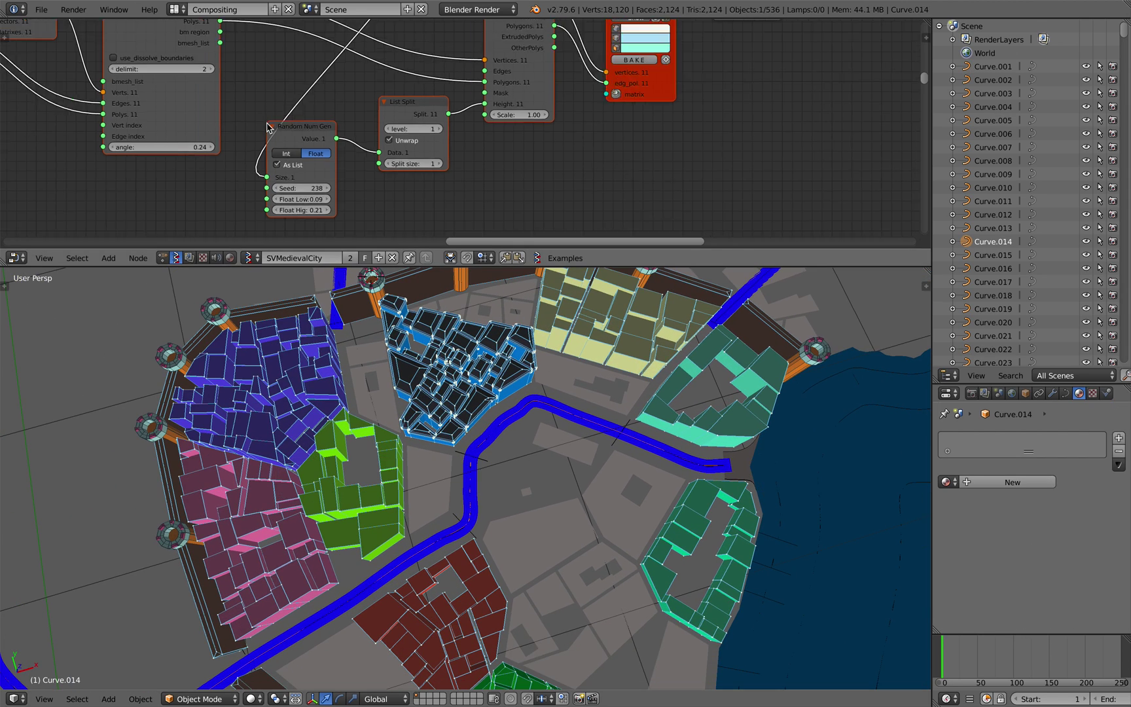
{"action": "middle_click_drag", "start_coordinate": [458, 131], "coordinate": [561, 158]}
{"action": "scroll", "coordinate": [450, 401], "scroll_direction": "down", "scroll_amount": 6}
{"action": "middle_click_drag", "start_coordinate": [465, 424], "coordinate": [437, 413]}
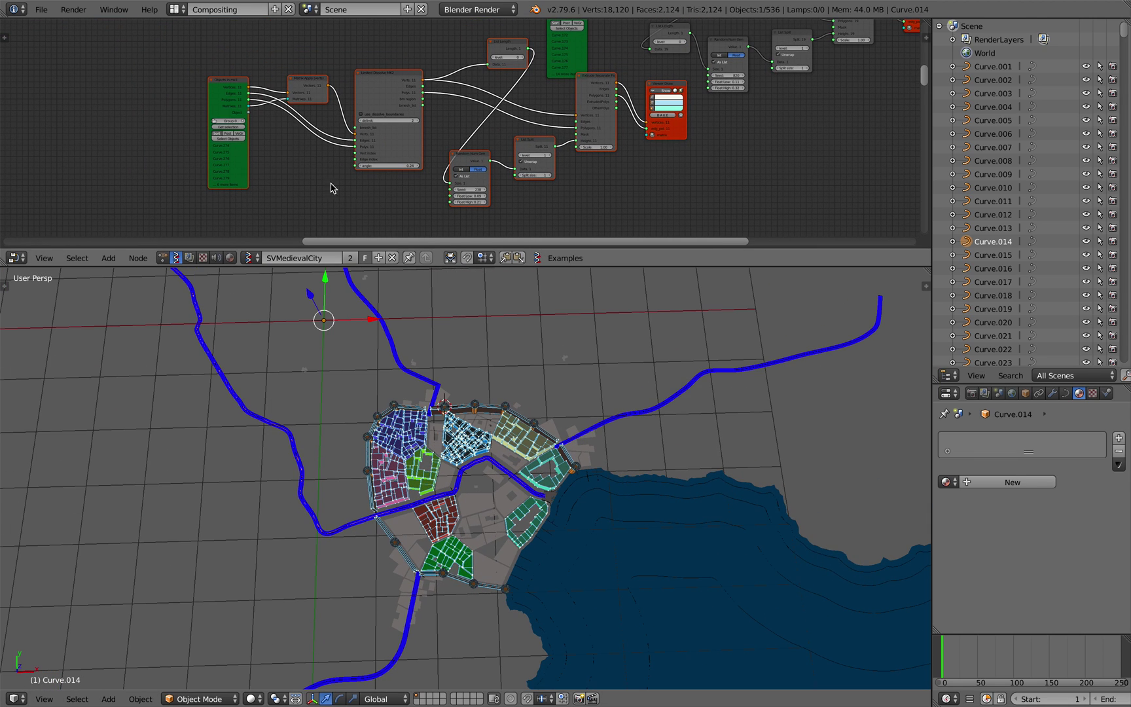
{"action": "middle_click_drag", "start_coordinate": [349, 169], "coordinate": [386, 186]}
{"action": "scroll", "coordinate": [392, 187], "scroll_direction": "down", "scroll_amount": 8}
{"action": "middle_click_drag", "start_coordinate": [475, 189], "coordinate": [382, 194]}
{"action": "scroll", "coordinate": [382, 194], "scroll_direction": "up", "scroll_amount": 4}
{"action": "middle_click_drag", "start_coordinate": [449, 30], "coordinate": [318, 181]}
{"action": "middle_click_drag", "start_coordinate": [103, 164], "coordinate": [498, 76]}
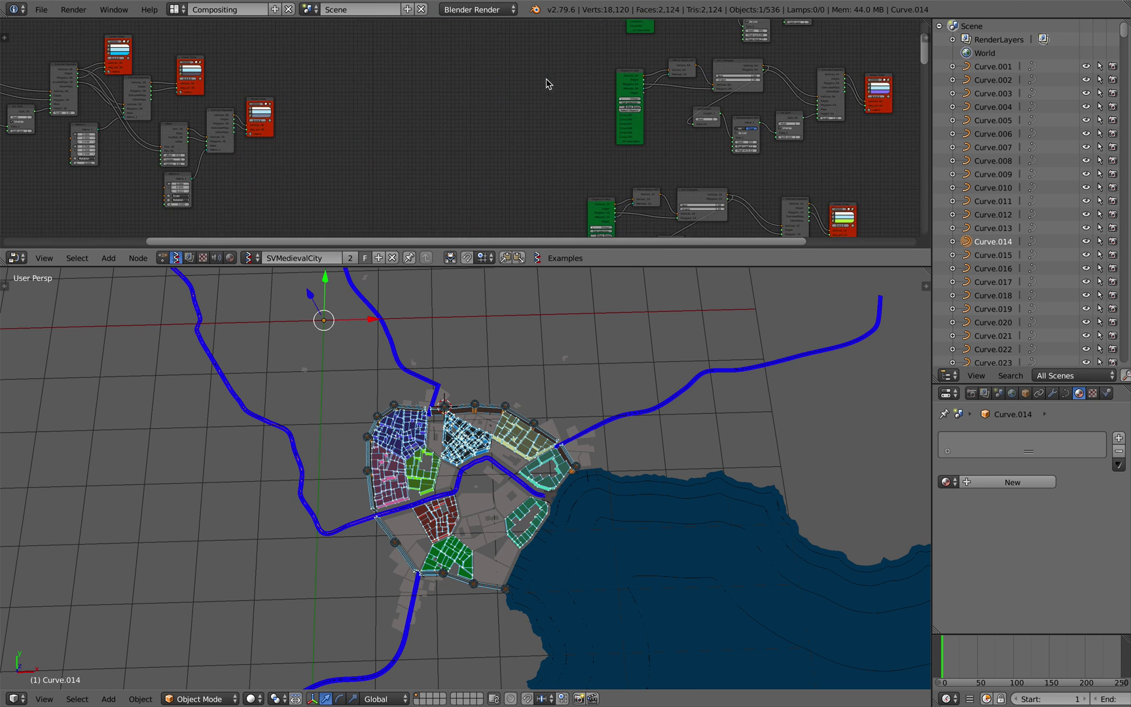
{"action": "scroll", "coordinate": [497, 76], "scroll_direction": "down", "scroll_amount": 5}
{"action": "middle_click_drag", "start_coordinate": [419, 60], "coordinate": [500, 43]}
{"action": "middle_click_drag", "start_coordinate": [413, 232], "coordinate": [421, 68]}
{"action": "middle_click_drag", "start_coordinate": [515, 98], "coordinate": [432, 45]}
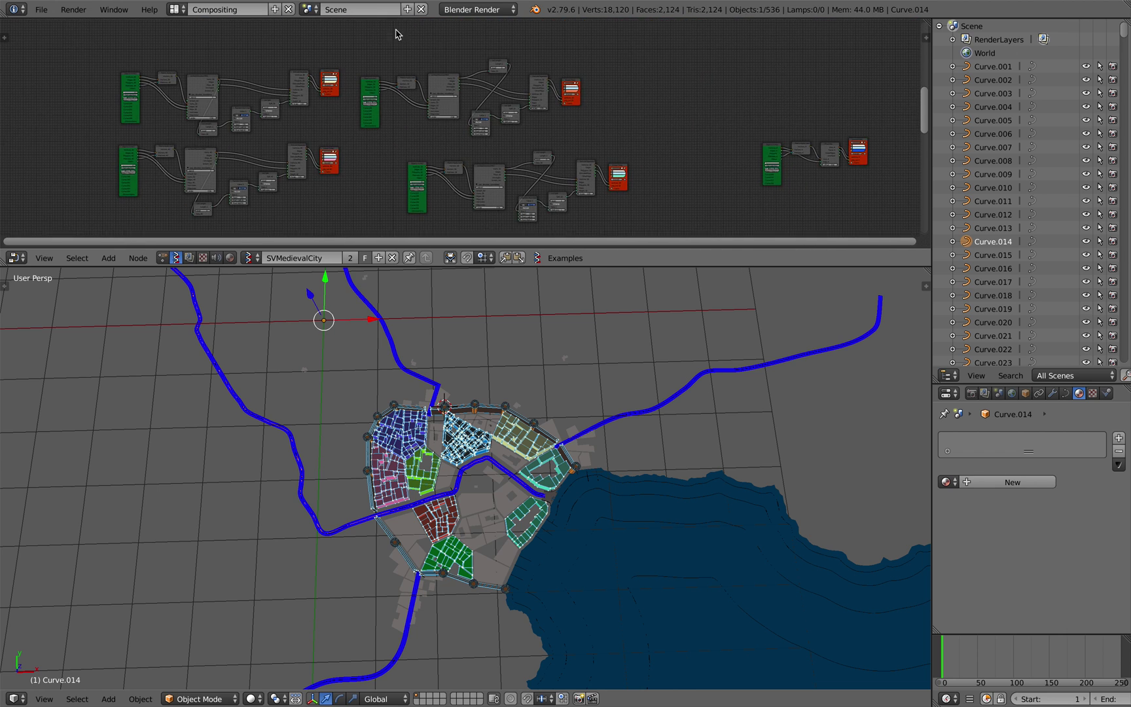
- Set the blue path group's Offset line to 0.17 and duplicate the whole node group below the original
{"action": "middle_click_drag", "start_coordinate": [503, 144], "coordinate": [289, 164]}
{"action": "scroll", "coordinate": [558, 184], "scroll_direction": "up", "scroll_amount": 5}
{"action": "scroll", "coordinate": [557, 179], "scroll_direction": "up", "scroll_amount": 6}
{"action": "scroll", "coordinate": [438, 155], "scroll_direction": "up", "scroll_amount": 3}
{"action": "mouse_move", "coordinate": [558, 179]}
{"action": "middle_mouse_down"}
{"action": "mouse_move", "coordinate": [438, 154]}
{"action": "mouse_move", "coordinate": [416, 133]}
{"action": "middle_mouse_up"}
{"action": "scroll", "coordinate": [416, 132], "scroll_direction": "up", "scroll_amount": 3}
{"action": "left_click_drag", "start_coordinate": [489, 164], "coordinate": [525, 164]}
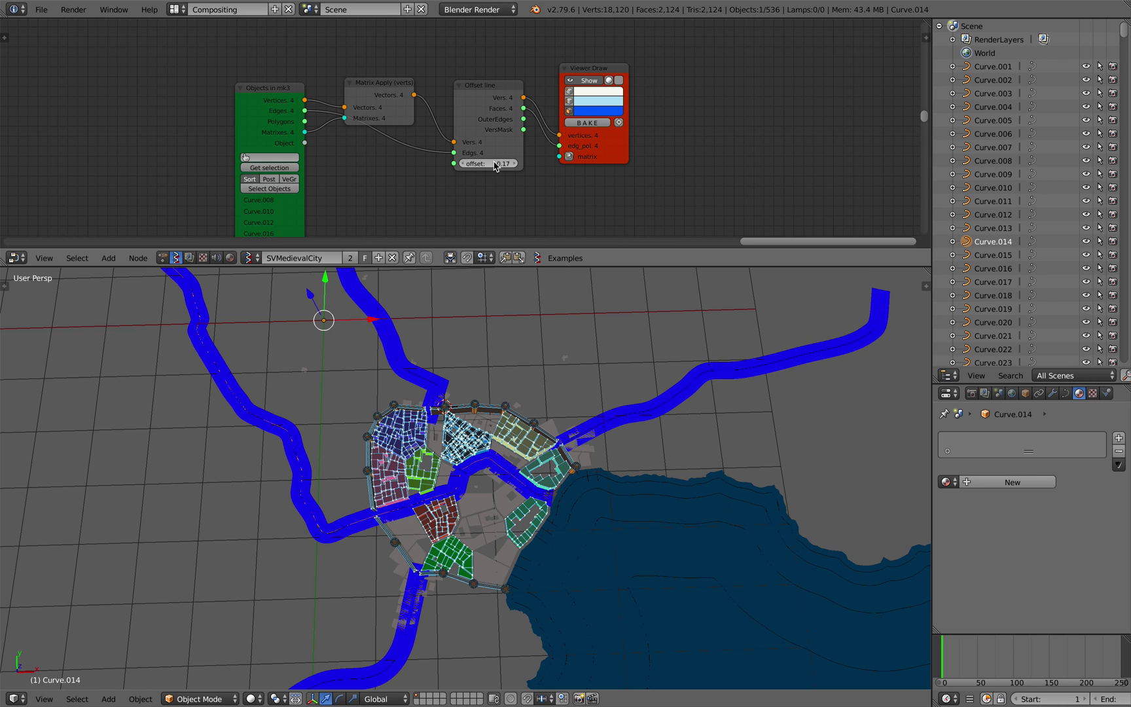
{"action": "scroll", "coordinate": [445, 163], "scroll_direction": "down", "scroll_amount": 2}
{"action": "scroll", "coordinate": [431, 150], "scroll_direction": "down", "scroll_amount": 2}
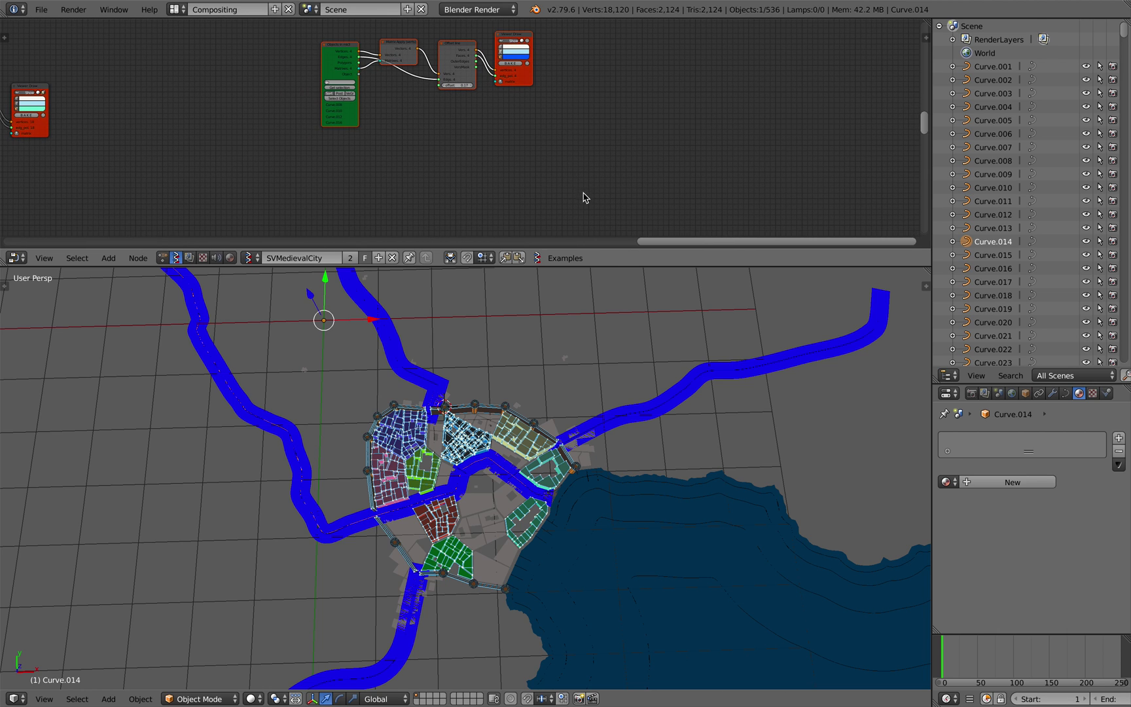
{"action": "key", "text": "shift+d"}
{"action": "left_click", "coordinate": [596, 229]}
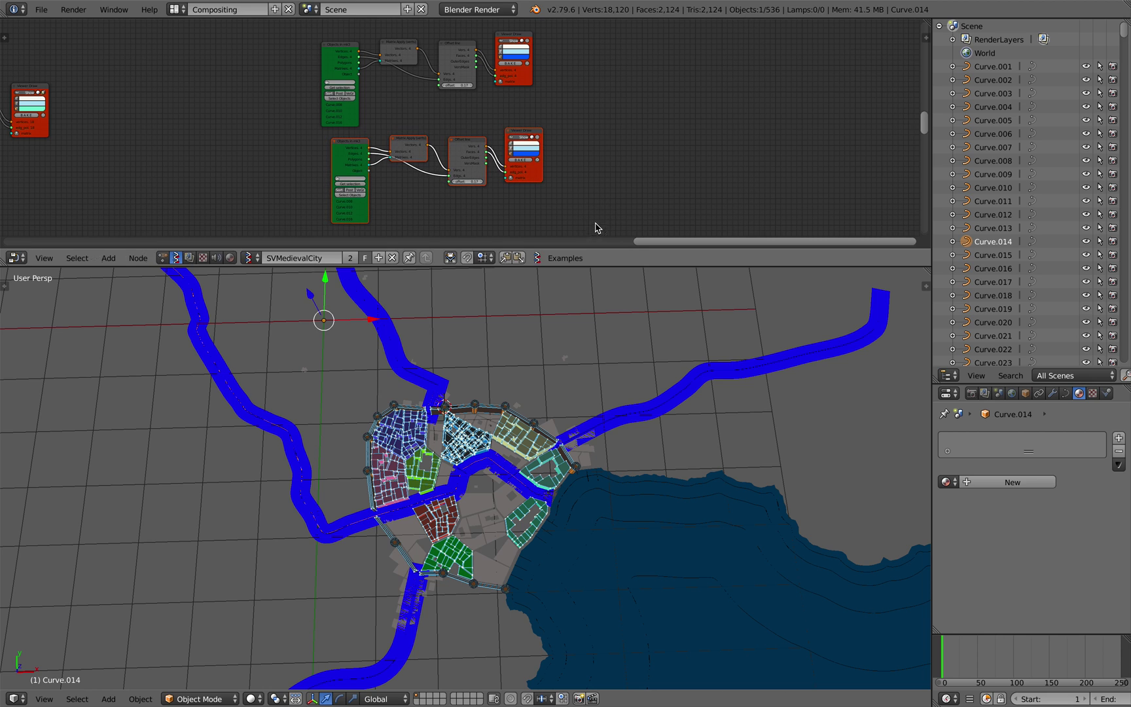
{"action": "middle_click_drag", "start_coordinate": [552, 197], "coordinate": [556, 189]}
- Hide the duplicate group's Viewer Draw output and set the original group's Offset line to 0.03
{"action": "middle_click_drag", "start_coordinate": [556, 356], "coordinate": [569, 356]}
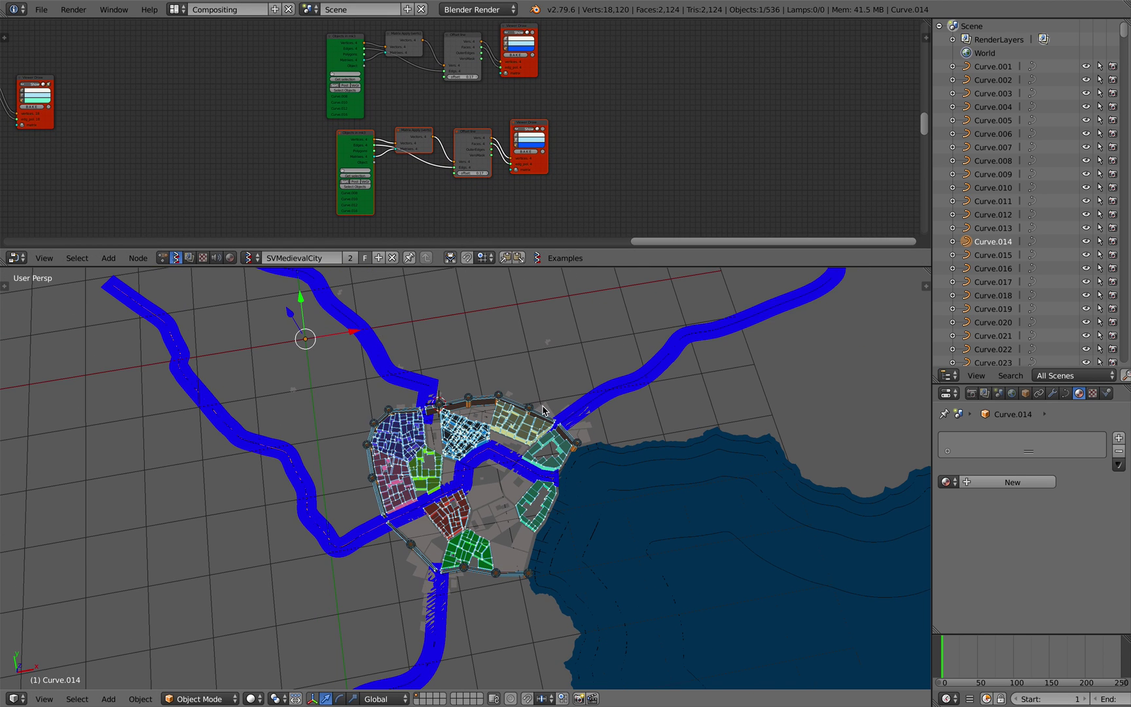
{"action": "scroll", "coordinate": [463, 144], "scroll_direction": "up", "scroll_amount": 1}
{"action": "scroll", "coordinate": [464, 144], "scroll_direction": "up", "scroll_amount": 2}
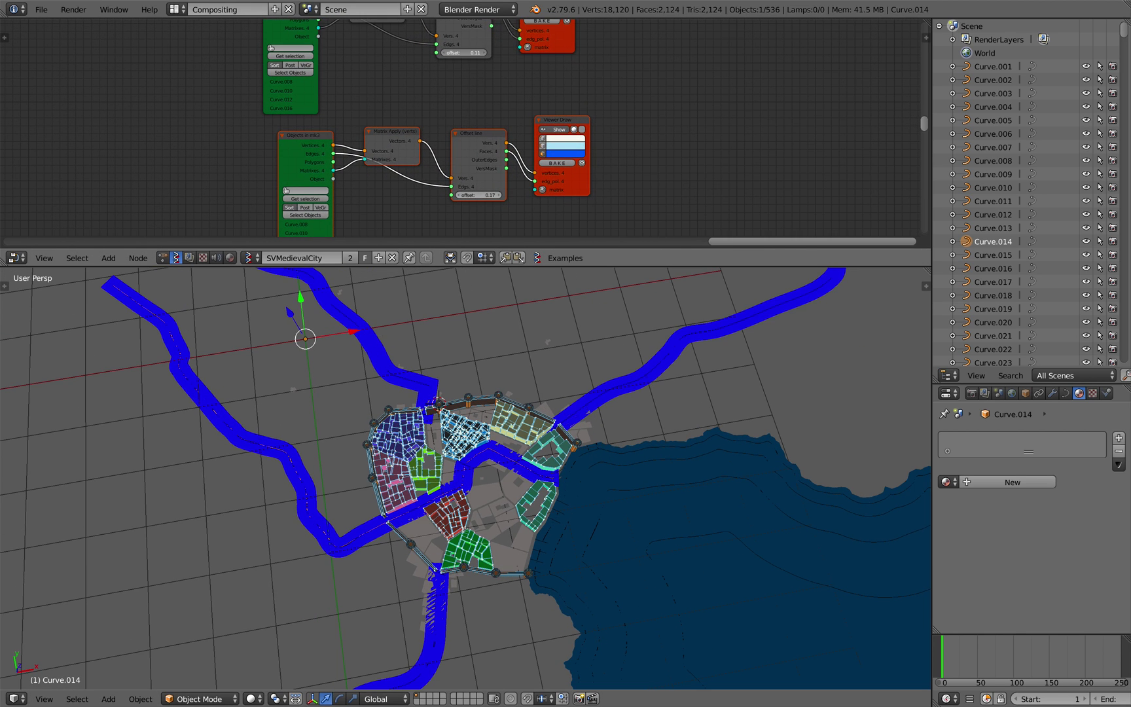
{"action": "mouse_move", "coordinate": [458, 52]}
{"action": "left_mouse_down"}
{"action": "mouse_move", "coordinate": [445, 53]}
{"action": "mouse_move", "coordinate": [470, 57]}
{"action": "left_mouse_up"}
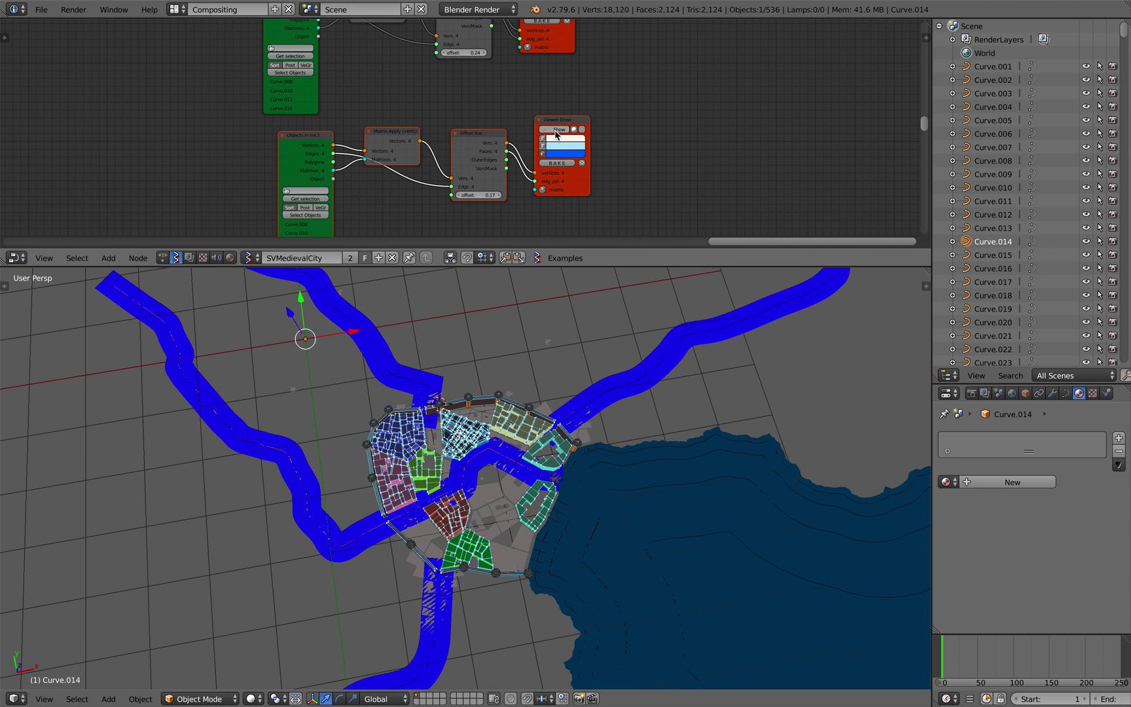
{"action": "middle_click_drag", "start_coordinate": [496, 80], "coordinate": [485, 151]}
{"action": "scroll", "coordinate": [484, 151], "scroll_direction": "up", "scroll_amount": 2}
{"action": "left_click_drag", "start_coordinate": [462, 119], "coordinate": [417, 119]}
- Change the original Viewer Draw's face colour from blue to light orange and save the file over the existing one
{"action": "middle_click_drag", "start_coordinate": [533, 87], "coordinate": [536, 112]}
{"action": "left_click", "coordinate": [547, 96]}
{"action": "left_click_drag", "start_coordinate": [573, 119], "coordinate": [559, 155]}
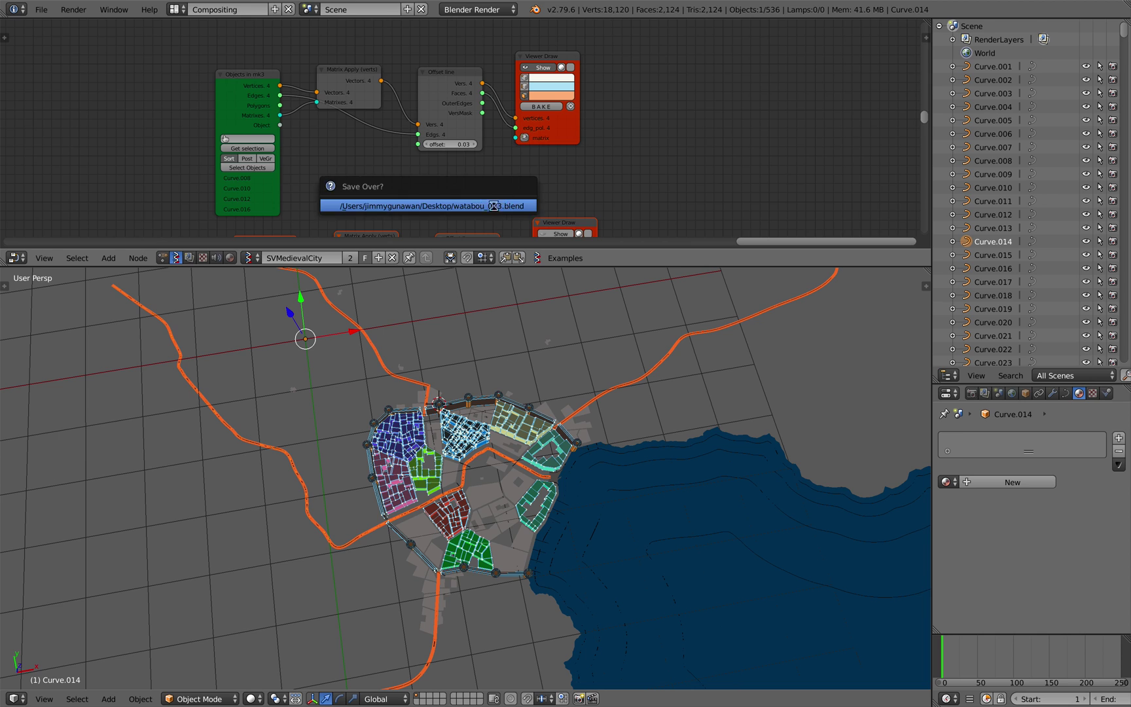
{"action": "middle_click_drag", "start_coordinate": [495, 209], "coordinate": [500, 198]}
- Move the original group's Objects in node farther from its neighbours and select the scene curves it lists
{"action": "left_click_drag", "start_coordinate": [233, 119], "coordinate": [209, 119]}
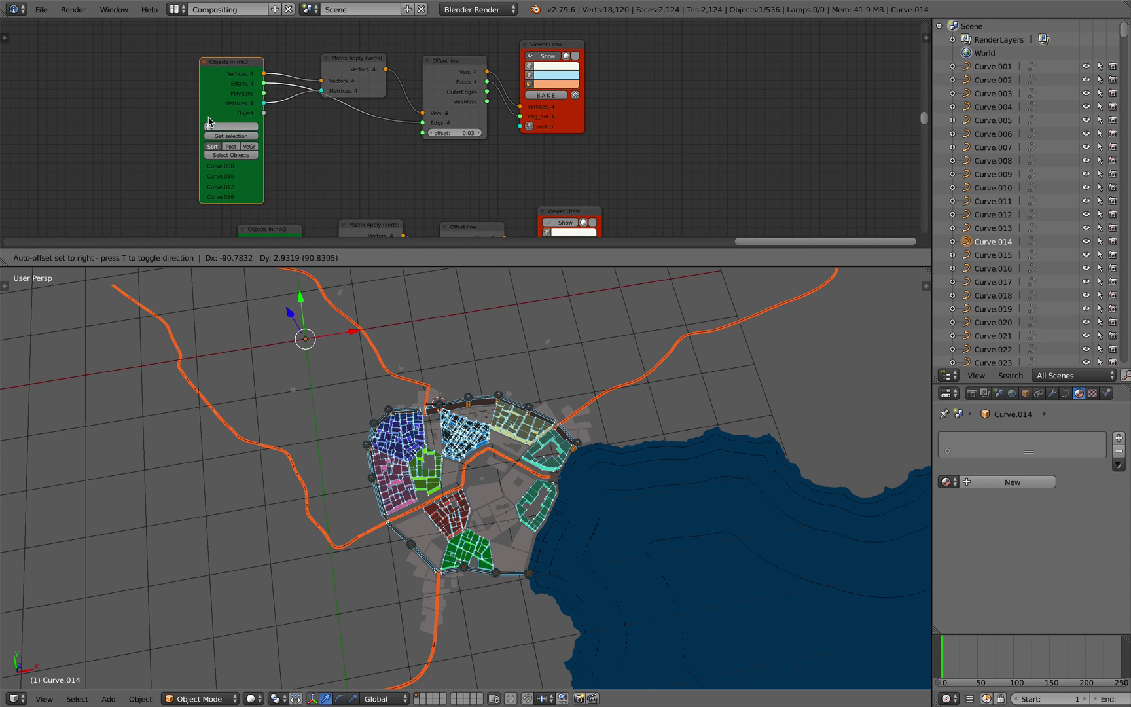
{"action": "middle_click_drag", "start_coordinate": [386, 400], "coordinate": [410, 417]}
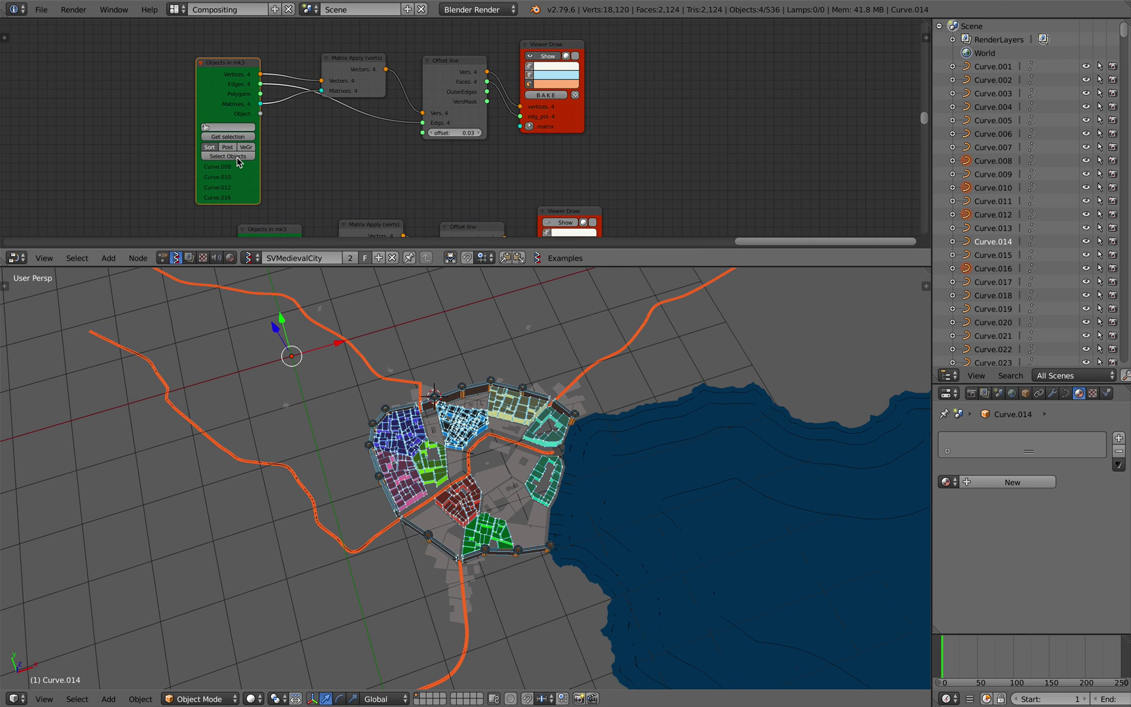
{"action": "middle_click_drag", "start_coordinate": [258, 187], "coordinate": [270, 169]}
{"action": "scroll", "coordinate": [409, 512], "scroll_direction": "up", "scroll_amount": 4}
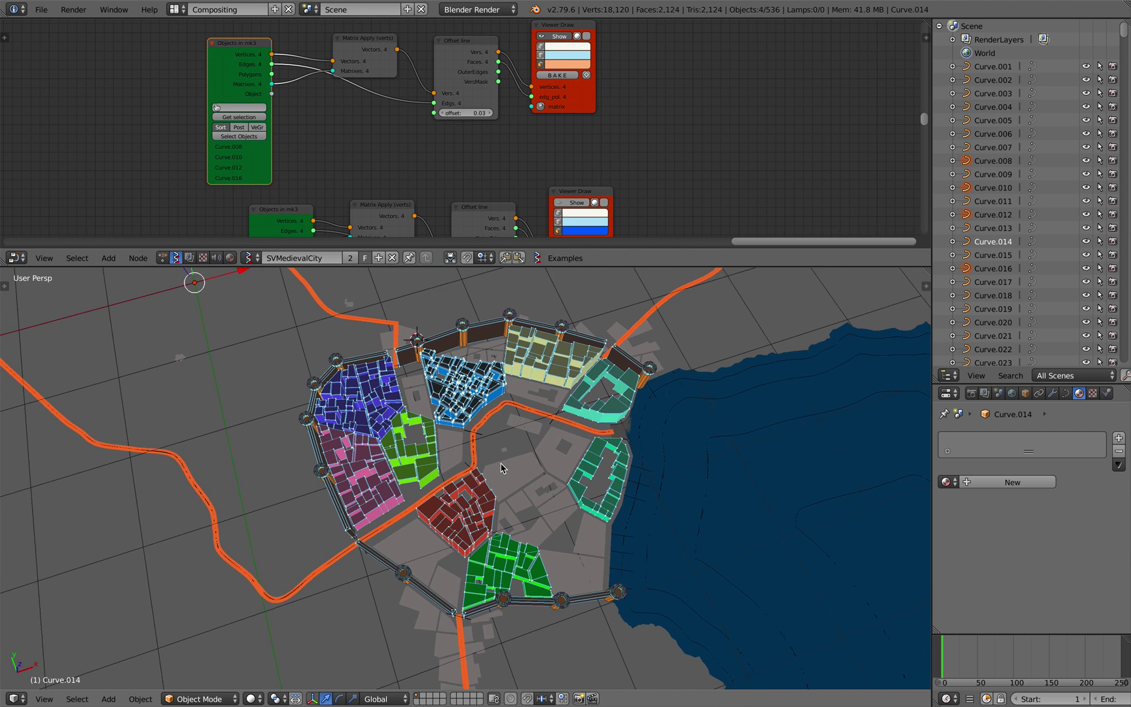
{"action": "middle_click_drag", "start_coordinate": [426, 497], "coordinate": [410, 520]}
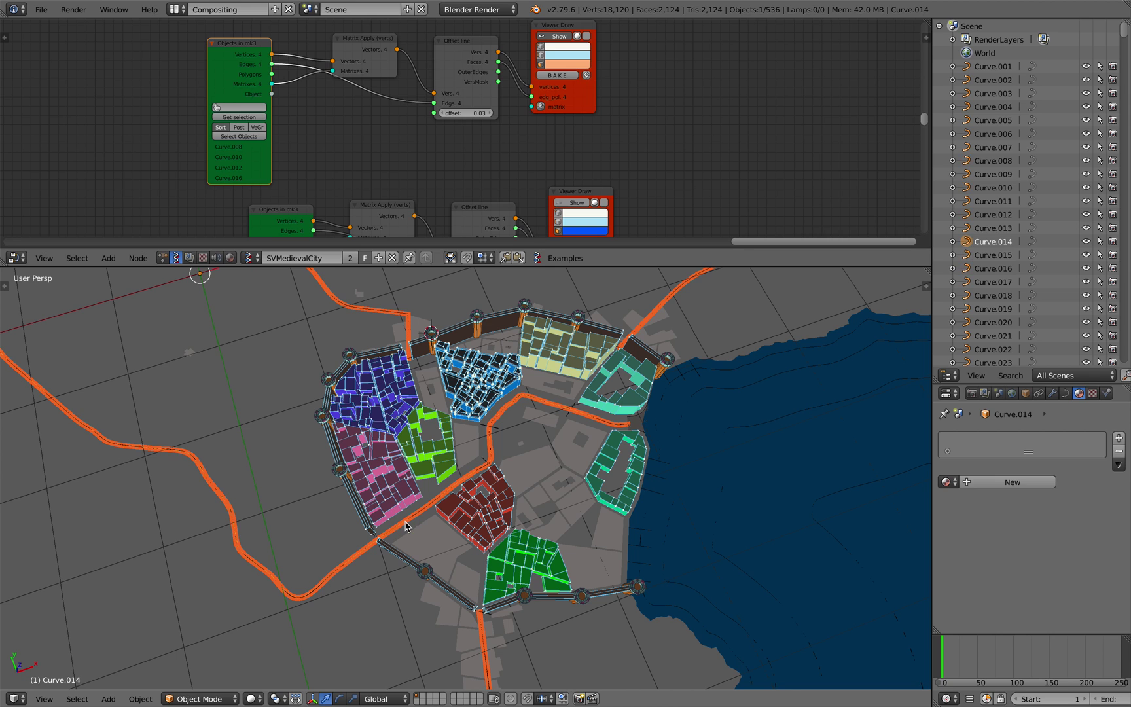
- Toggle the duplicate group's wide blue output on and off to compare it with the orange roads
{"action": "middle_click_drag", "start_coordinate": [576, 206], "coordinate": [569, 144]}
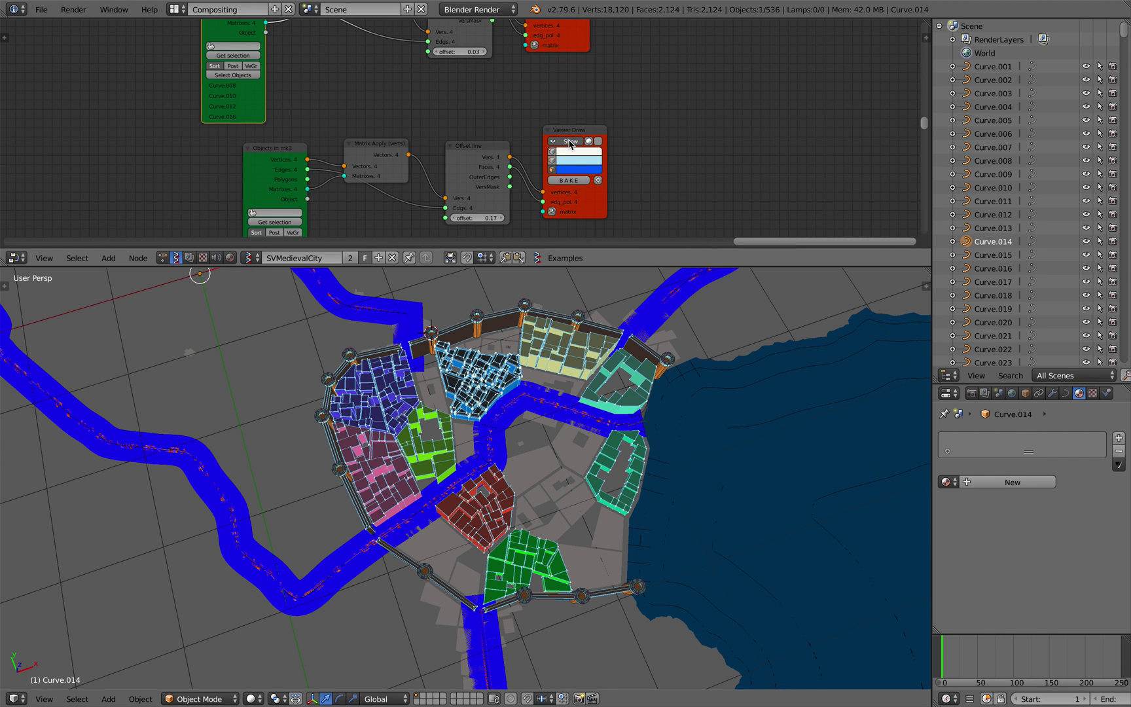
{"action": "double_click", "coordinate": [570, 141]}
{"action": "left_click", "coordinate": [570, 141]}
{"action": "left_click", "coordinate": [570, 142]}
{"action": "left_click", "coordinate": [570, 141]}
- Select the curve that runs through the city wall to the lake and hide the original group's orange road output
{"action": "scroll", "coordinate": [407, 524], "scroll_direction": "up", "scroll_amount": 6}
{"action": "right_click", "coordinate": [371, 427]}
{"action": "scroll", "coordinate": [327, 444], "scroll_direction": "down", "scroll_amount": 5}
{"action": "middle_click_drag", "start_coordinate": [331, 450], "coordinate": [406, 433]}
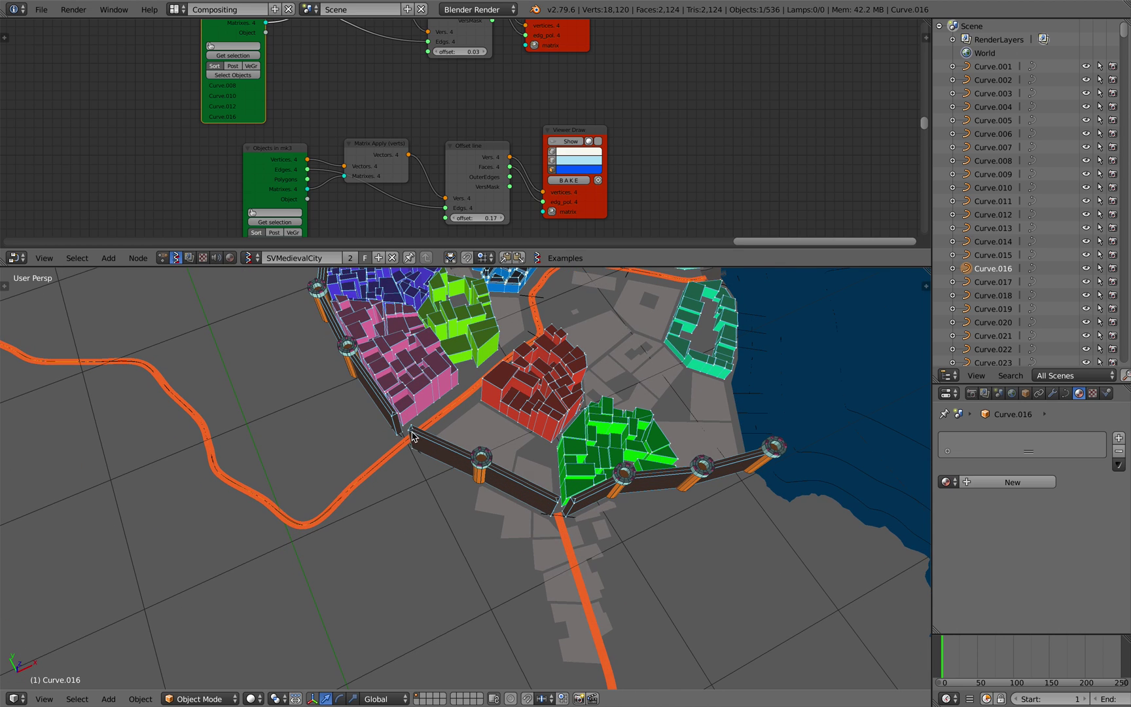
{"action": "middle_click_drag", "start_coordinate": [525, 173], "coordinate": [512, 229]}
{"action": "left_click", "coordinate": [540, 32]}
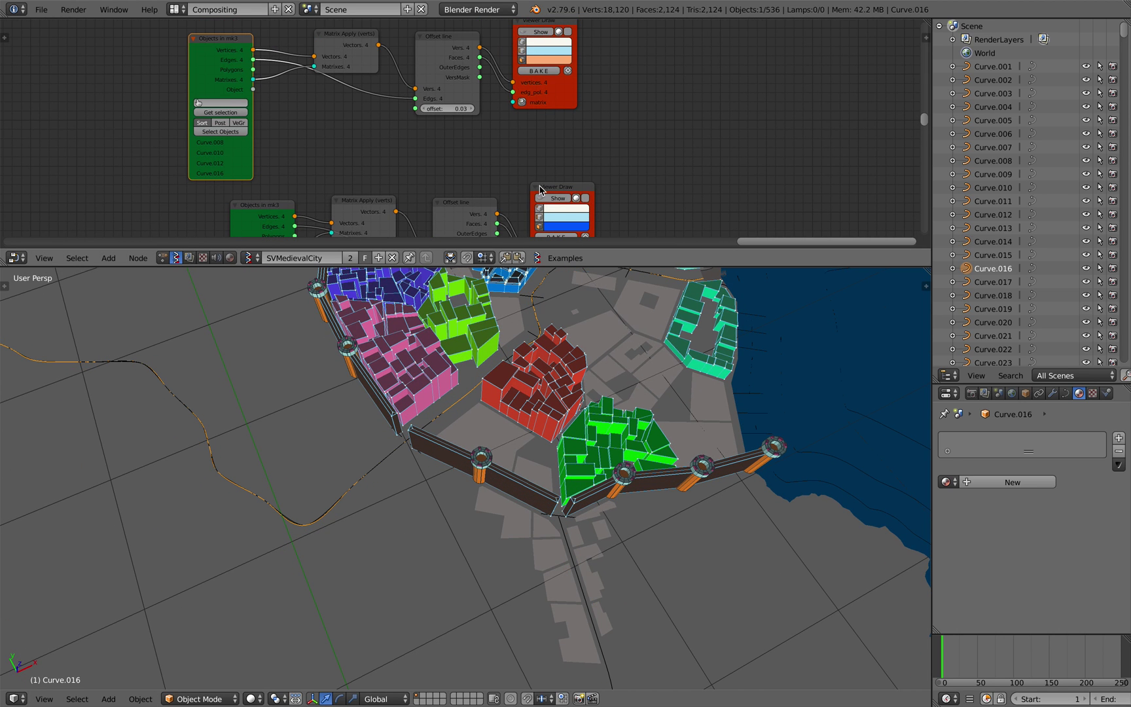
{"action": "middle_click_drag", "start_coordinate": [392, 478], "coordinate": [405, 484]}
{"action": "key", "text": "g"}
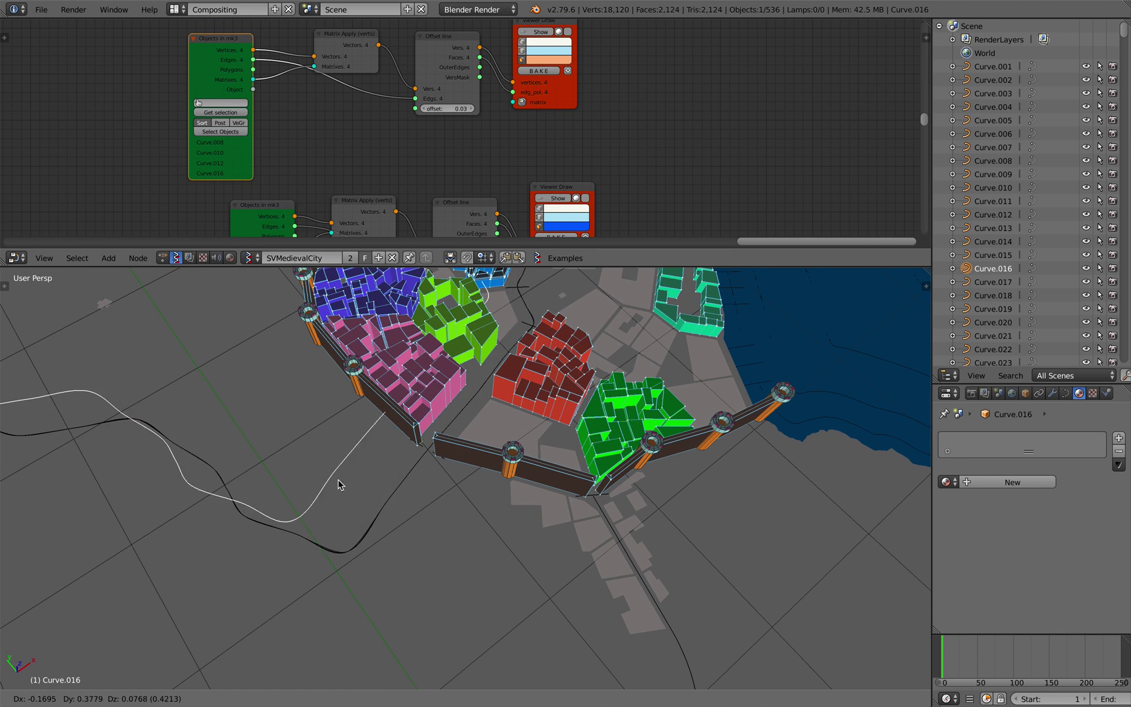
{"action": "right_click", "coordinate": [401, 477]}
- Load only the selected curve into the duplicate group's Objects in node and show its blue Viewer Draw output
{"action": "middle_click_drag", "start_coordinate": [434, 473], "coordinate": [401, 529], "text": "shift"}
{"action": "middle_click_drag", "start_coordinate": [448, 229], "coordinate": [449, 115]}
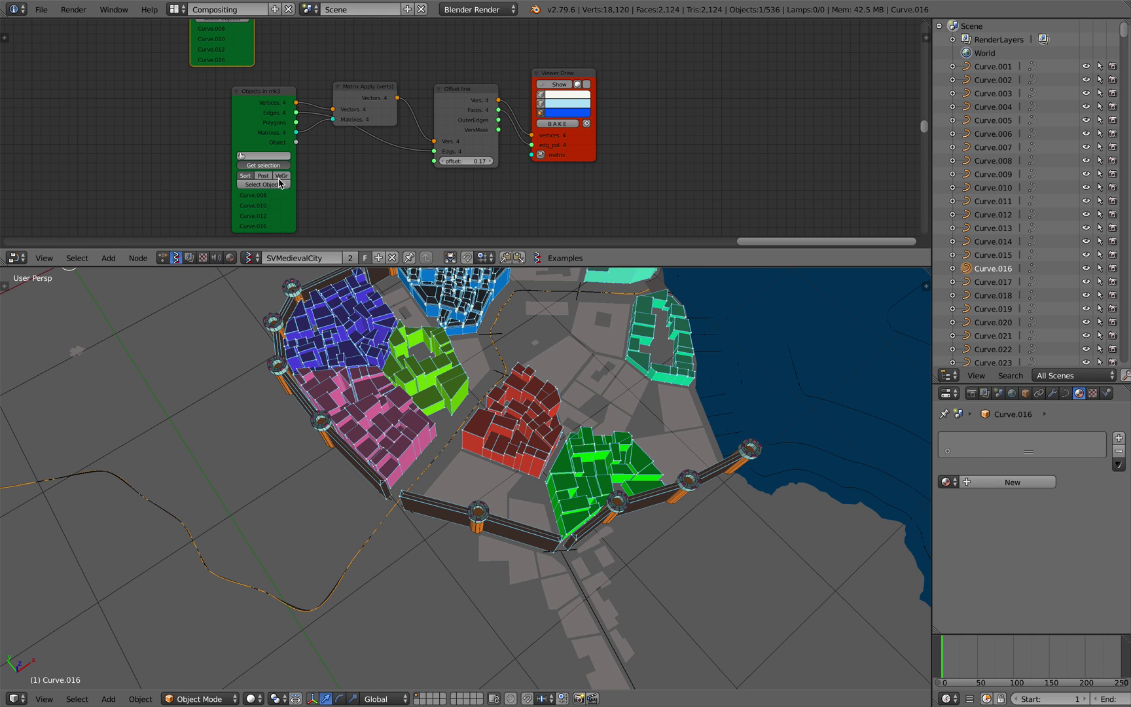
{"action": "middle_click_drag", "start_coordinate": [419, 118], "coordinate": [414, 132]}
{"action": "left_click", "coordinate": [550, 99]}
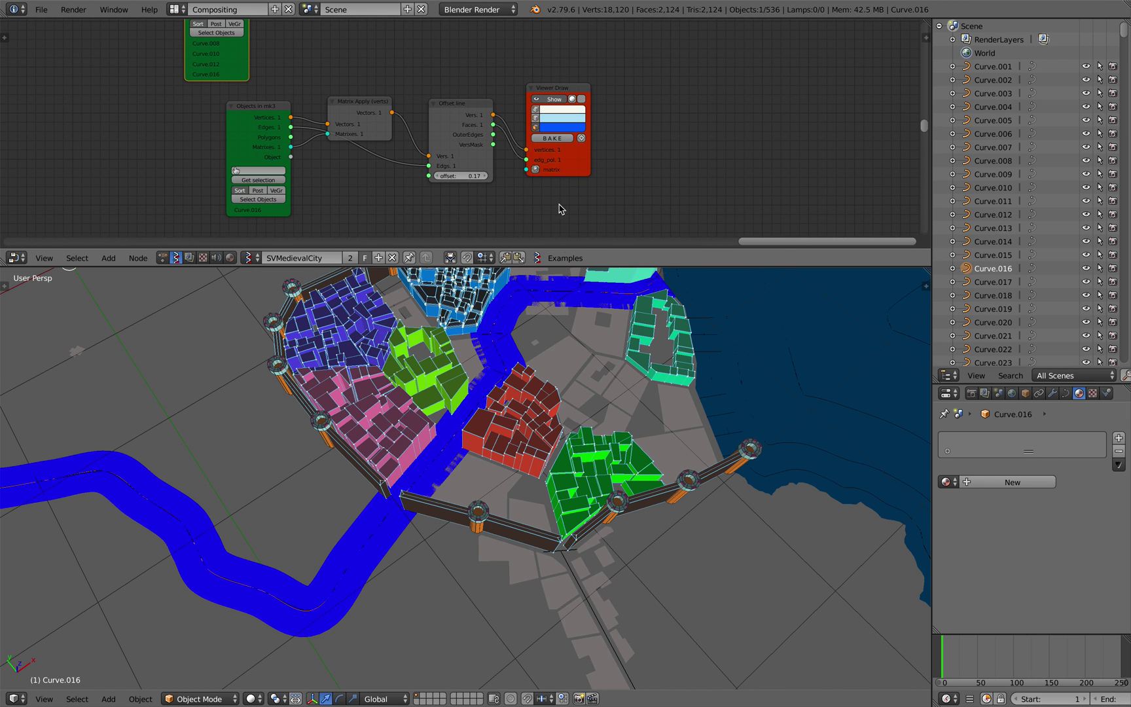
- Set the duplicate group's Offset line to 0.07 for the river and save the file over the existing one
{"action": "left_click_drag", "start_coordinate": [474, 175], "coordinate": [438, 175]}
{"action": "scroll", "coordinate": [555, 345], "scroll_direction": "down", "scroll_amount": 2}
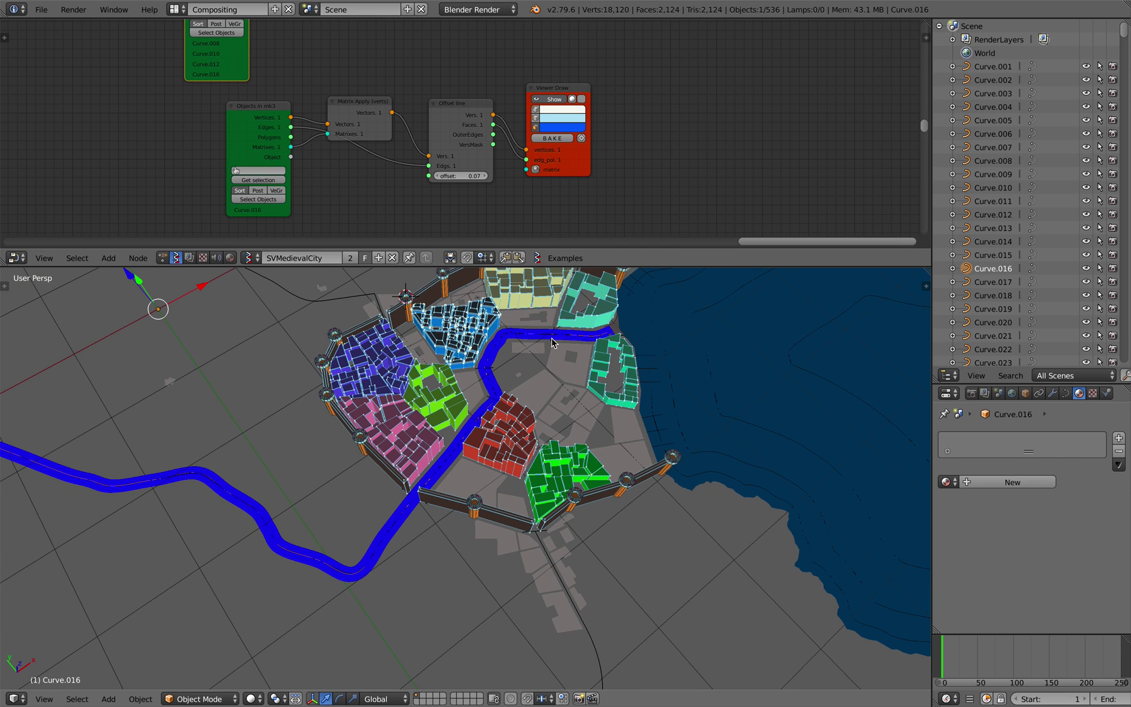
{"action": "key", "text": "ctrl+s"}
{"action": "left_click", "coordinate": [548, 356]}
- Examine the gap between the river's end and the lake, selecting the curve at the river mouth
{"action": "middle_click_drag", "start_coordinate": [555, 346], "coordinate": [617, 392]}
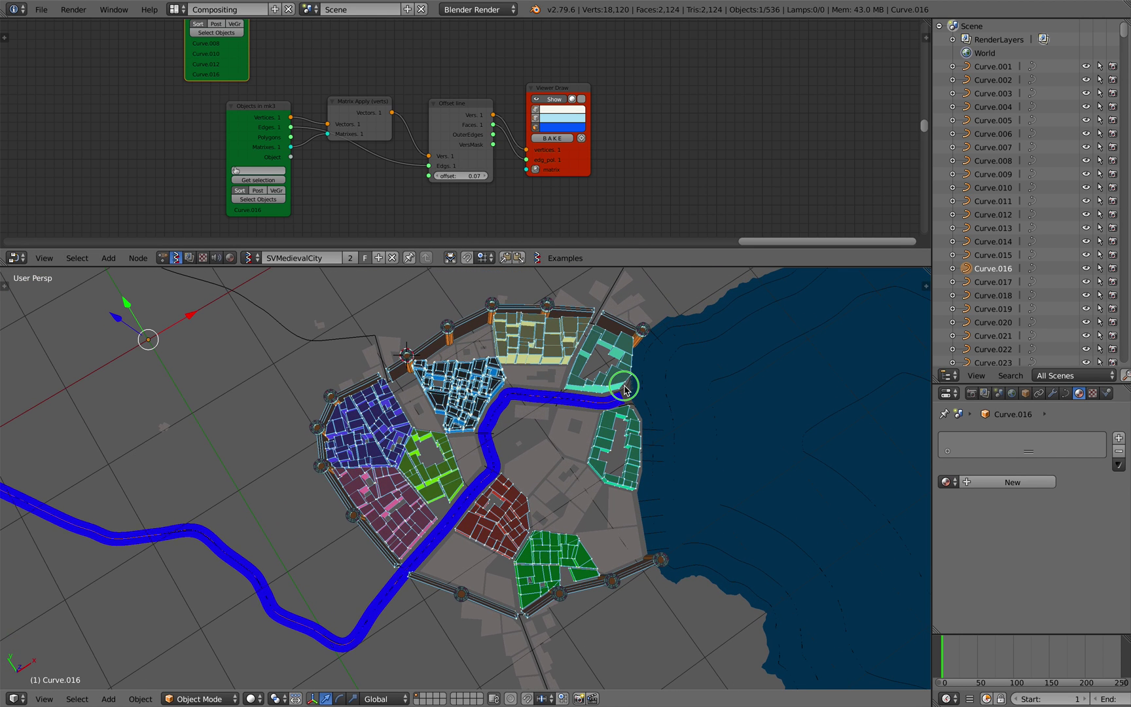
{"action": "scroll", "coordinate": [642, 394], "scroll_direction": "up", "scroll_amount": 4}
{"action": "middle_click_drag", "start_coordinate": [759, 331], "coordinate": [541, 401], "text": "shift"}
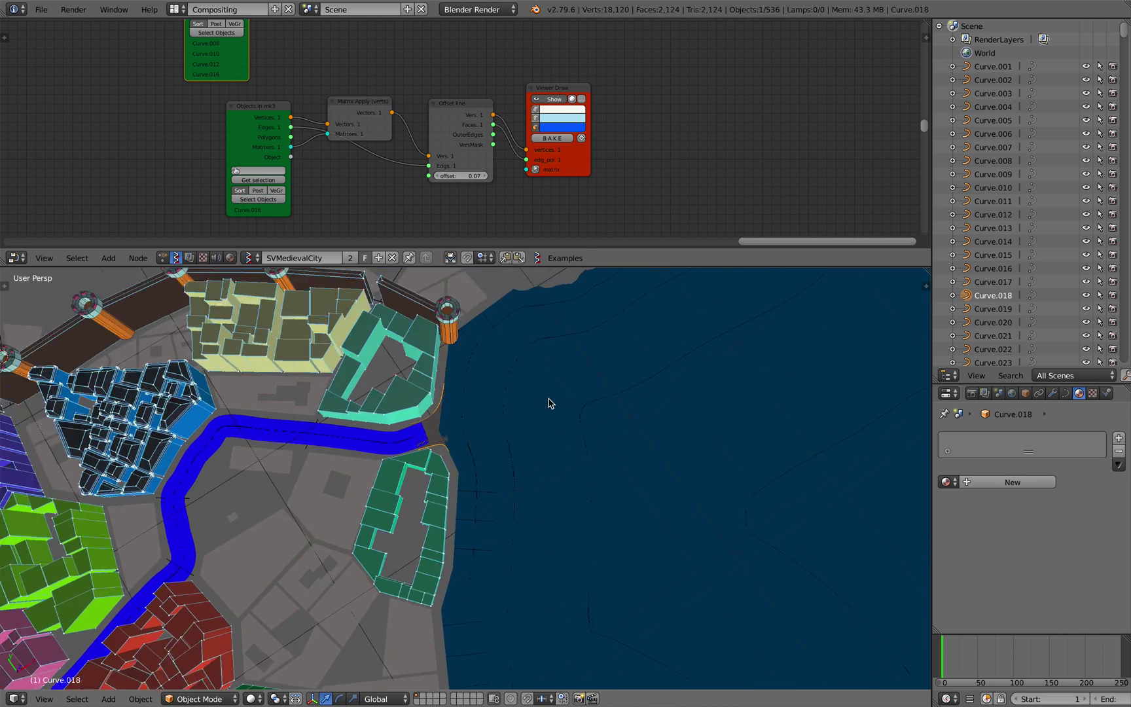
{"action": "scroll", "coordinate": [528, 404], "scroll_direction": "up", "scroll_amount": 5}
{"action": "middle_click_drag", "start_coordinate": [287, 405], "coordinate": [363, 392]}
{"action": "scroll", "coordinate": [309, 387], "scroll_direction": "down", "scroll_amount": 5}
{"action": "scroll", "coordinate": [371, 387], "scroll_direction": "up", "scroll_amount": 2}
{"action": "scroll", "coordinate": [402, 381], "scroll_direction": "down", "scroll_amount": 4}
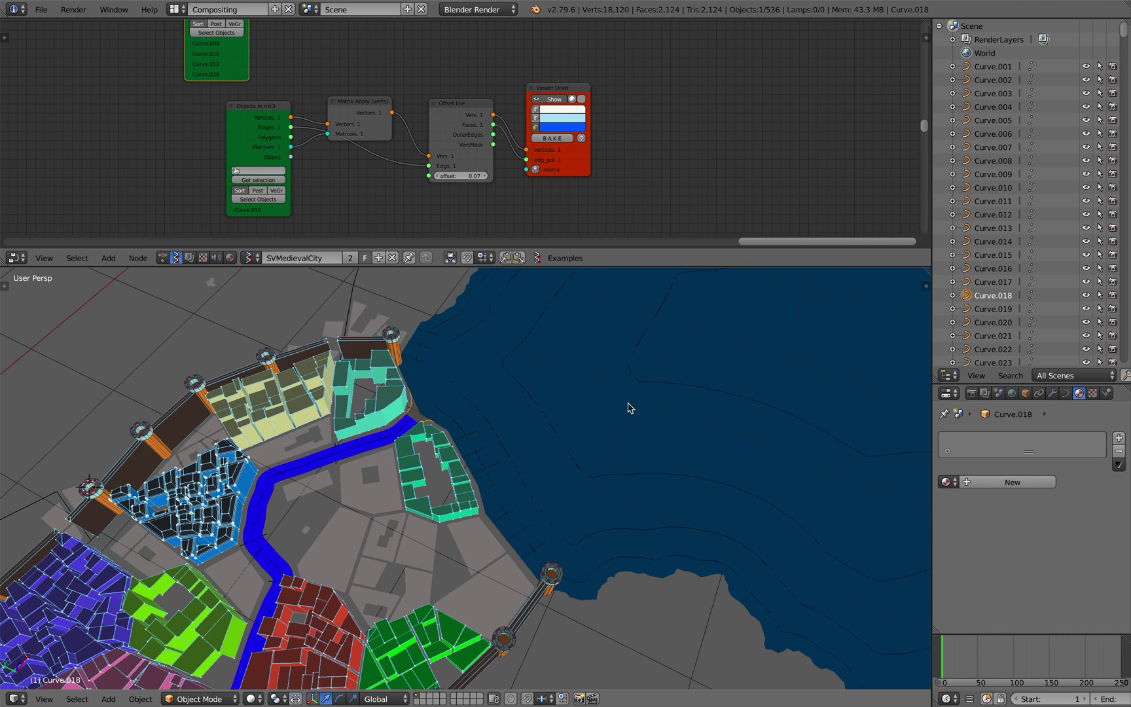
- Select the lake curve and examine how the river, lake and walled city fit together
{"action": "scroll", "coordinate": [429, 387], "scroll_direction": "up", "scroll_amount": 2}
{"action": "left_click", "coordinate": [426, 387]}
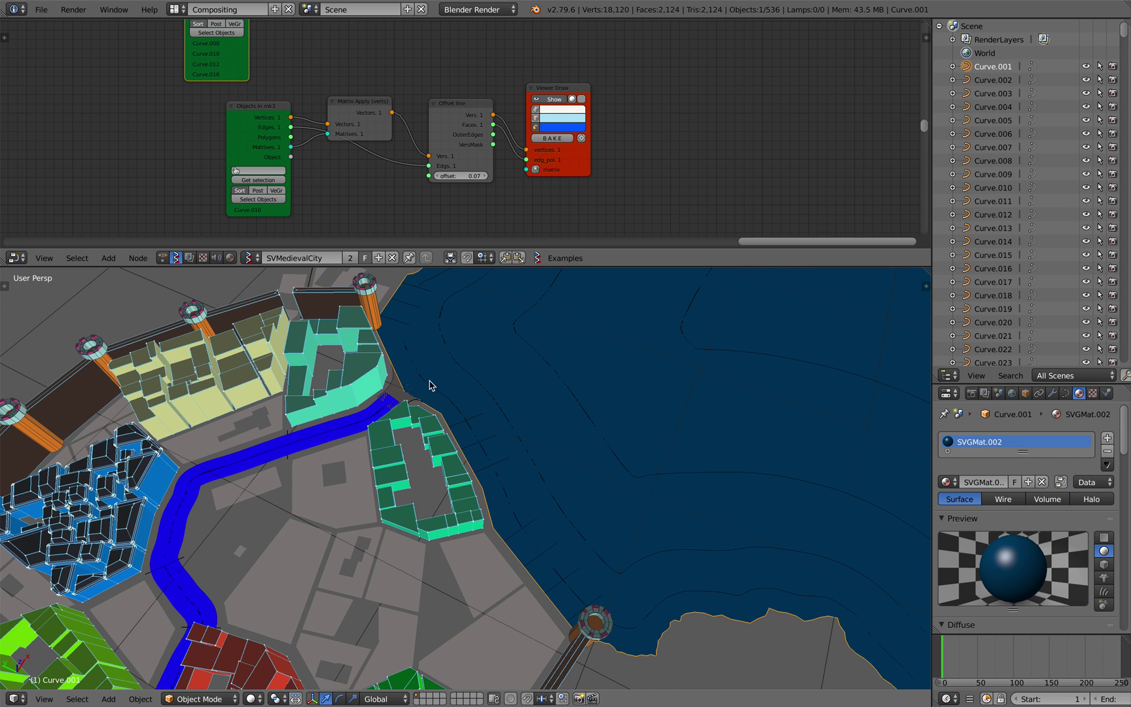
{"action": "scroll", "coordinate": [397, 391], "scroll_direction": "down", "scroll_amount": 5}
{"action": "middle_click_drag", "start_coordinate": [397, 391], "coordinate": [420, 371]}
{"action": "scroll", "coordinate": [430, 160], "scroll_direction": "down", "scroll_amount": 1}
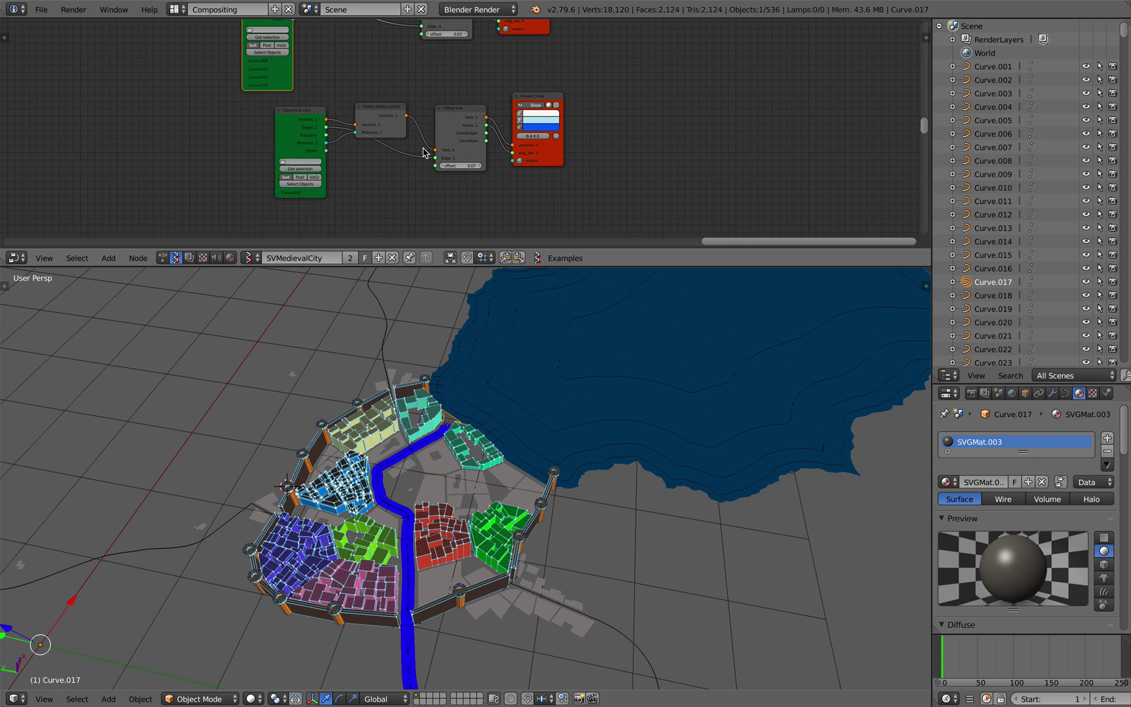
{"action": "middle_click_drag", "start_coordinate": [433, 167], "coordinate": [438, 262]}
{"action": "middle_click_drag", "start_coordinate": [433, 449], "coordinate": [629, 489]}
- Deselect everything and show the original group's orange road output again
{"action": "key", "text": "a"}
{"action": "scroll", "coordinate": [534, 469], "scroll_direction": "down", "scroll_amount": 3}
{"action": "left_click", "coordinate": [532, 70]}
{"action": "key", "text": "a"}
{"action": "key", "text": "a"}
{"action": "scroll", "coordinate": [630, 492], "scroll_direction": "up", "scroll_amount": 10}
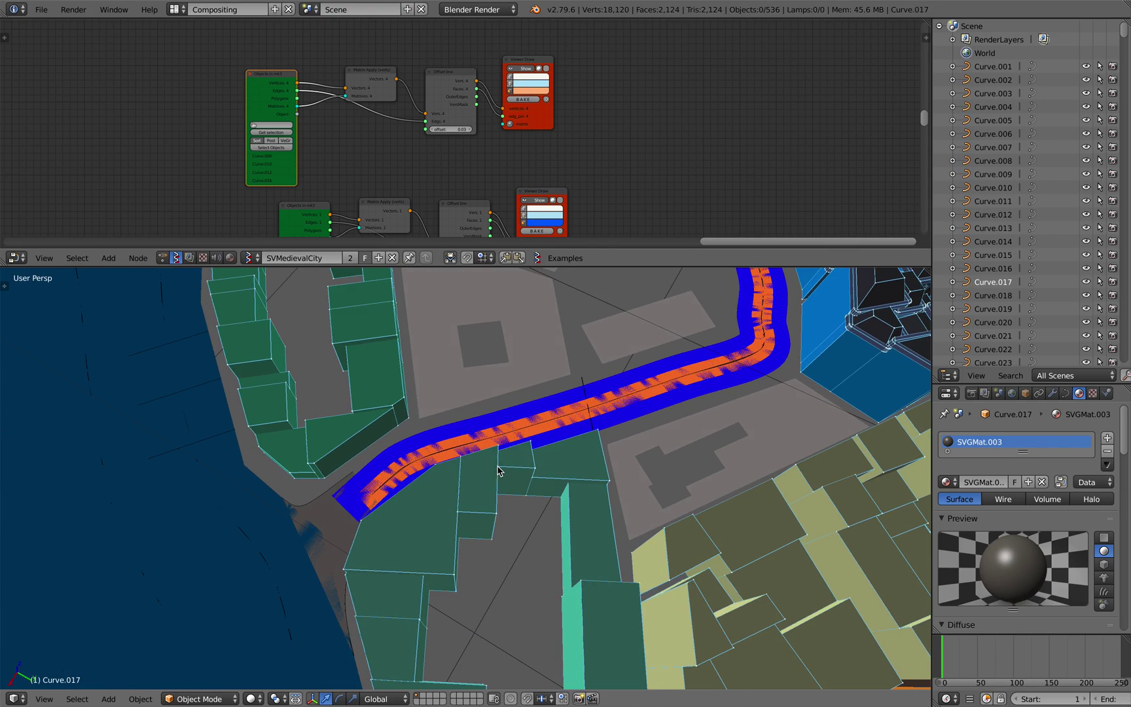
- Try to move the curve that runs along the middle of the river
{"action": "right_click", "coordinate": [527, 427]}
{"action": "key", "text": "g"}
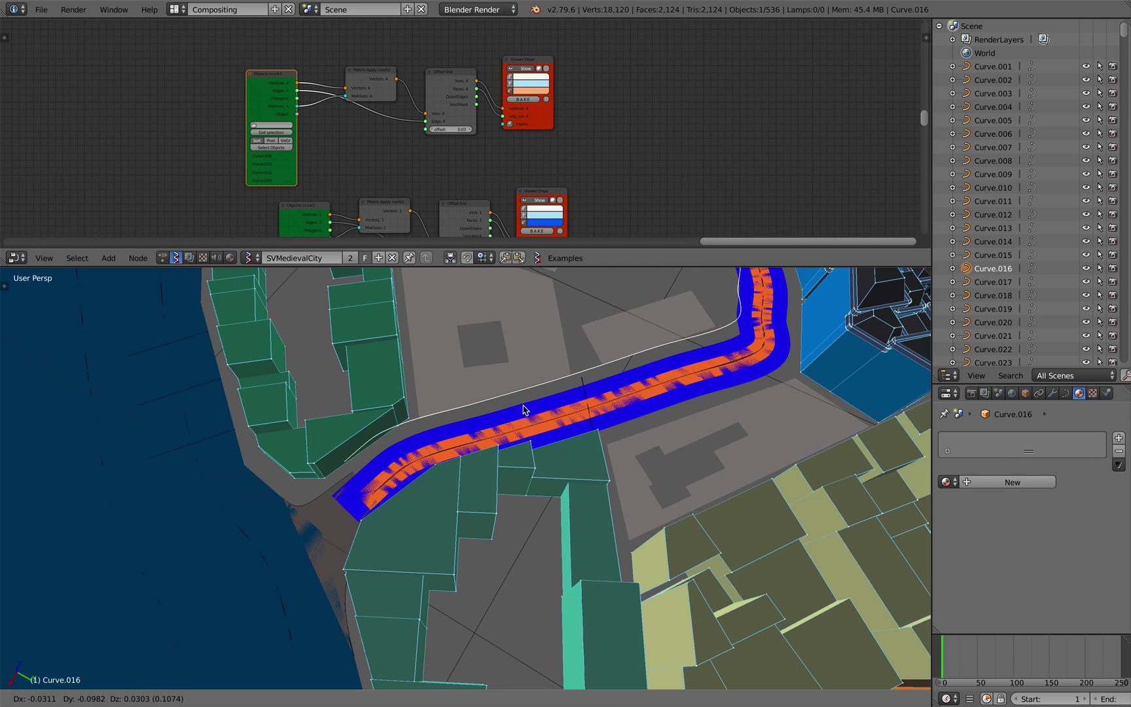
{"action": "right_click", "coordinate": [528, 411]}
- Save the file over the existing one
{"action": "scroll", "coordinate": [528, 411], "scroll_direction": "down", "scroll_amount": 6}
{"action": "key", "text": "ctrl+s"}
{"action": "middle_click_drag", "start_coordinate": [523, 407], "coordinate": [490, 432]}
{"action": "left_click", "coordinate": [534, 406]}
- Enlarge the 3D view and examine the whole city with its roads, river, walls and lake
{"action": "scroll", "coordinate": [524, 430], "scroll_direction": "down", "scroll_amount": 3}
{"action": "scroll", "coordinate": [524, 430], "scroll_direction": "up", "scroll_amount": 3}
{"action": "left_click_drag", "start_coordinate": [553, 266], "coordinate": [550, 208]}
{"action": "scroll", "coordinate": [542, 137], "scroll_direction": "down", "scroll_amount": 6}
{"action": "scroll", "coordinate": [542, 140], "scroll_direction": "down", "scroll_amount": 3}
{"action": "mouse_move", "coordinate": [540, 388]}
{"action": "middle_mouse_down"}
{"action": "mouse_move", "coordinate": [583, 373]}
{"action": "mouse_move", "coordinate": [573, 370]}
{"action": "mouse_move", "coordinate": [554, 402]}
{"action": "mouse_move", "coordinate": [529, 414]}
{"action": "mouse_move", "coordinate": [545, 417]}
{"action": "mouse_move", "coordinate": [506, 421]}
{"action": "mouse_move", "coordinate": [681, 439]}
{"action": "mouse_move", "coordinate": [637, 424]}
{"action": "middle_mouse_up"}
{"action": "middle_click_drag", "start_coordinate": [580, 478], "coordinate": [633, 380]}
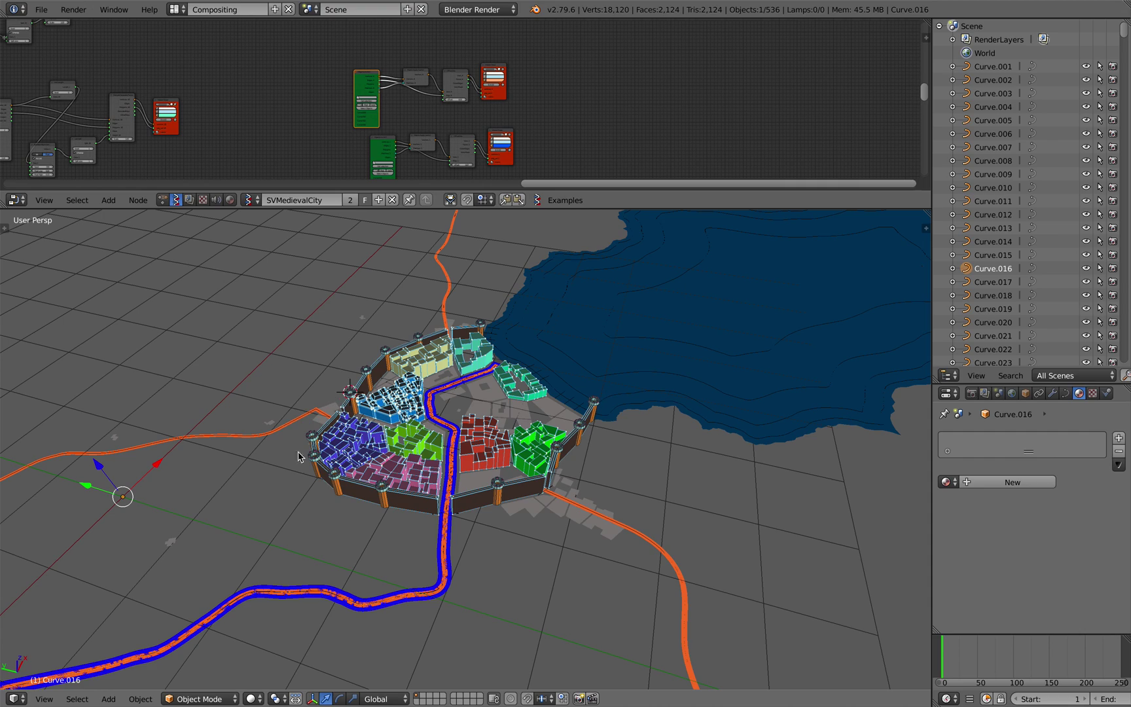
{"action": "scroll", "coordinate": [498, 483], "scroll_direction": "up", "scroll_amount": 3}
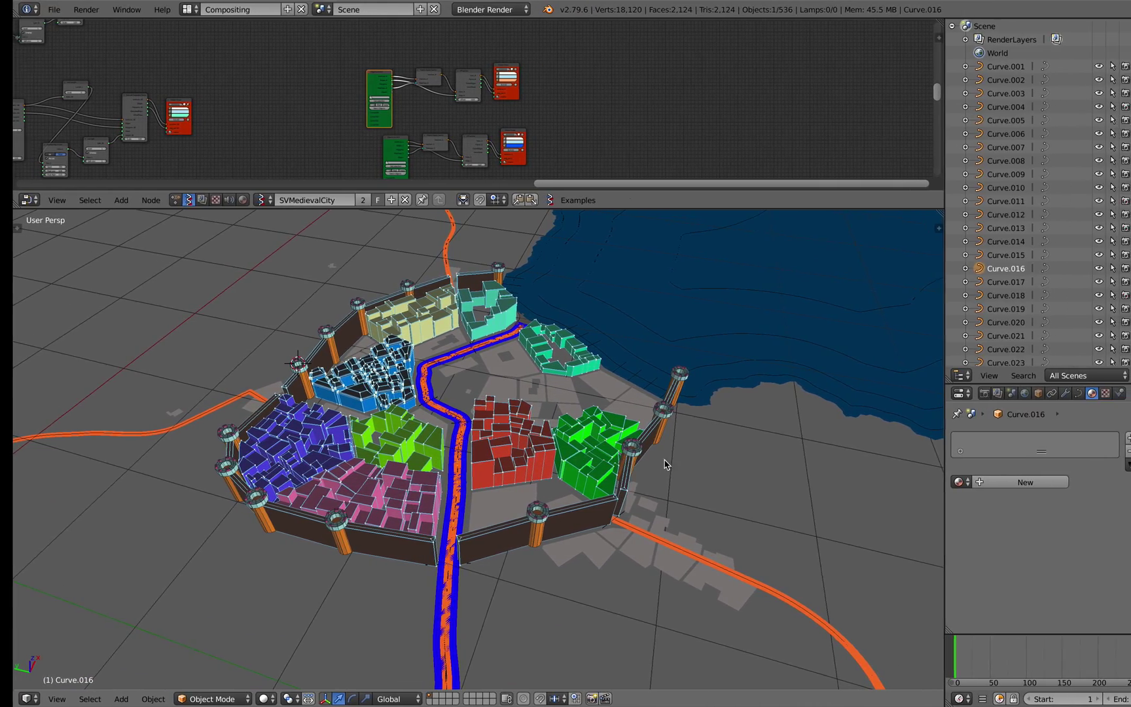
- Switch to the Medieval Fantasy City Generator in the browser and generate several new medium-sized cities
{"action": "key", "text": "ctrl+Left"}
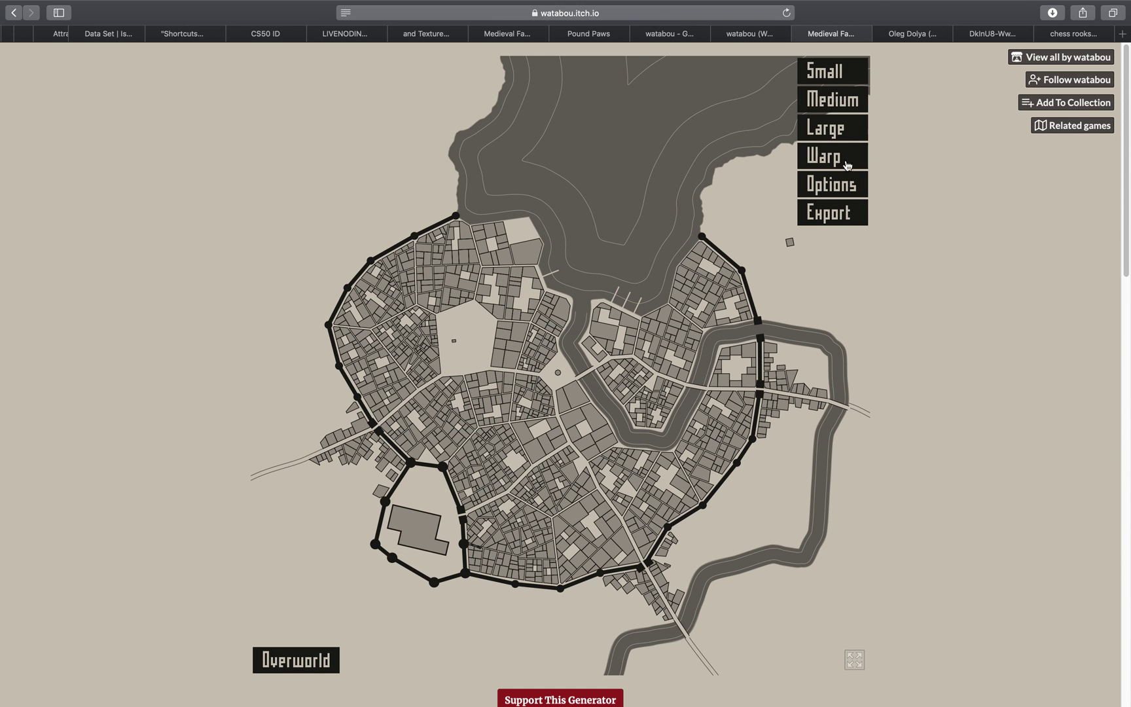
{"action": "left_click", "coordinate": [823, 107]}
{"action": "left_click", "coordinate": [828, 108]}
{"action": "left_click", "coordinate": [829, 109]}
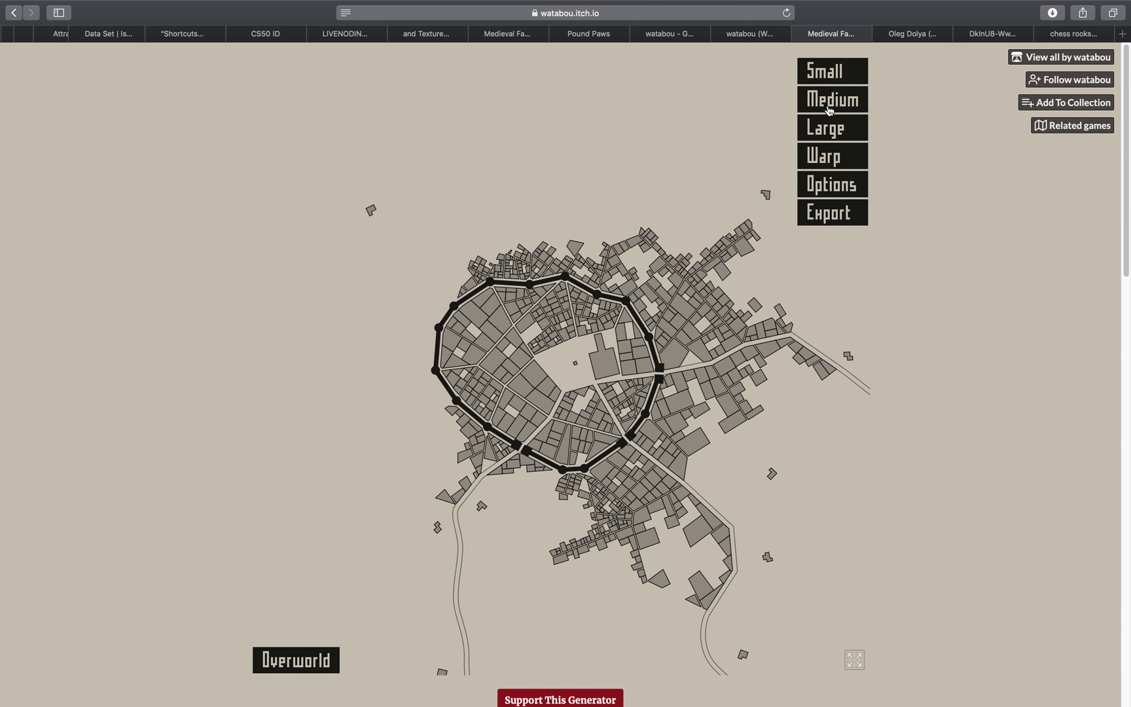
{"action": "left_click", "coordinate": [830, 108]}
{"action": "left_click", "coordinate": [830, 109]}
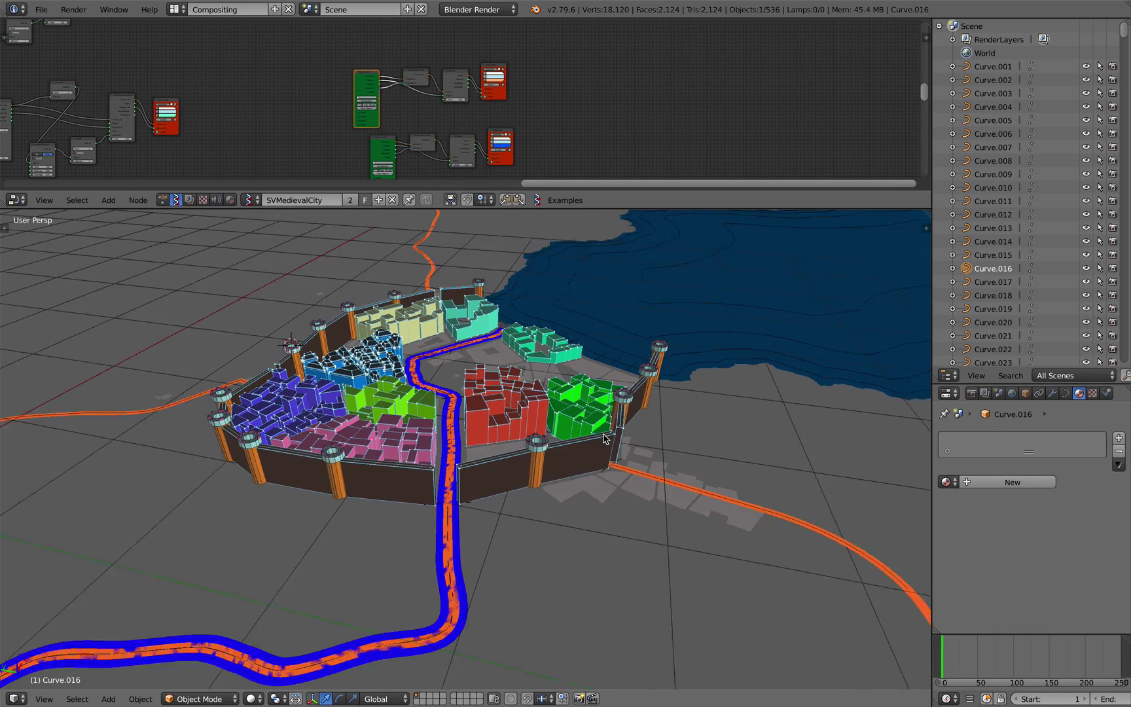
- Return to Blender and enlarge the node editor above the 3D view
{"action": "mouse_move", "coordinate": [604, 434]}
{"action": "middle_mouse_down"}
{"action": "mouse_move", "coordinate": [613, 436]}
{"action": "mouse_move", "coordinate": [612, 417]}
{"action": "middle_mouse_up"}
{"action": "scroll", "coordinate": [498, 125], "scroll_direction": "down", "scroll_amount": 10}
{"action": "middle_click_drag", "start_coordinate": [499, 133], "coordinate": [662, 155]}
{"action": "scroll", "coordinate": [518, 98], "scroll_direction": "down", "scroll_amount": 3}
{"action": "middle_click_drag", "start_coordinate": [529, 27], "coordinate": [561, 48]}
{"action": "scroll", "coordinate": [531, 75], "scroll_direction": "up", "scroll_amount": 2}
{"action": "left_click_drag", "start_coordinate": [458, 209], "coordinate": [468, 391]}
- Enclose the orange road and blue river node groups together in one frame
{"action": "middle_click_drag", "start_coordinate": [475, 275], "coordinate": [485, 205]}
{"action": "scroll", "coordinate": [486, 207], "scroll_direction": "up", "scroll_amount": 3}
{"action": "scroll", "coordinate": [625, 212], "scroll_direction": "up", "scroll_amount": 2}
{"action": "middle_click_drag", "start_coordinate": [644, 241], "coordinate": [629, 189]}
{"action": "key", "text": "a"}
{"action": "left_click_drag", "start_coordinate": [609, 160], "coordinate": [792, 292]}
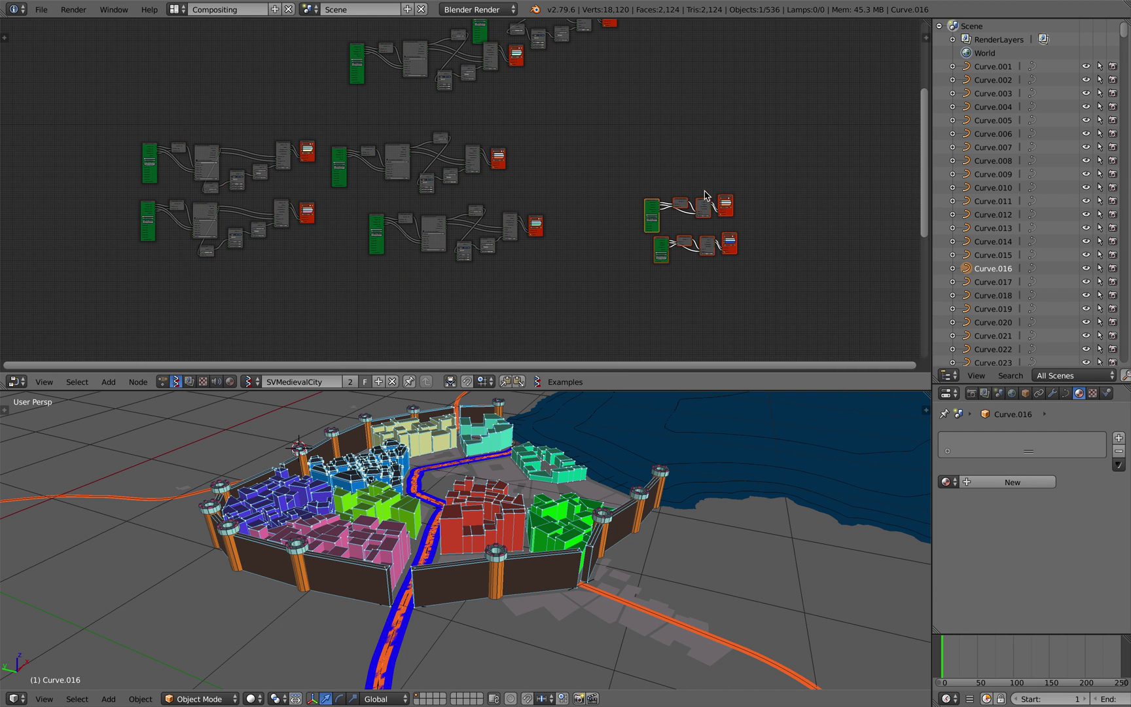
{"action": "key", "text": "ctrl+j"}
{"action": "scroll", "coordinate": [704, 195], "scroll_direction": "up", "scroll_amount": 1}
{"action": "scroll", "coordinate": [667, 140], "scroll_direction": "down", "scroll_amount": 3, "text": "shift"}
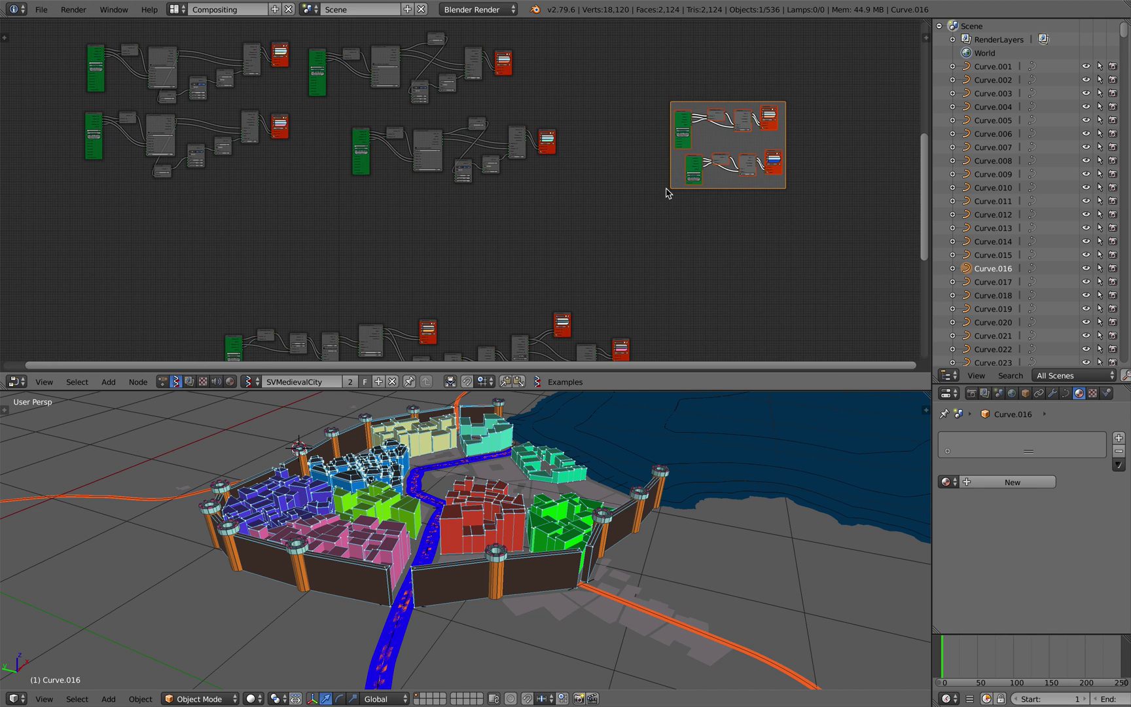
- Try to enclose the long node chain with three Viewer Draw outputs in one frame and undo it
{"action": "middle_click_drag", "start_coordinate": [630, 222], "coordinate": [660, 82]}
{"action": "left_click_drag", "start_coordinate": [222, 143], "coordinate": [779, 341]}
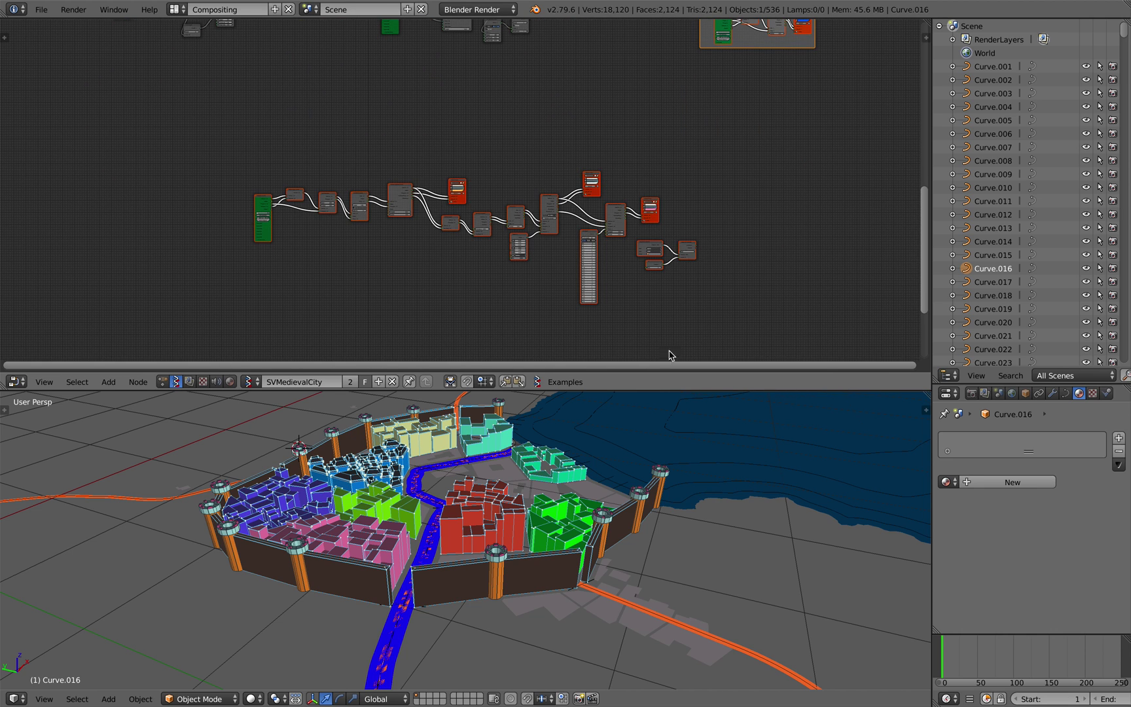
{"action": "key", "text": "ctrl+j"}
{"action": "scroll", "coordinate": [538, 144], "scroll_direction": "down", "scroll_amount": 3}
{"action": "middle_click_drag", "start_coordinate": [538, 144], "coordinate": [534, 191]}
{"action": "key", "text": "ctrl+z"}
{"action": "middle_click_drag", "start_coordinate": [484, 162], "coordinate": [499, 30]}
{"action": "scroll", "coordinate": [570, 327], "scroll_direction": "up", "scroll_amount": 1}
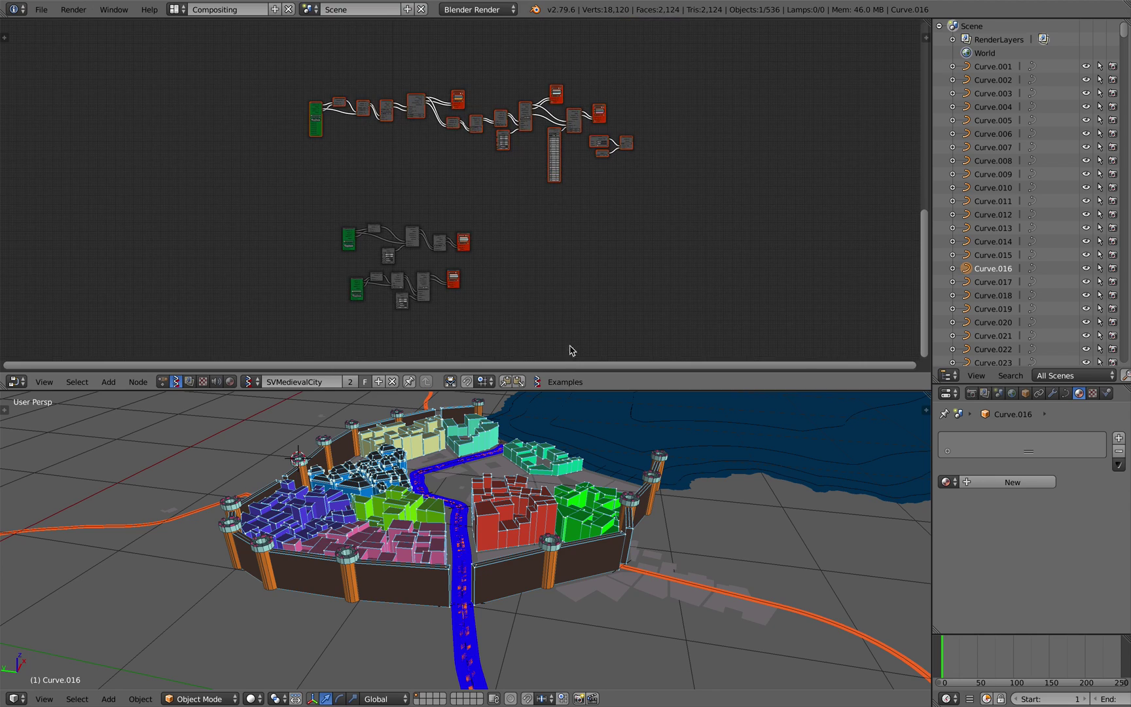
{"action": "middle_click_drag", "start_coordinate": [571, 419], "coordinate": [572, 483]}
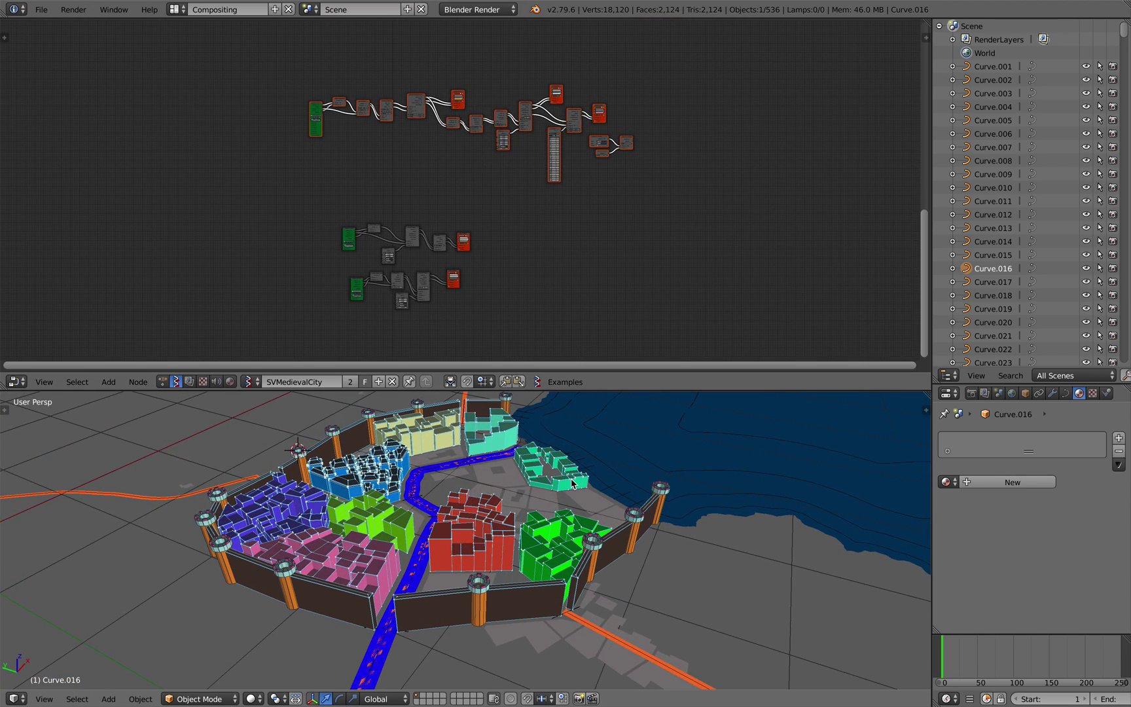